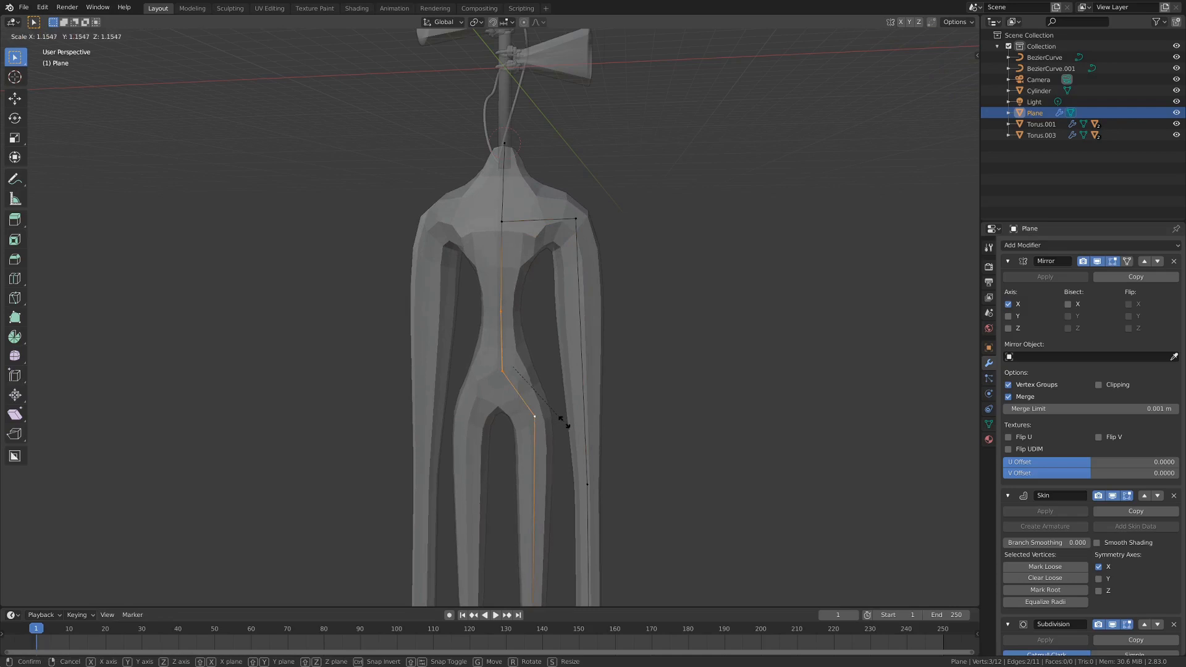
- Reposition the central chest vertex of the body's skin skeleton along the Y axis and adjust its height along Z
left_click(572, 426)
left_click(502, 221)
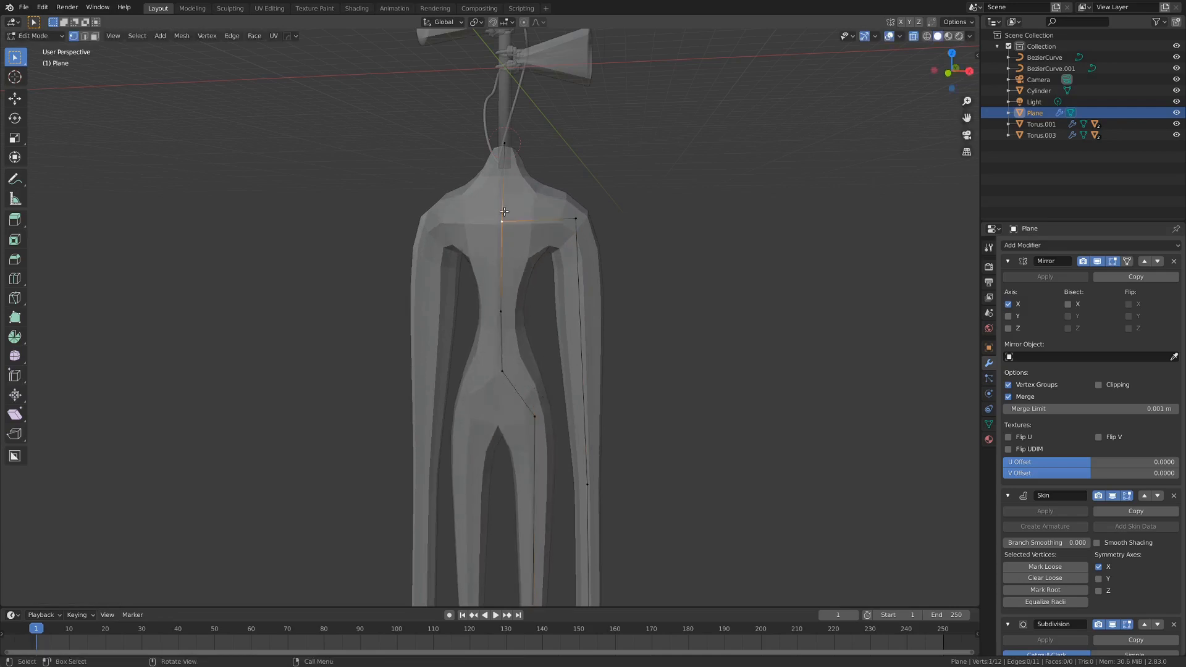
middle_click_drag(580, 217, 499, 242)
scroll(498, 242, "up", 2)
key("g")
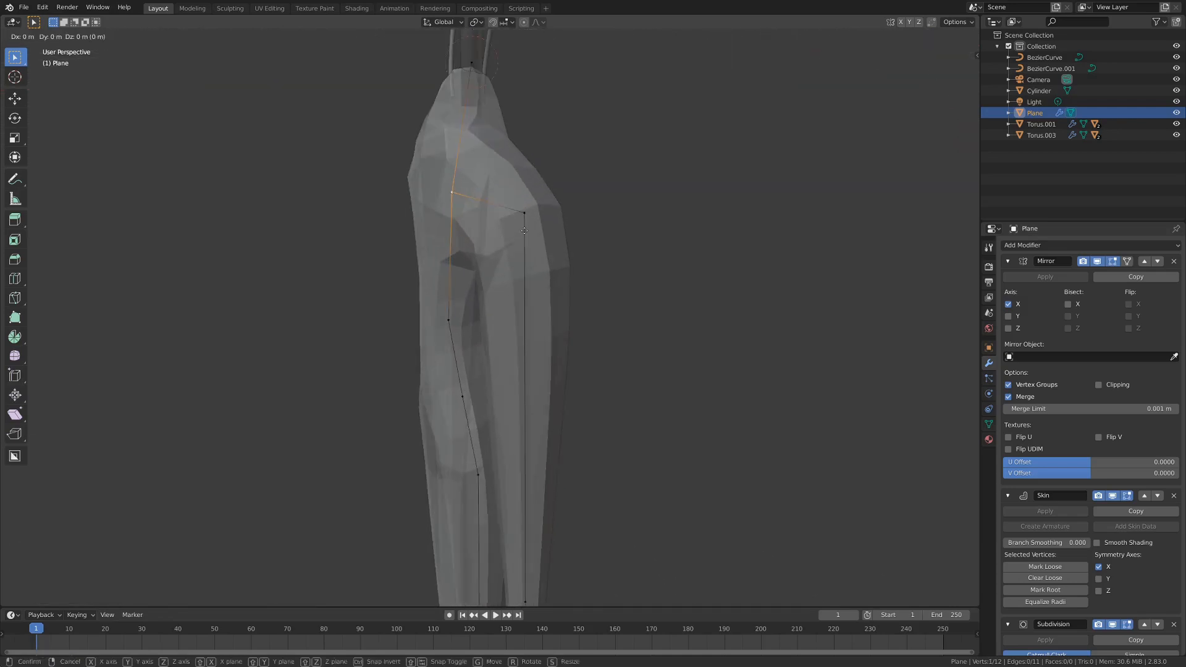
key("y")
left_click(499, 227)
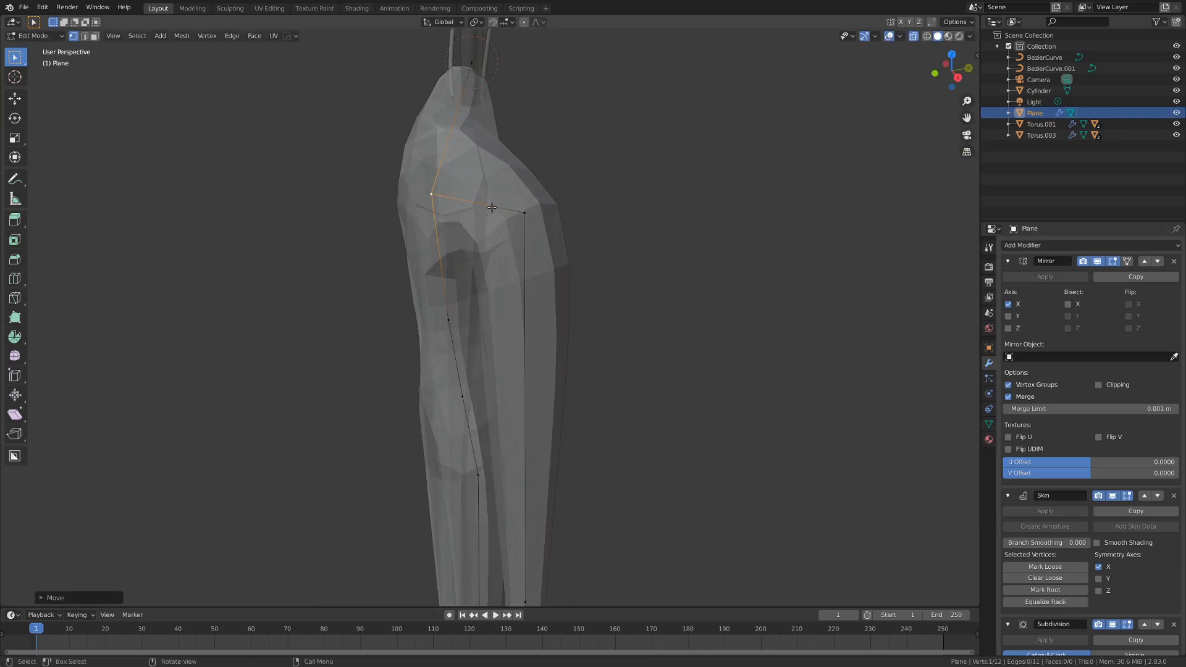
key("g")
key("z")
left_click(617, 237)
- Return the body mesh to Object Mode and display it in opaque solid shading
key("ctrl+Tab")
left_click(602, 242)
scroll(512, 267, "down", 4)
middle_click_drag(510, 269, 590, 260)
key("z")
left_click(590, 357)
scroll(588, 360, "down", 2)
mouse_move(586, 362)
middle_mouse_down()
mouse_move(556, 373)
mouse_move(606, 379)
mouse_move(588, 379)
mouse_move(559, 323)
mouse_move(614, 327)
mouse_move(556, 256)
middle_mouse_up()
scroll(556, 256, "up", 2)
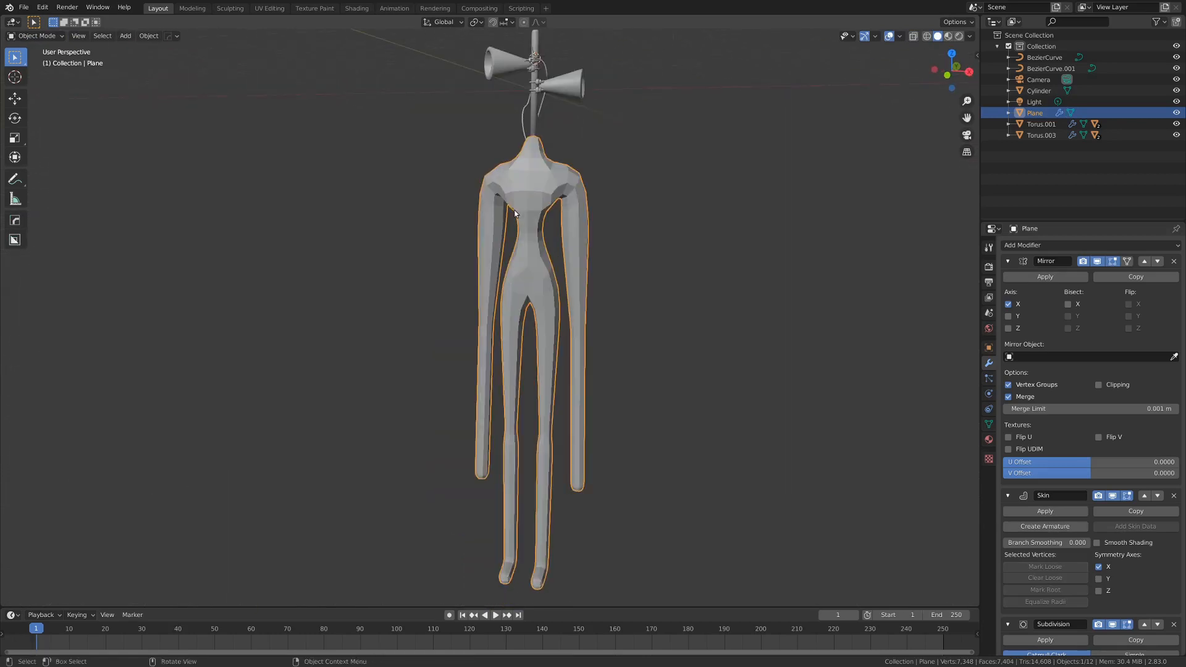
- Switch the body mesh to Sculpt Mode
key("ctrl+Tab")
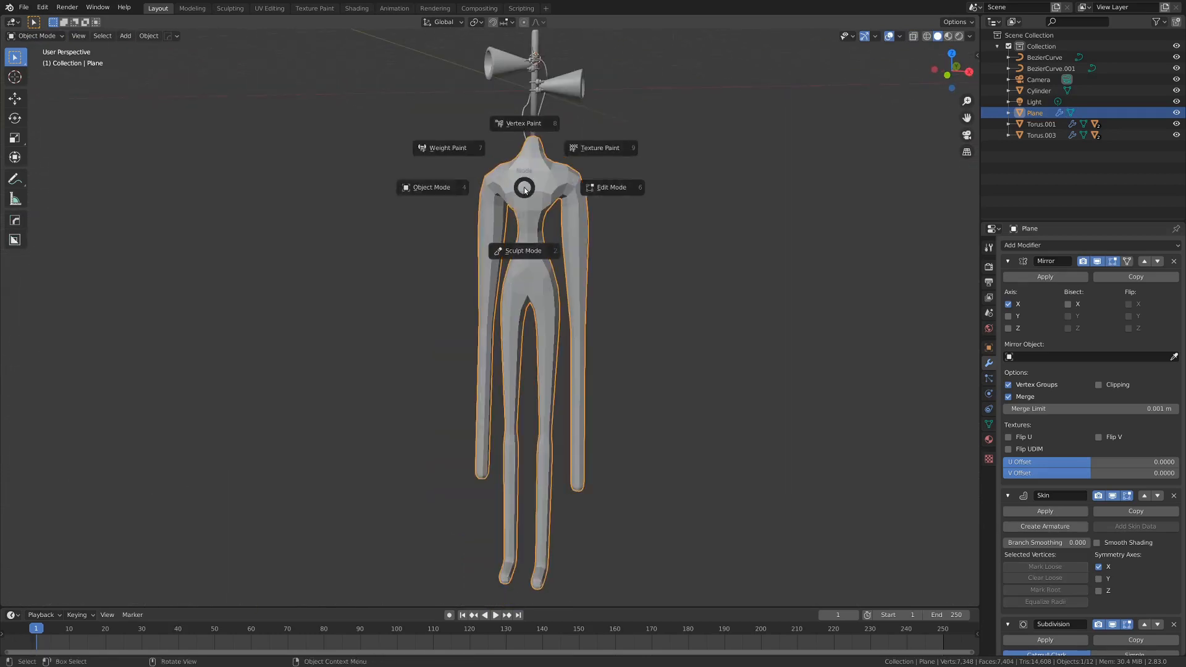
left_click(526, 260)
middle_click_drag(522, 255, 521, 296, "shift")
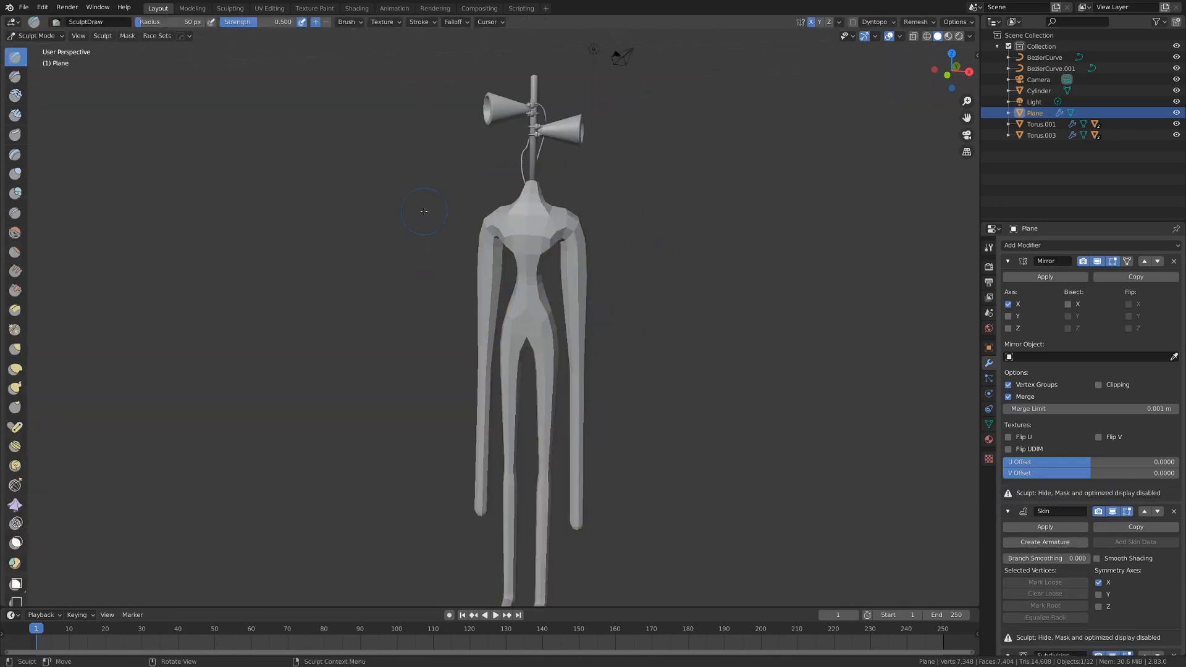
- Apply the body's Mirror, Skin and Subdivision modifiers in stack order
scroll(1050, 448, "down", 4)
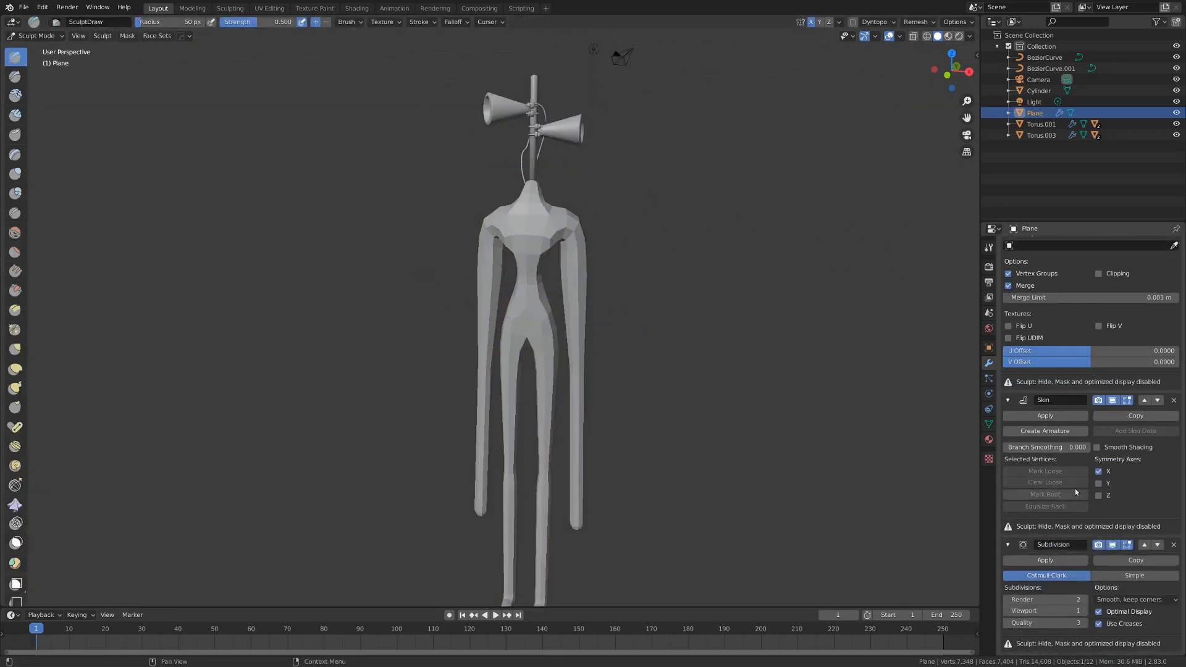
scroll(1076, 493, "up", 4)
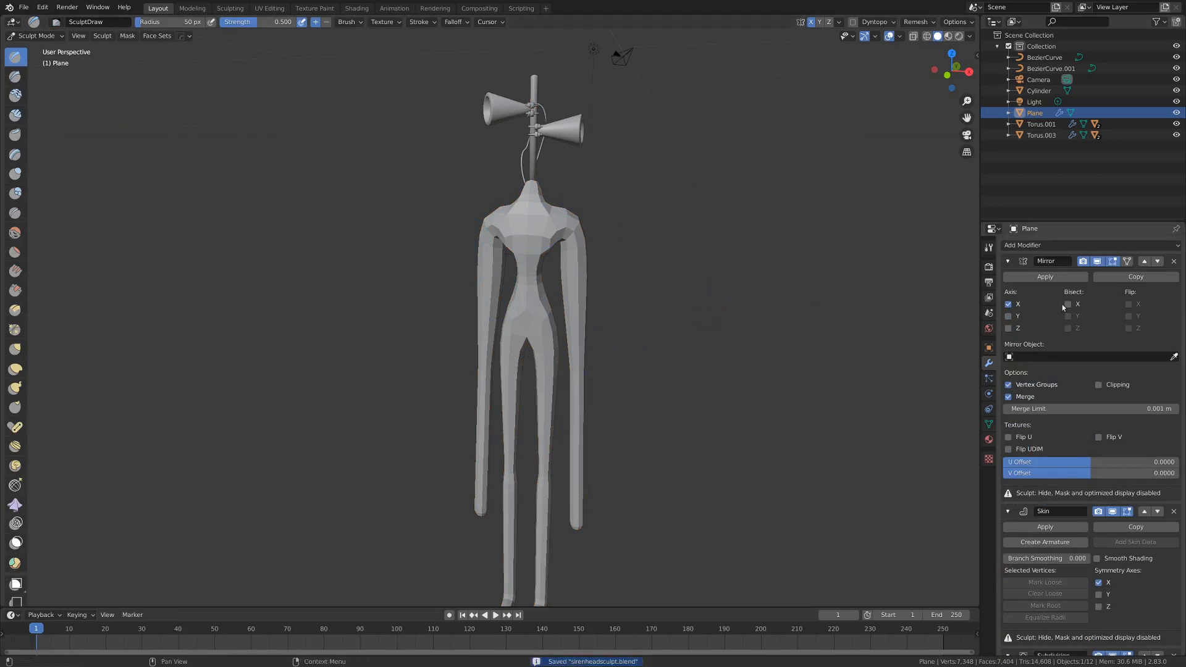
left_click(1050, 278)
left_click(1050, 279)
left_click(1050, 279)
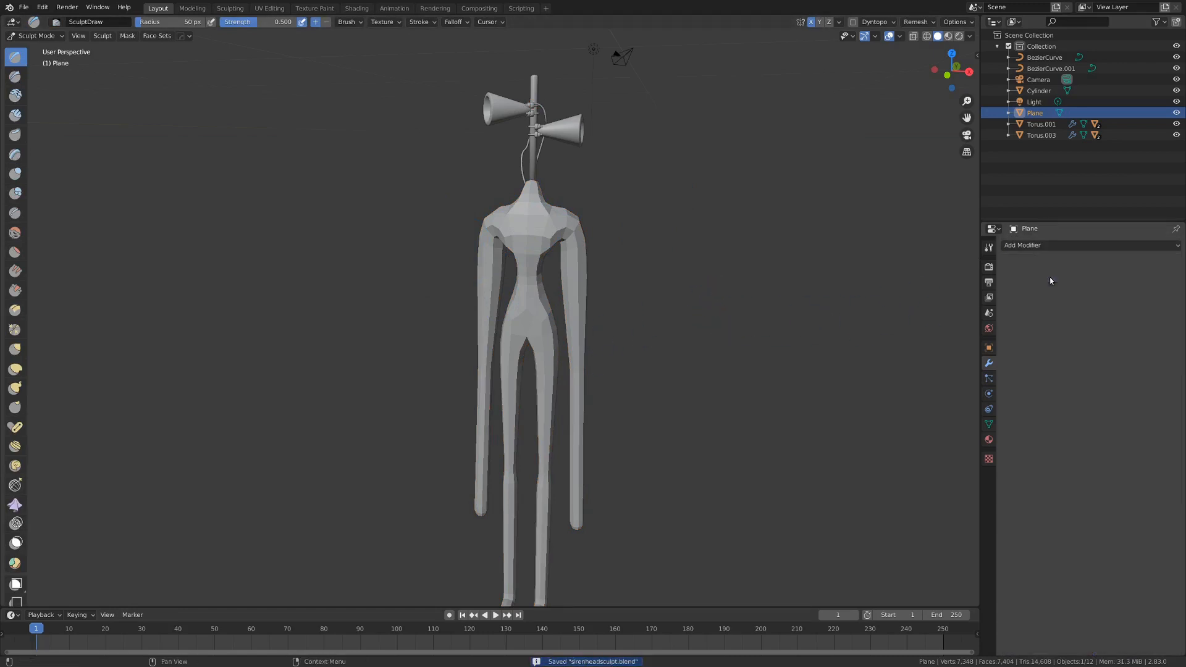
- Try Draw brush strokes with Dyntopo on the chest and shoulder at several zoom levels to test the surface detail
scroll(653, 273, "up", 2)
mouse_move(658, 269)
middle_mouse_down()
mouse_move(630, 270)
mouse_move(585, 307)
mouse_move(651, 298)
mouse_move(540, 343)
middle_mouse_up()
scroll(630, 271, "up", 1)
middle_click_drag(580, 277, 621, 269)
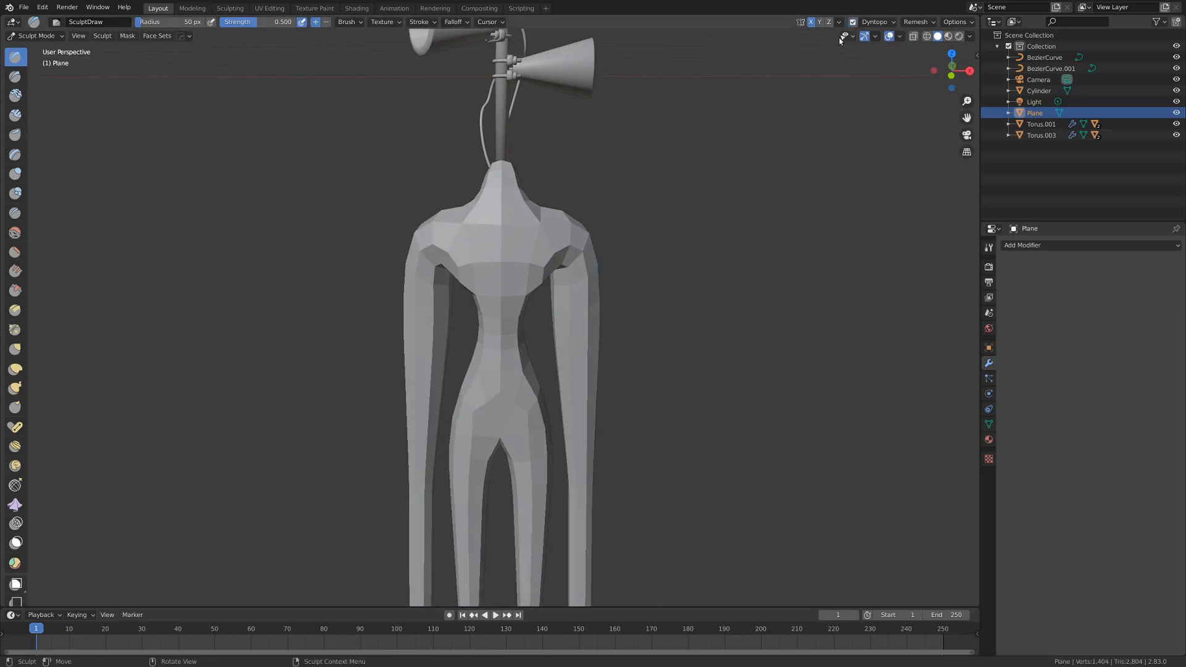
middle_click_drag(728, 130, 546, 240)
scroll(577, 235, "up", 2)
mouse_move(512, 299)
left_mouse_down()
mouse_move(469, 204)
mouse_move(636, 346)
mouse_move(445, 173)
mouse_move(597, 263)
left_mouse_up()
scroll(593, 259, "up", 4)
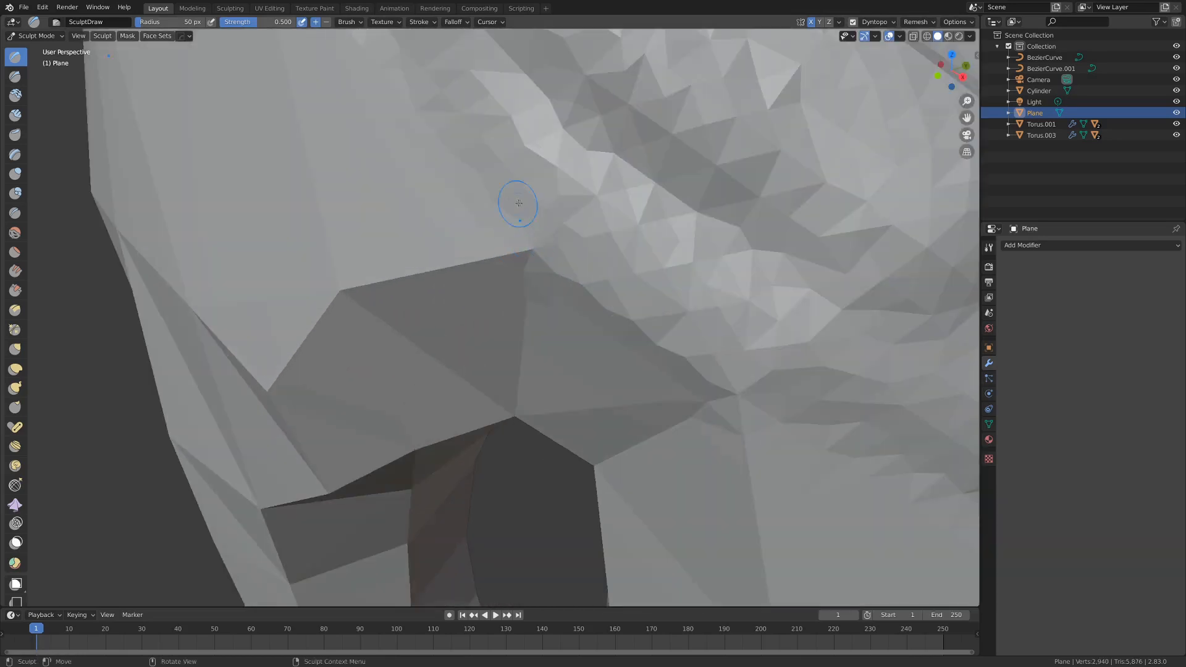
mouse_move(534, 118)
left_mouse_down()
mouse_move(651, 250)
mouse_move(711, 281)
left_mouse_up()
scroll(596, 199, "up", 3)
mouse_move(725, 84)
left_mouse_down()
mouse_move(781, 149)
mouse_move(794, 132)
left_mouse_up()
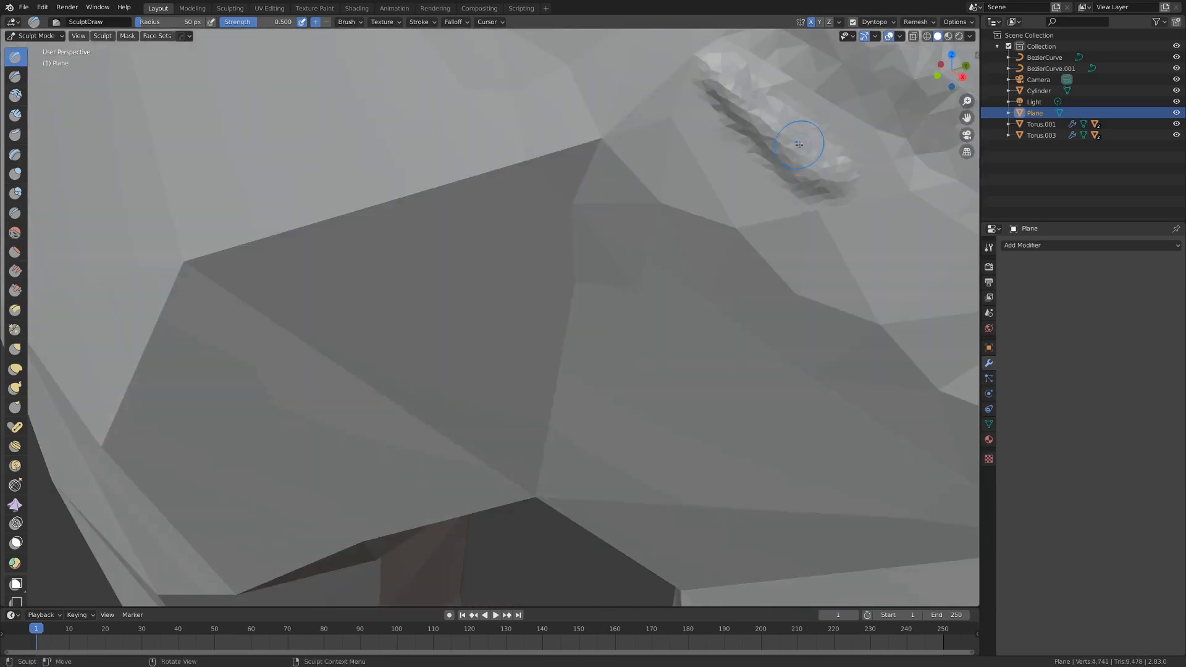
- Undo all the test strokes on the chest and shoulder
scroll(795, 150, "down", 6)
key("ctrl+z")
key("ctrl+z")
key("ctrl+z")
key("ctrl+z")
key("ctrl+z")
key("ctrl+z")
key("ctrl+z")
key("ctrl+z")
scroll(791, 152, "down", 5)
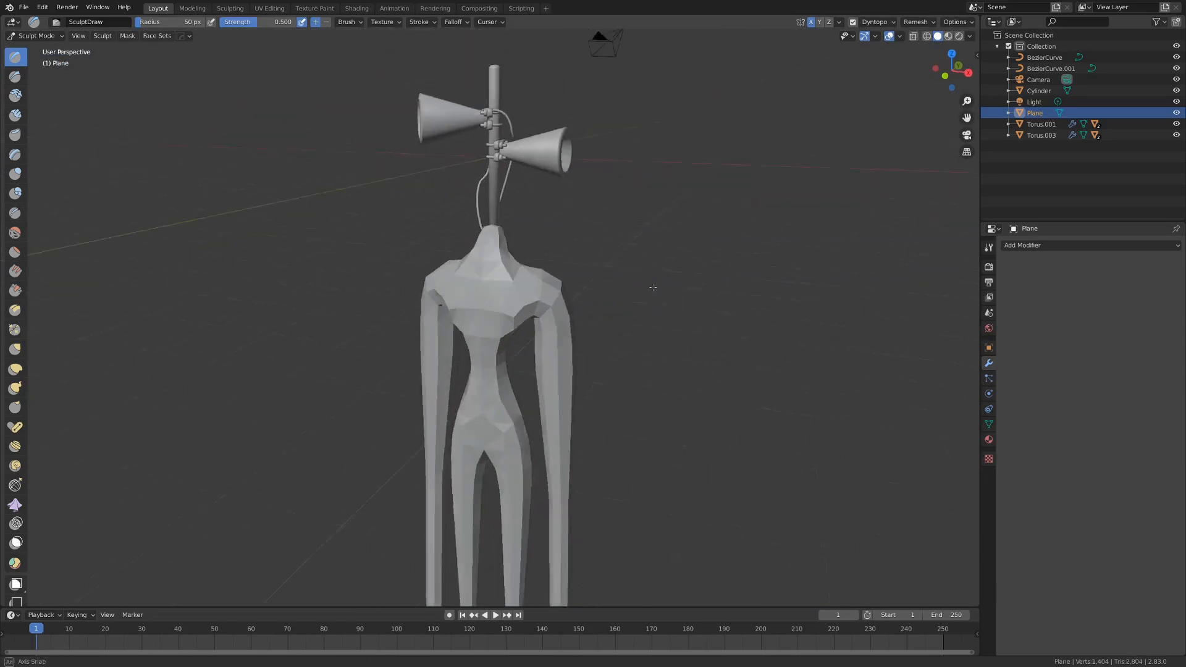
- Build up rounded muscle mass over both shoulders with the Clay Strips brush, using X symmetry
scroll(547, 306, "up", 5)
middle_click_drag(546, 306, 513, 298)
scroll(550, 289, "up", 2)
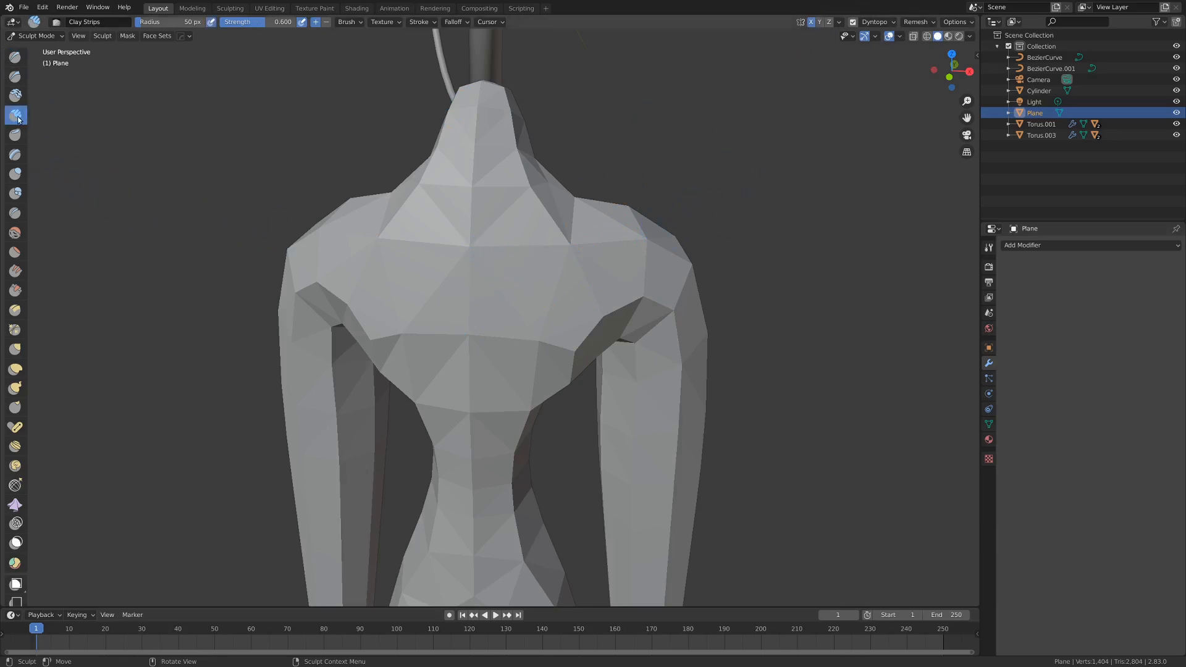
middle_click_drag(497, 252, 516, 270)
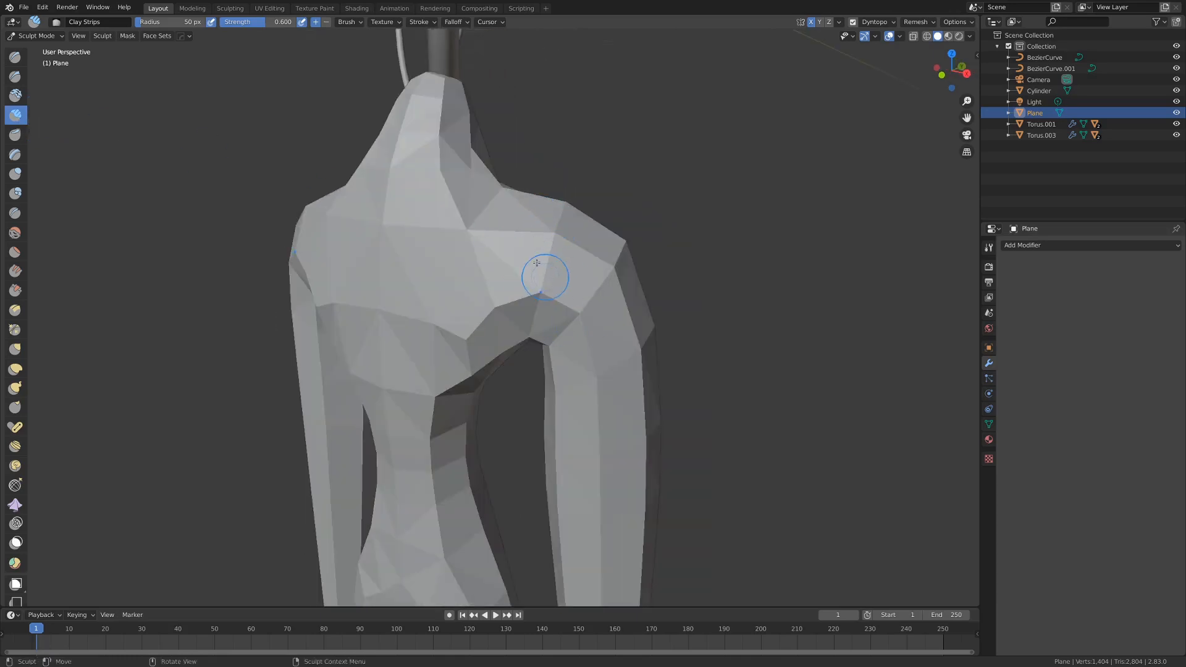
mouse_move(495, 240)
left_mouse_down()
mouse_move(559, 275)
mouse_move(593, 263)
mouse_move(565, 238)
left_mouse_up()
middle_click_drag(547, 235, 511, 271)
left_click_drag(522, 383, 491, 304)
middle_click_drag(491, 309, 434, 294)
scroll(383, 309, "up", 1)
mouse_move(367, 347)
left_mouse_down()
mouse_move(378, 265)
mouse_move(371, 376)
mouse_move(404, 222)
mouse_move(411, 327)
left_mouse_up()
middle_click_drag(410, 327, 378, 273)
mouse_move(378, 273)
left_mouse_down()
mouse_move(432, 295)
mouse_move(488, 216)
left_mouse_up()
- Extend the clay from the shoulders around the armpits toward the outer chest
middle_click_drag(488, 216, 544, 259)
scroll(567, 278, "up", 2)
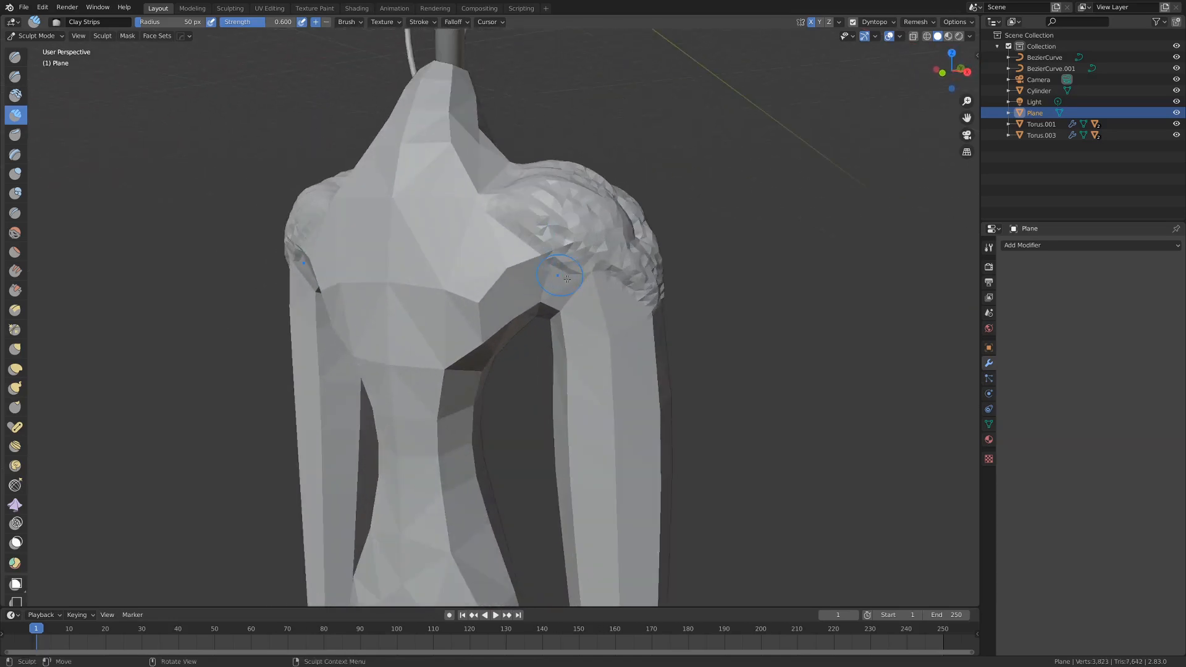
scroll(557, 244, "up", 1)
left_click_drag(543, 262, 528, 278)
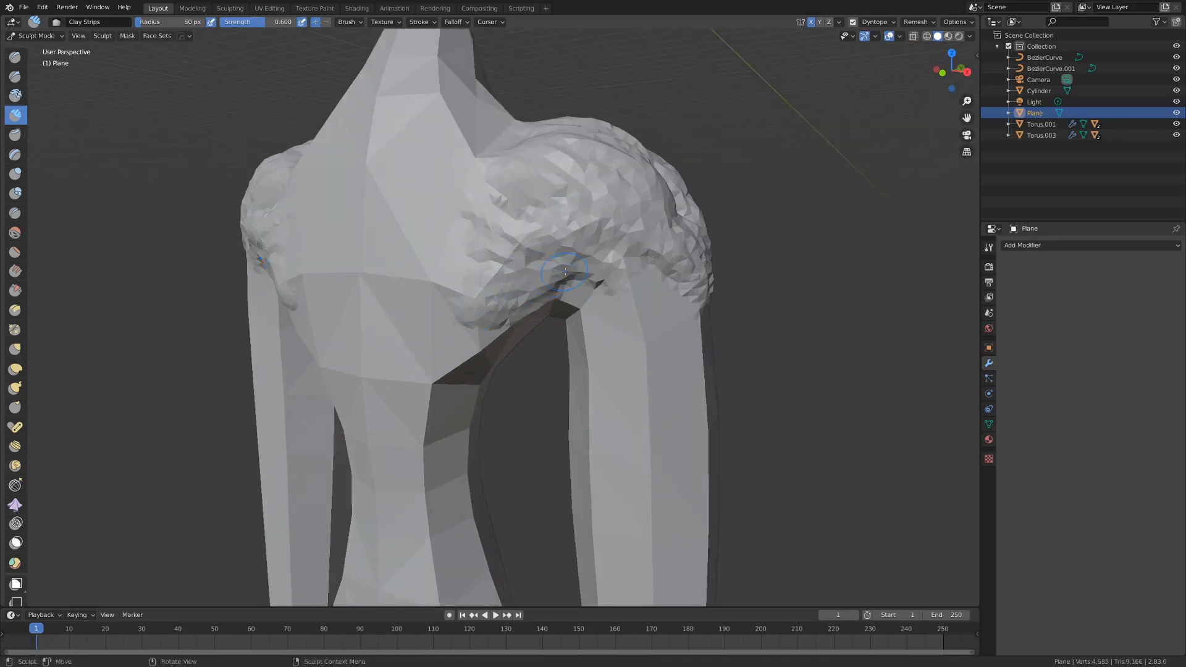
- Sculpt the shoulder blade muscles on the upper back, tapering them toward the waist and blending them into the shoulders
middle_click_drag(565, 272, 538, 256)
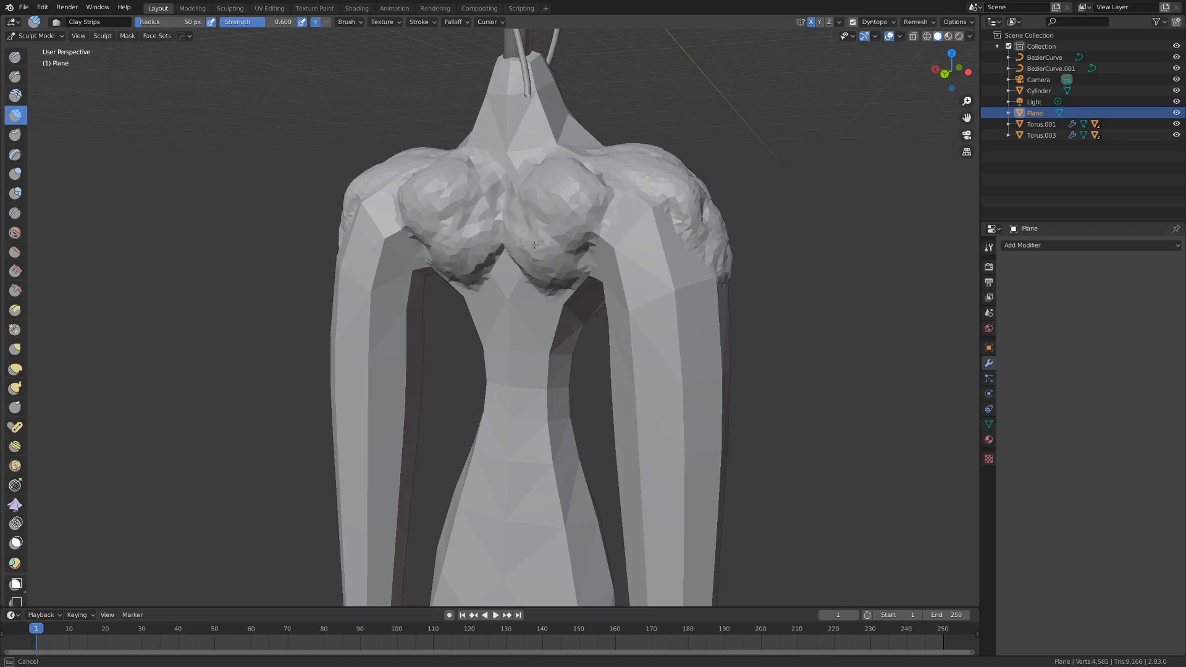
left_click_drag(581, 220, 602, 193)
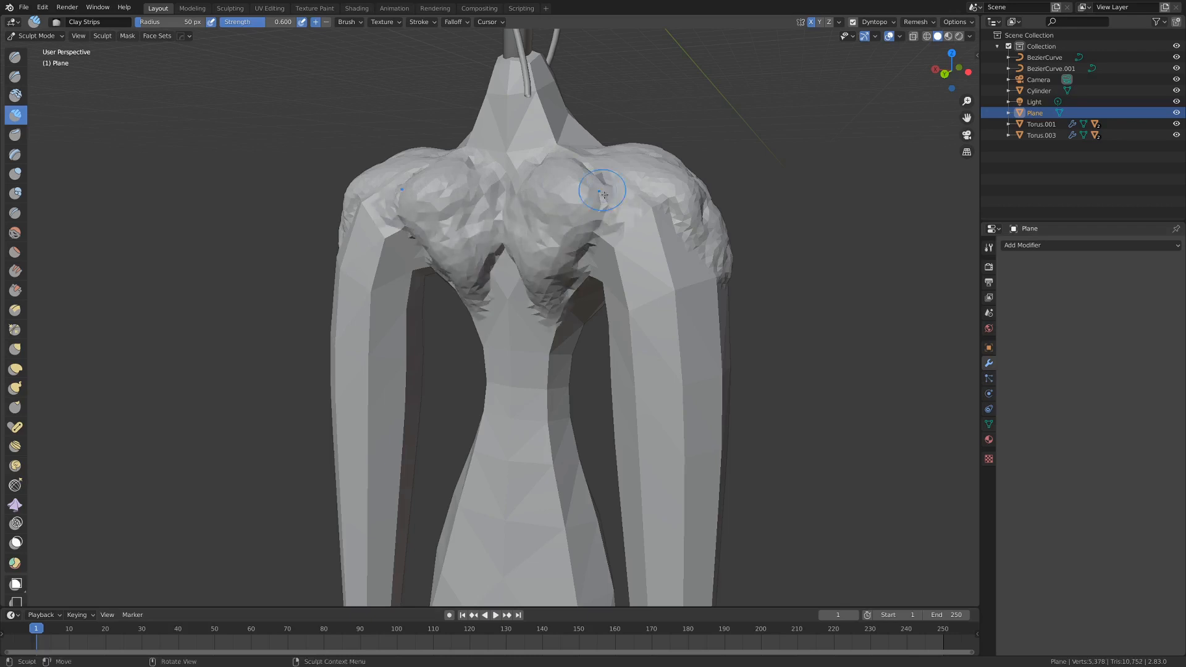
middle_click_drag(602, 193, 569, 226)
mouse_move(639, 232)
left_mouse_down()
mouse_move(638, 262)
mouse_move(621, 250)
mouse_move(645, 290)
mouse_move(628, 282)
left_mouse_up()
mouse_move(663, 274)
middle_mouse_down()
mouse_move(565, 290)
mouse_move(555, 326)
middle_mouse_up()
left_click_drag(555, 325, 596, 281)
- Build up the pectoral muscles across the chest and lay a sternum ridge down the centre between them
mouse_move(596, 281)
middle_mouse_down()
mouse_move(471, 291)
mouse_move(464, 271)
middle_mouse_up()
scroll(437, 252, "up", 1)
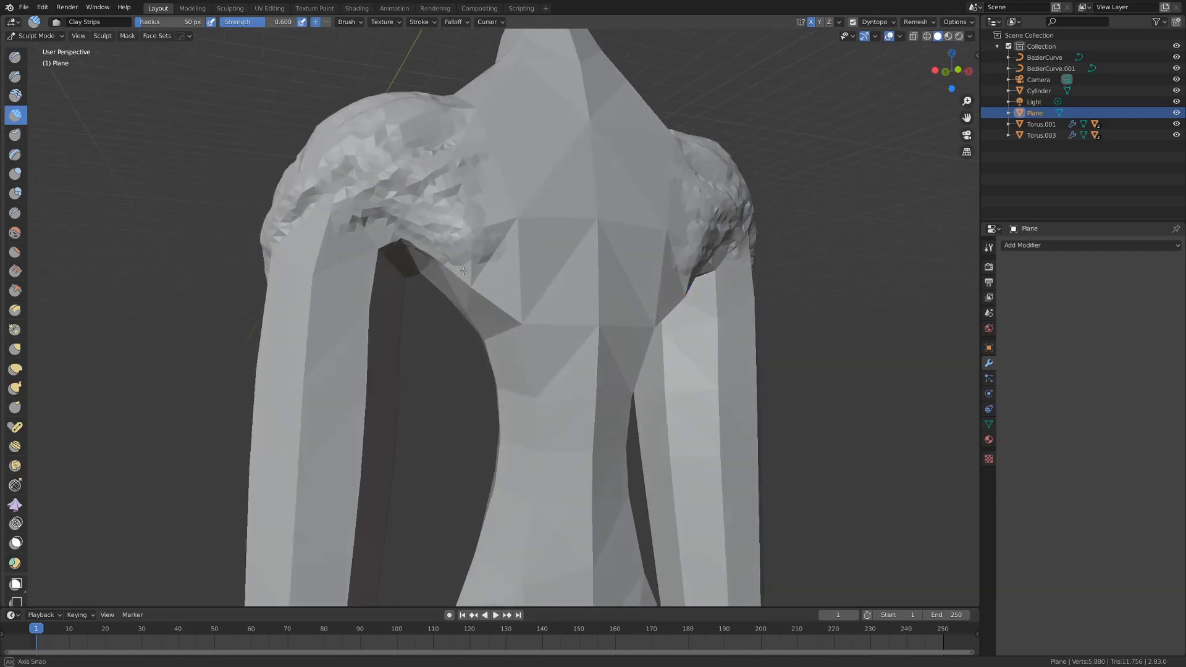
mouse_move(495, 294)
left_mouse_down()
mouse_move(445, 210)
mouse_move(556, 241)
mouse_move(424, 194)
left_mouse_up()
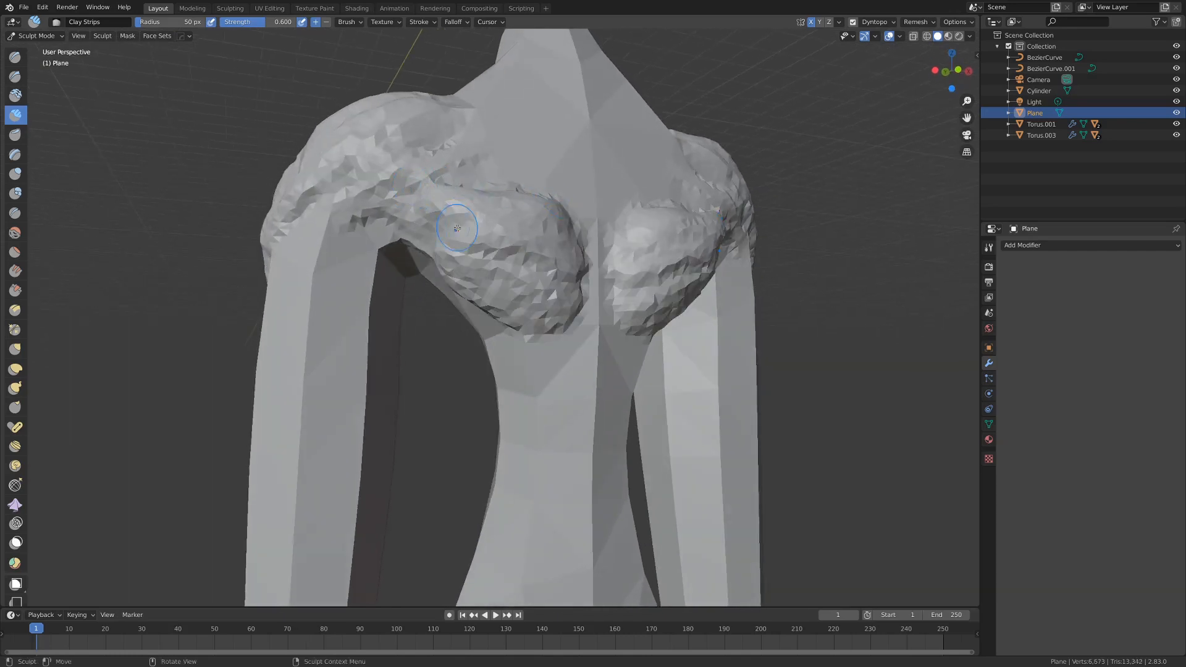
left_click_drag(409, 209, 531, 189)
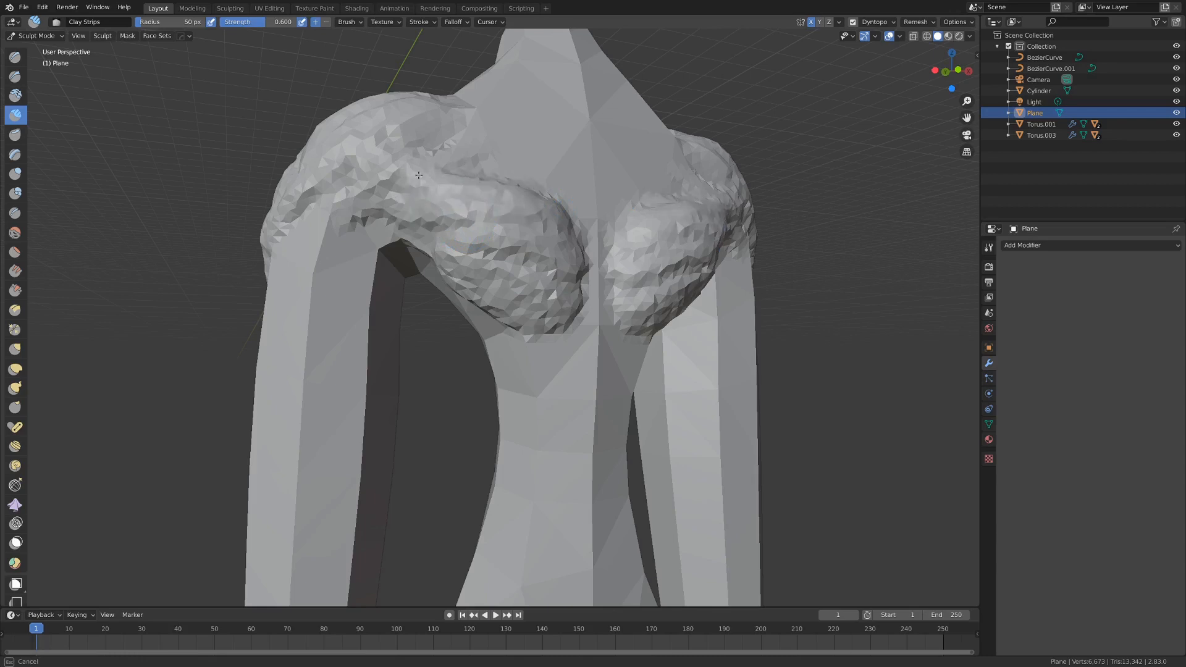
left_click_drag(419, 176, 512, 176)
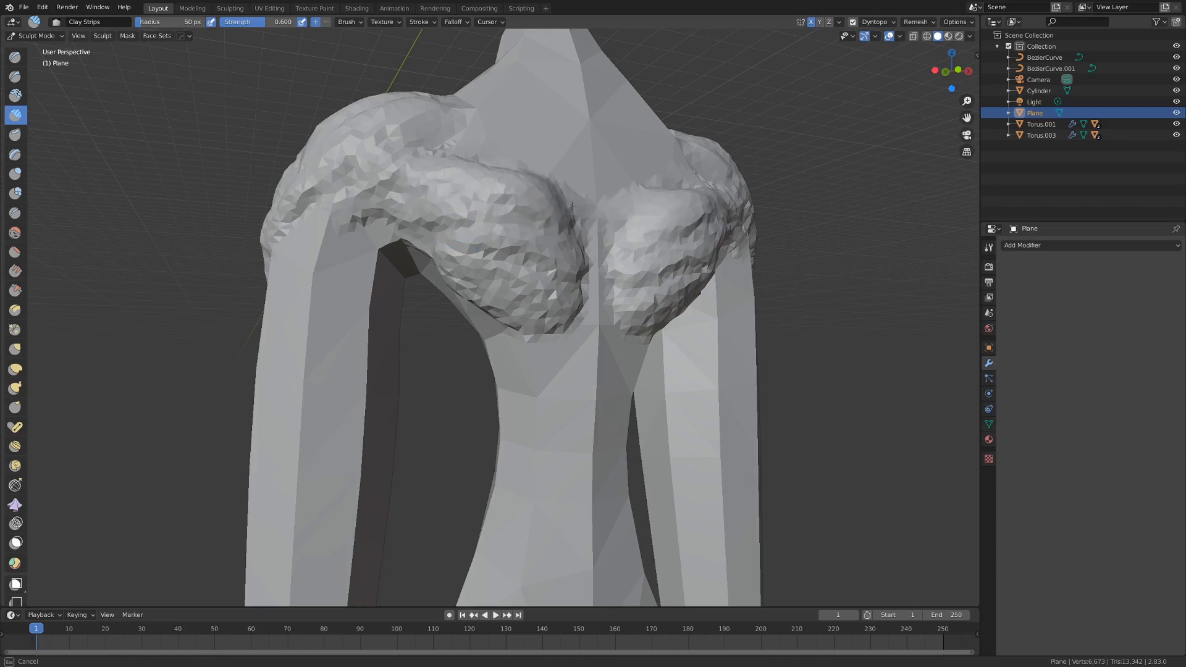
left_click_drag(578, 220, 596, 297)
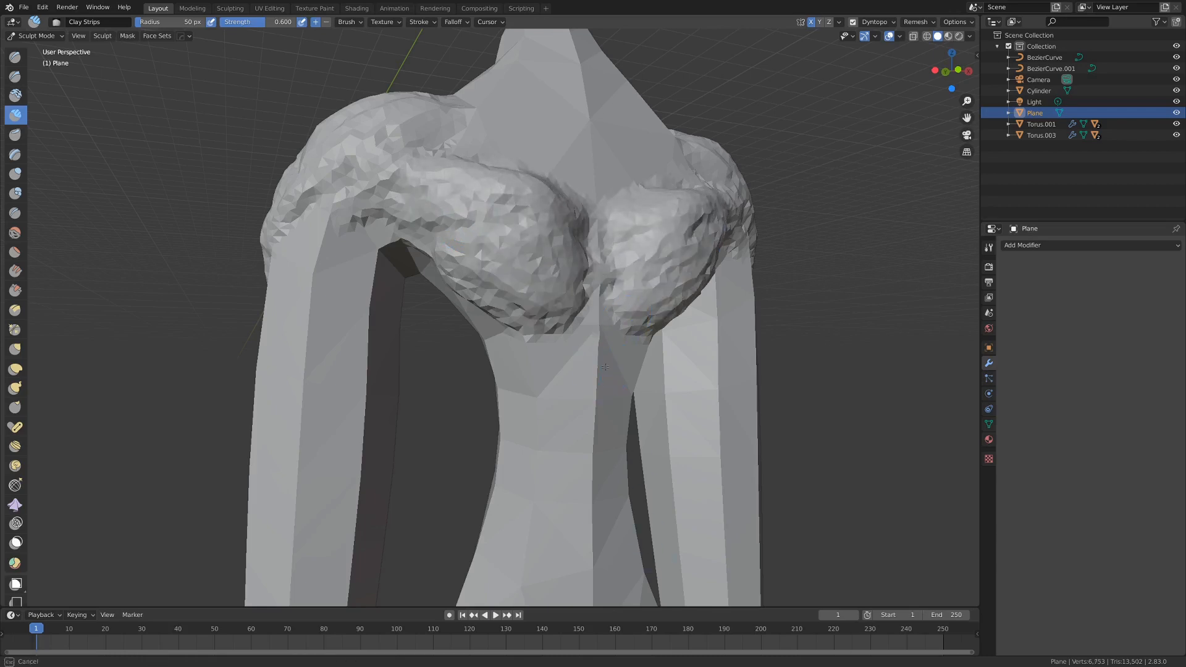
left_click_drag(594, 378, 594, 164)
- Lay down collarbone ridges from the sternum toward the shoulders and two neck cords forming a V up the neck
mouse_move(587, 163)
middle_mouse_down()
mouse_move(567, 179)
mouse_move(553, 252)
mouse_move(523, 258)
mouse_move(519, 242)
mouse_move(529, 286)
mouse_move(498, 325)
mouse_move(561, 278)
mouse_move(502, 312)
mouse_move(539, 325)
mouse_move(502, 317)
middle_mouse_up()
scroll(525, 283, "up", 1)
scroll(473, 314, "up", 1)
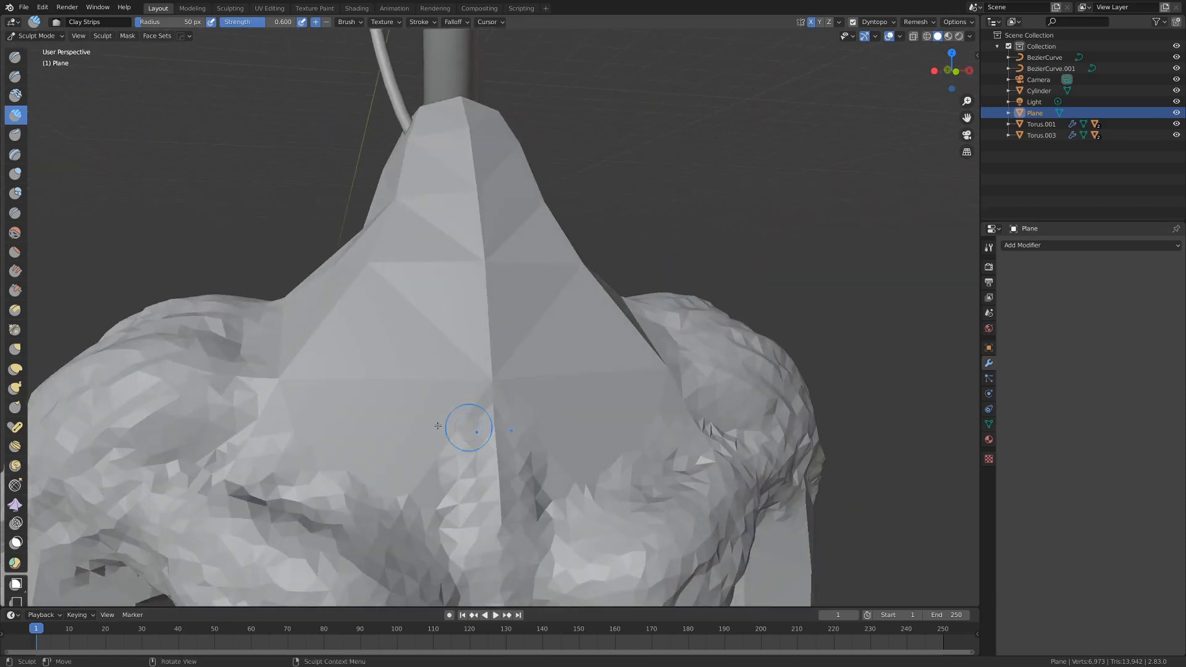
mouse_move(231, 429)
left_mouse_down()
mouse_move(395, 415)
mouse_move(197, 432)
mouse_move(457, 426)
mouse_move(446, 366)
left_mouse_up()
mouse_move(425, 250)
left_mouse_down()
mouse_move(466, 388)
mouse_move(388, 185)
left_mouse_up()
scroll(418, 142, "down", 5)
mouse_move(439, 248)
middle_mouse_down()
mouse_move(544, 248)
mouse_move(463, 250)
middle_mouse_up()
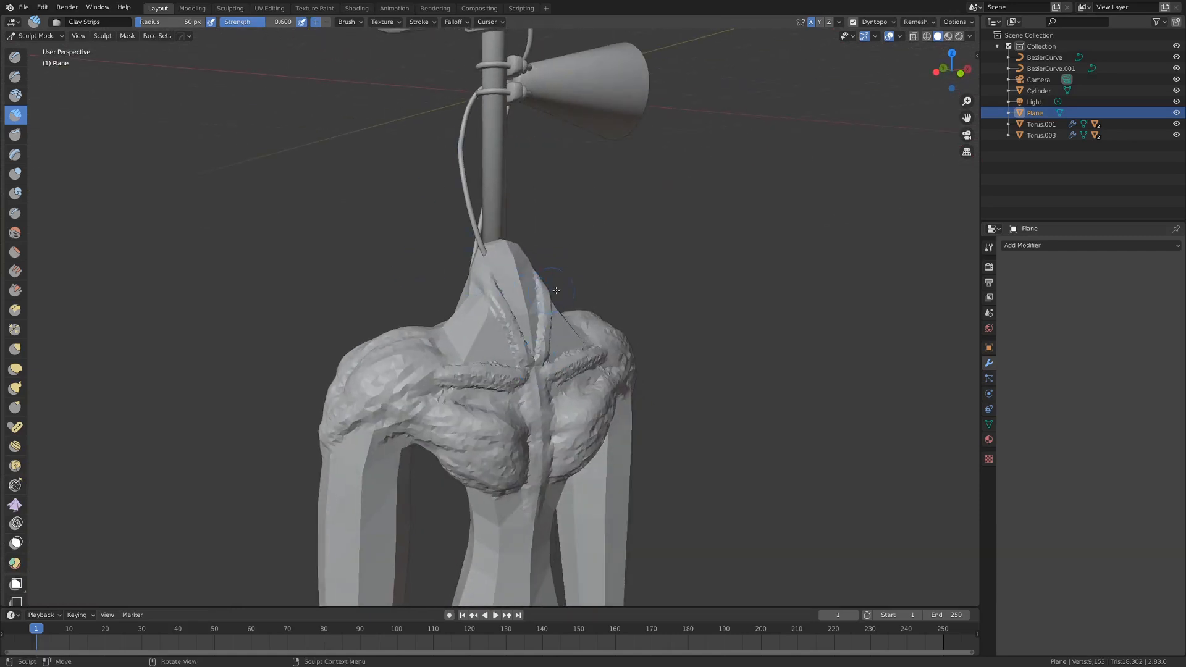
- Thicken the collarbone ridges and reinforce the neck cords where they rise from the top of the sternum
middle_click_drag(555, 290, 522, 280)
scroll(470, 276, "up", 3)
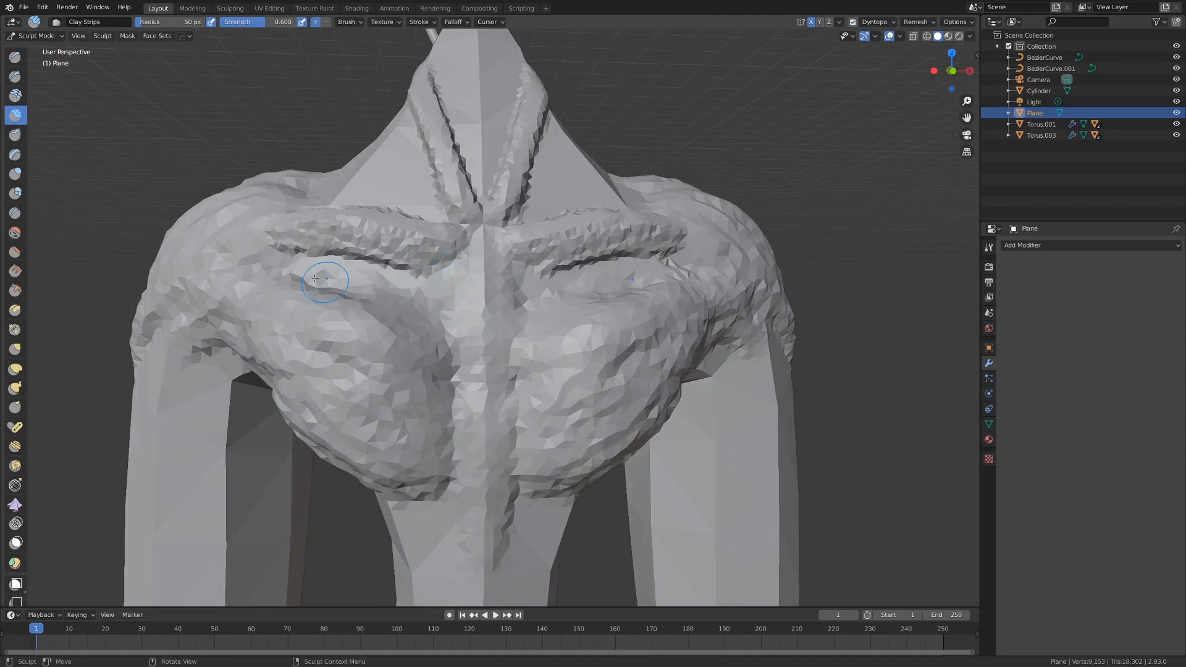
mouse_move(326, 244)
left_mouse_down()
mouse_move(296, 259)
mouse_move(315, 244)
mouse_move(460, 241)
left_mouse_up()
middle_click_drag(503, 239, 514, 262)
mouse_move(508, 263)
left_mouse_down()
mouse_move(469, 210)
mouse_move(478, 204)
mouse_move(464, 140)
left_mouse_up()
- Fill the throat between the neck cords with clay and build up the neck's front edge below the pole
middle_click_drag(480, 233, 552, 334)
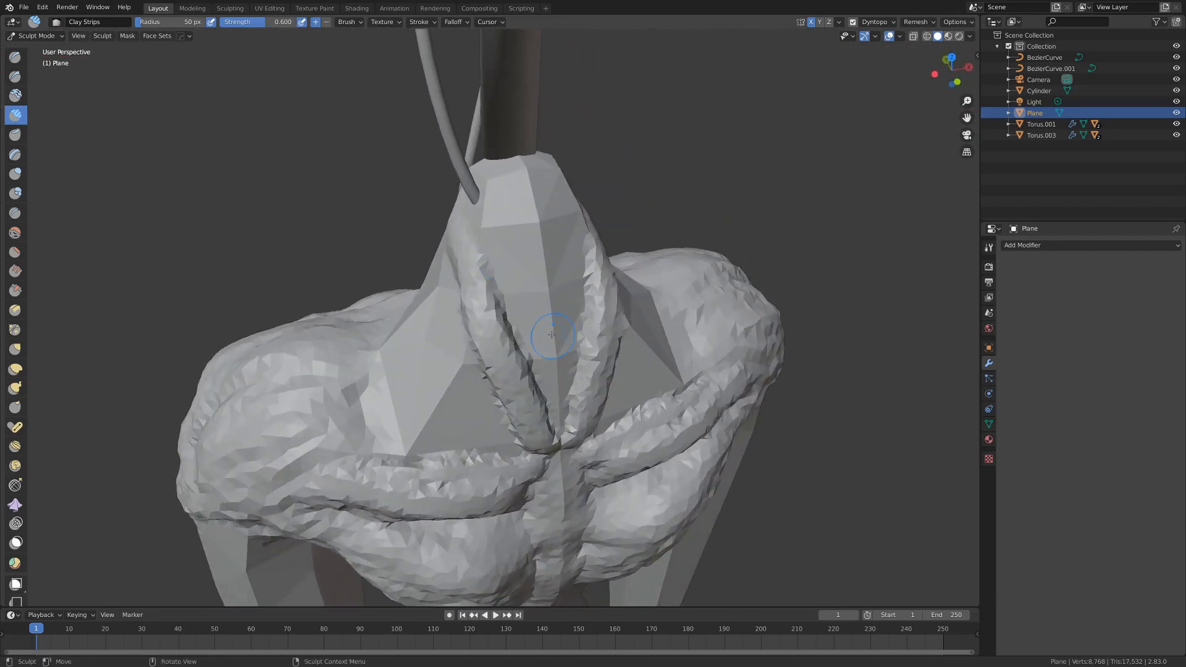
mouse_move(479, 185)
left_mouse_down()
mouse_move(519, 189)
mouse_move(544, 210)
left_mouse_up()
mouse_move(545, 213)
middle_mouse_down()
mouse_move(567, 242)
mouse_move(596, 226)
mouse_move(552, 256)
mouse_move(509, 332)
mouse_move(471, 285)
mouse_move(468, 309)
mouse_move(433, 345)
middle_mouse_up()
- Wrap a thick fleshy rim around the bases of the pole and cables, and carry clay down the back of the neck
scroll(568, 230, "down", 3)
scroll(471, 285, "up", 2)
mouse_move(444, 288)
middle_mouse_down()
mouse_move(480, 321)
mouse_move(400, 291)
middle_mouse_up()
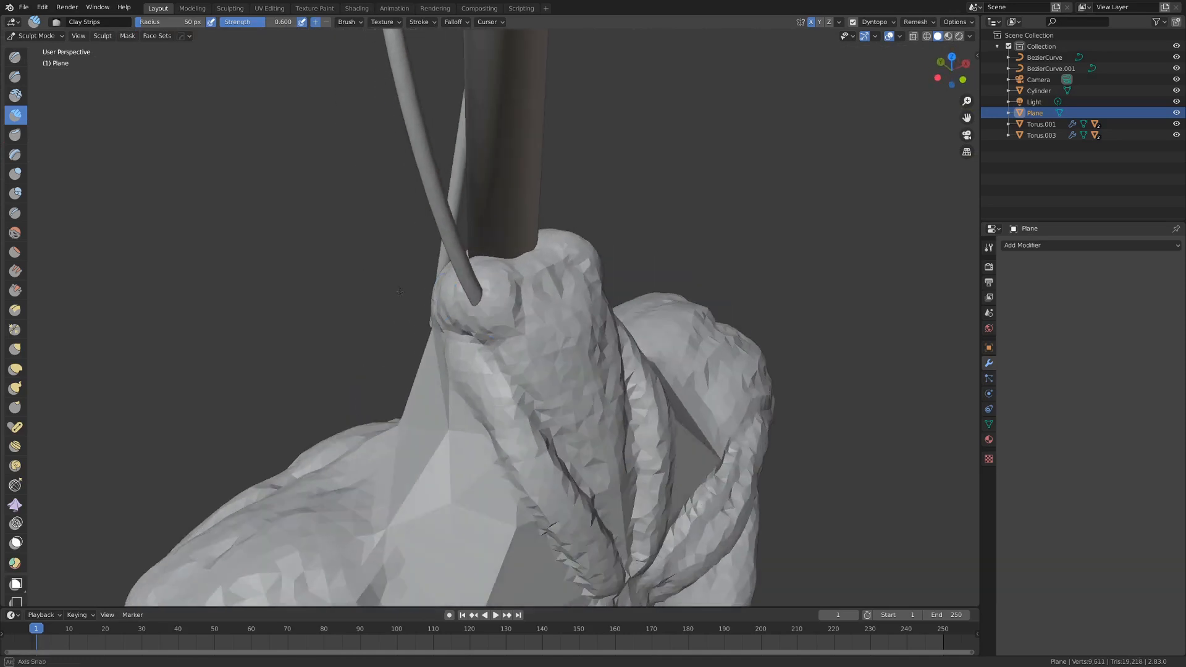
mouse_move(511, 297)
left_mouse_down()
mouse_move(538, 295)
mouse_move(556, 276)
left_mouse_up()
mouse_move(556, 276)
middle_mouse_down()
mouse_move(303, 263)
mouse_move(416, 352)
middle_mouse_up()
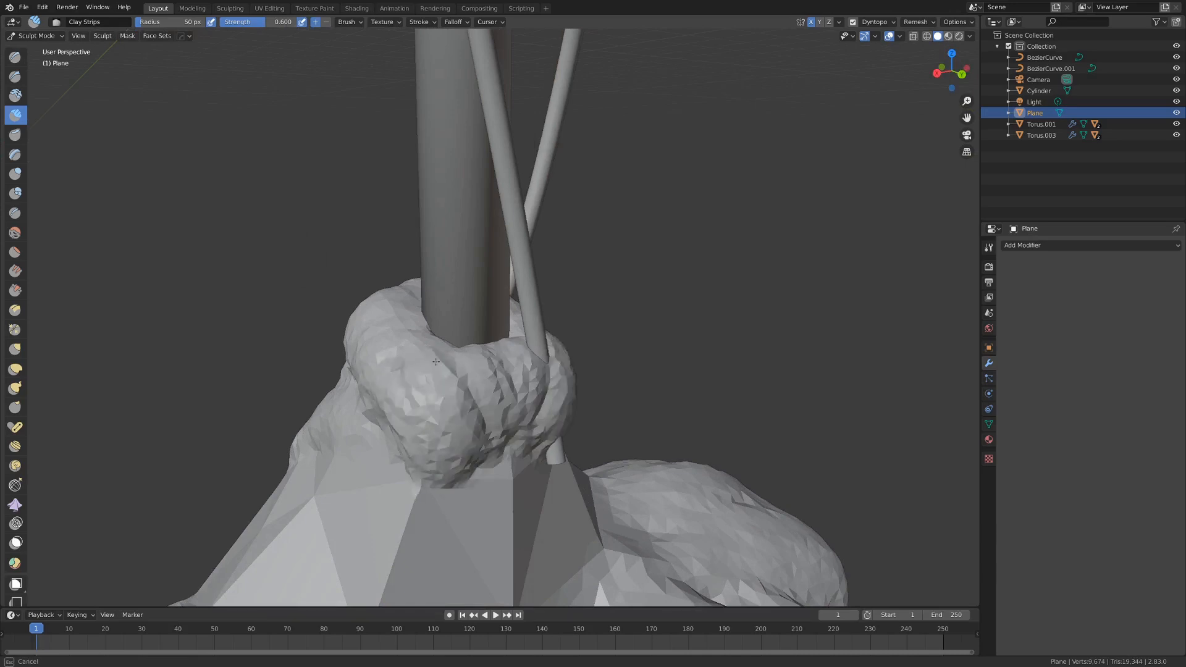
left_click_drag(450, 382, 477, 488)
- Sculpt muscle cords over the flat sides of the neck, running from the rim at the pole down to the shoulders
scroll(454, 405, "down", 6)
middle_click_drag(454, 405, 440, 384)
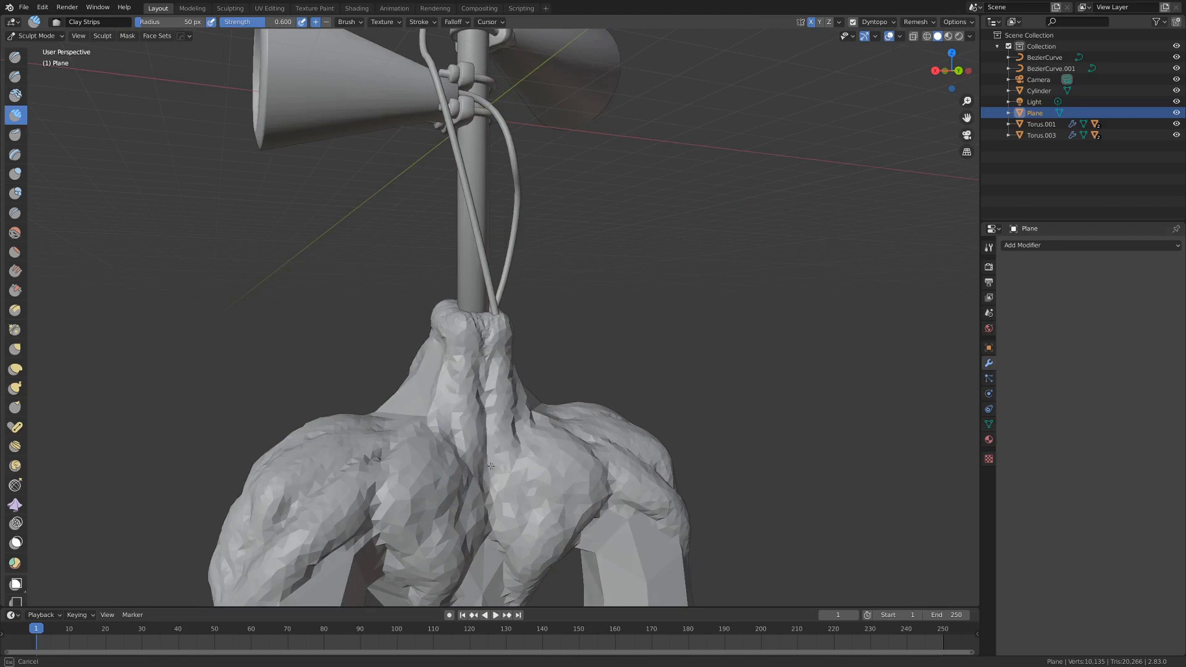
middle_click_drag(465, 379, 457, 470)
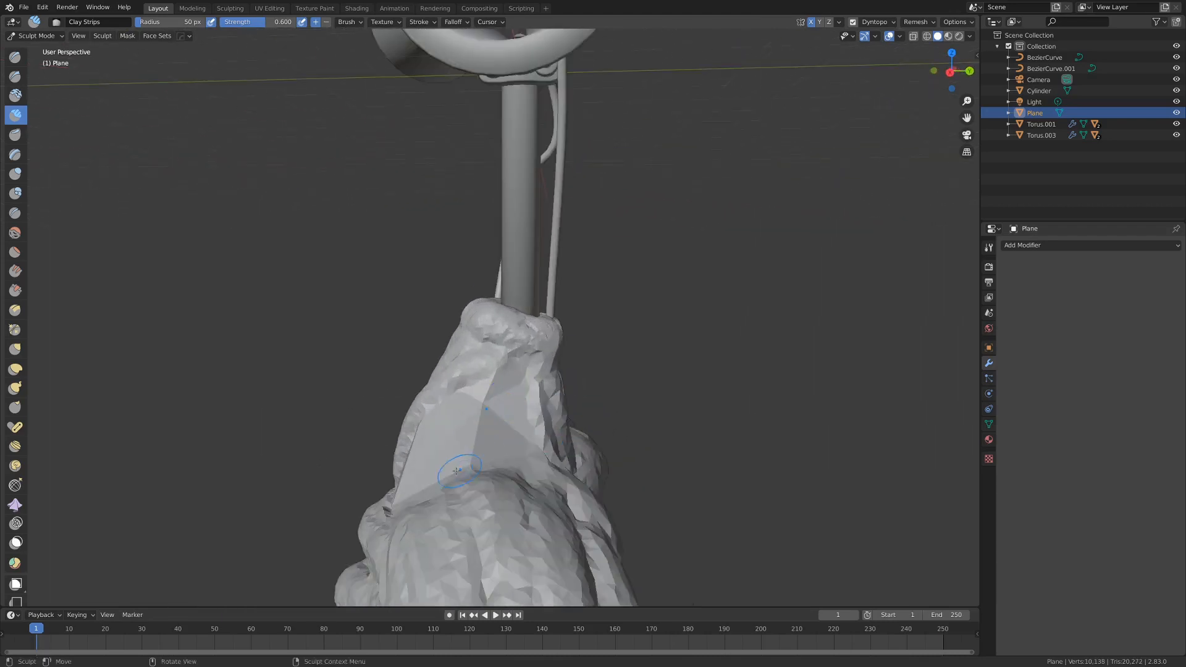
mouse_move(505, 399)
middle_mouse_down()
mouse_move(572, 414)
mouse_move(498, 397)
mouse_move(454, 441)
mouse_move(491, 457)
mouse_move(505, 512)
middle_mouse_up()
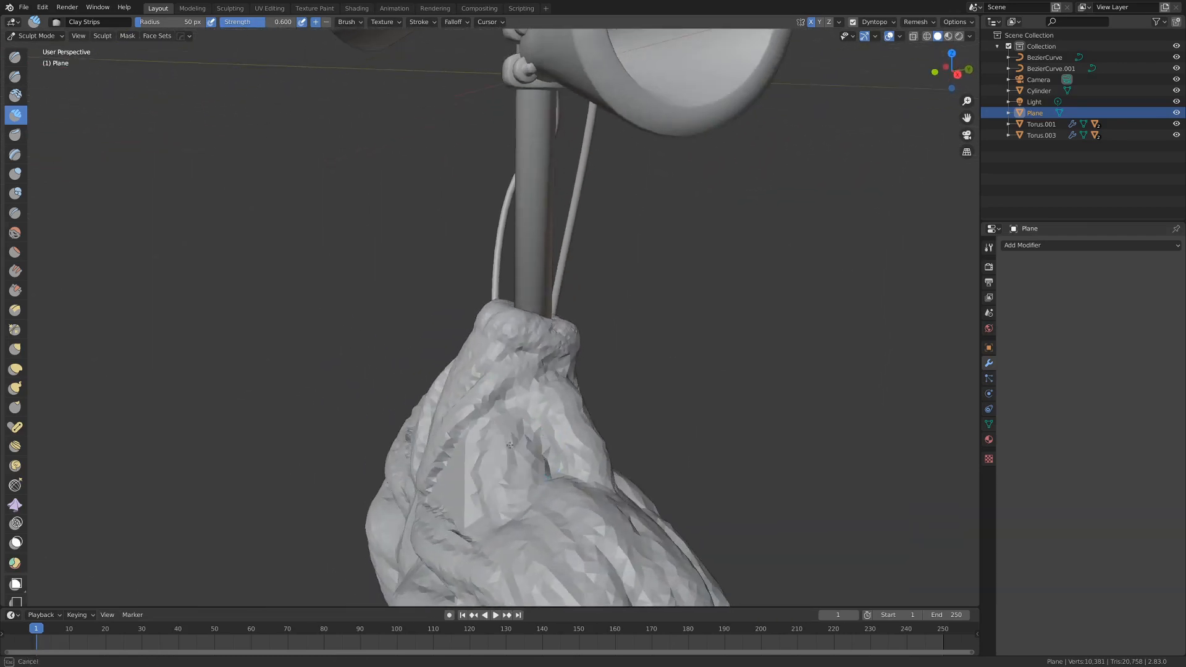
left_click_drag(531, 430, 534, 477)
scroll(536, 473, "down", 4)
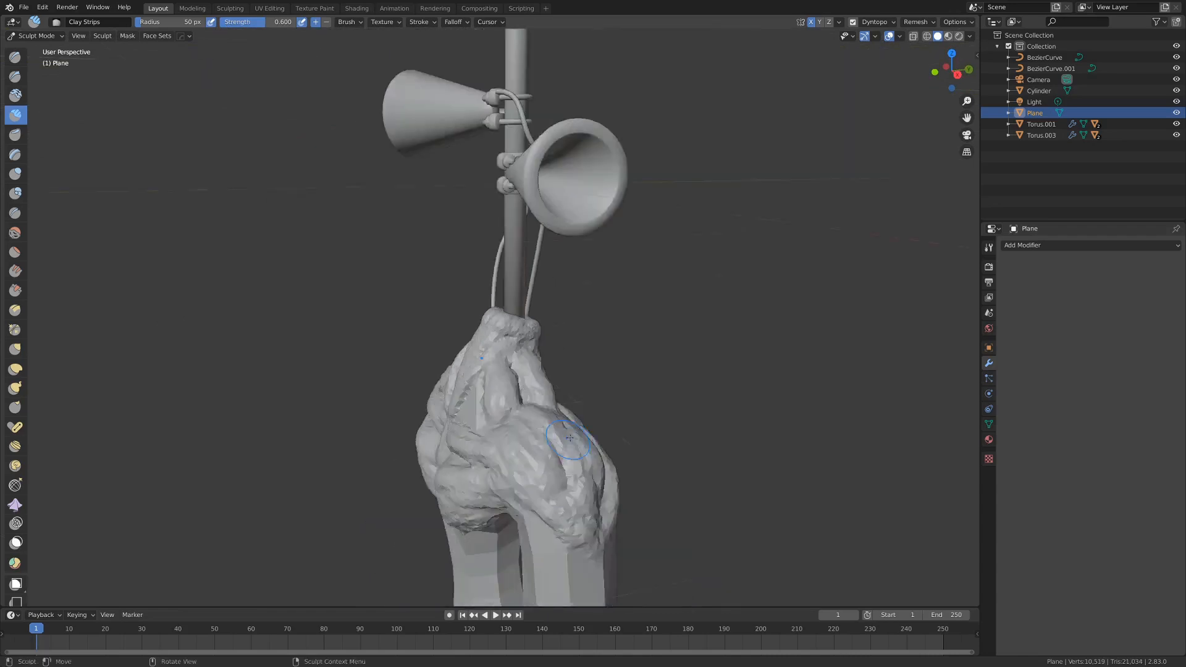
mouse_move(539, 466)
middle_mouse_down()
mouse_move(654, 456)
mouse_move(556, 454)
mouse_move(531, 420)
middle_mouse_up()
scroll(568, 450, "up", 2)
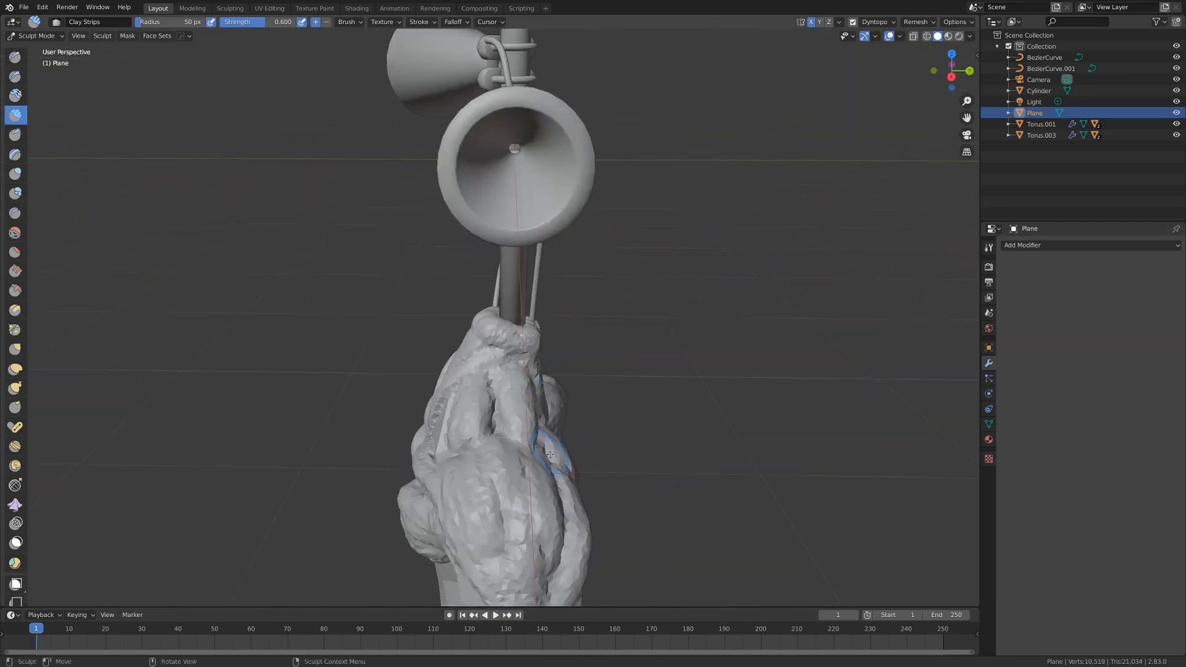
- Fill the gaps between the muscle cords on the sides of the neck and build up cords at its back
scroll(495, 351, "up", 6)
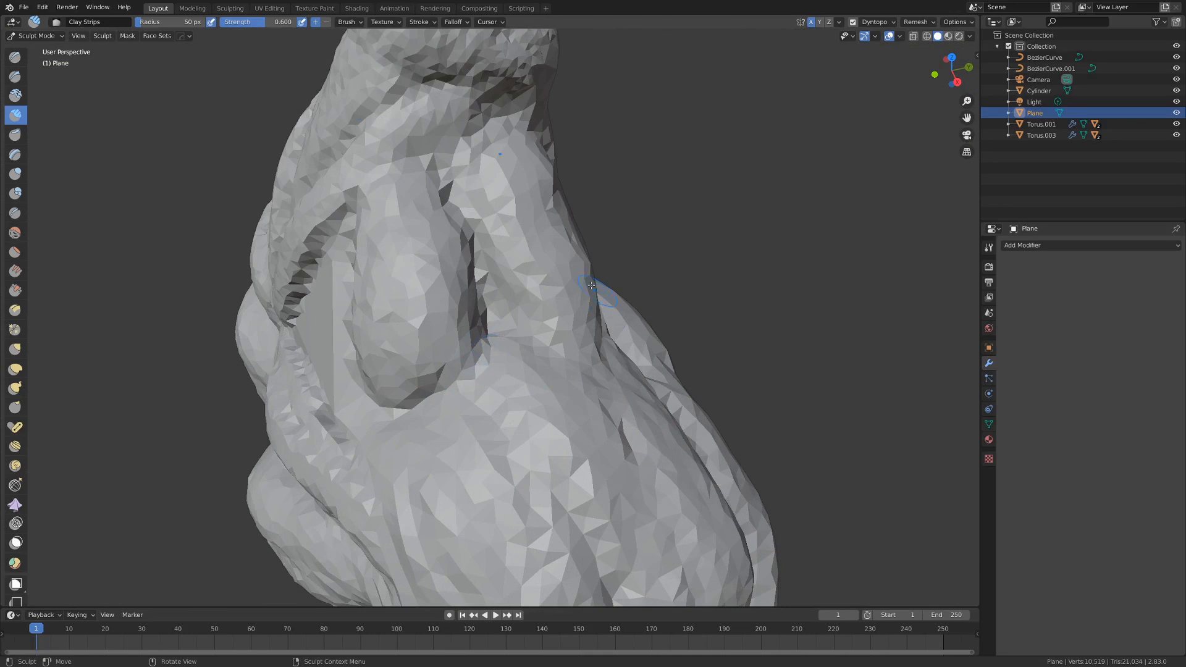
mouse_move(464, 370)
left_mouse_down()
mouse_move(475, 256)
mouse_move(495, 299)
mouse_move(458, 162)
left_mouse_up()
scroll(467, 192, "down", 2)
middle_click_drag(473, 197, 365, 182)
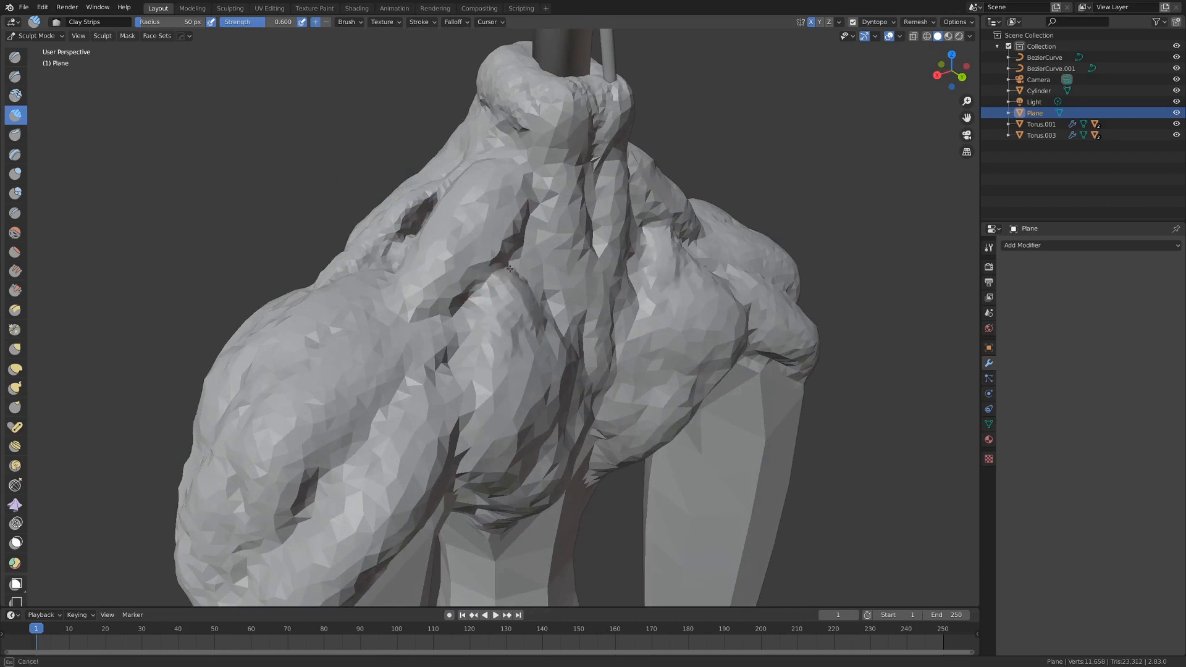
mouse_move(509, 269)
left_mouse_down()
mouse_move(559, 238)
mouse_move(586, 249)
mouse_move(561, 199)
mouse_move(565, 157)
left_mouse_up()
scroll(574, 179, "down", 5)
middle_click_drag(619, 254, 572, 238)
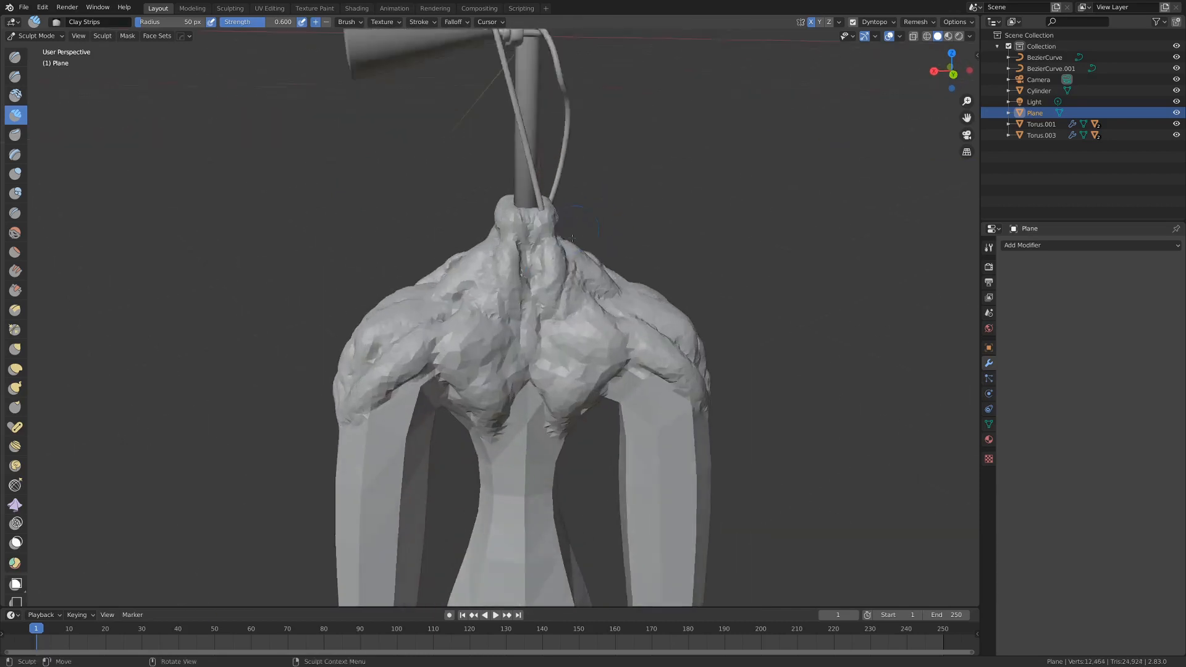
- Build up the upper back muscles between the nape and the shoulder blades with Clay Strips
scroll(571, 238, "up", 3)
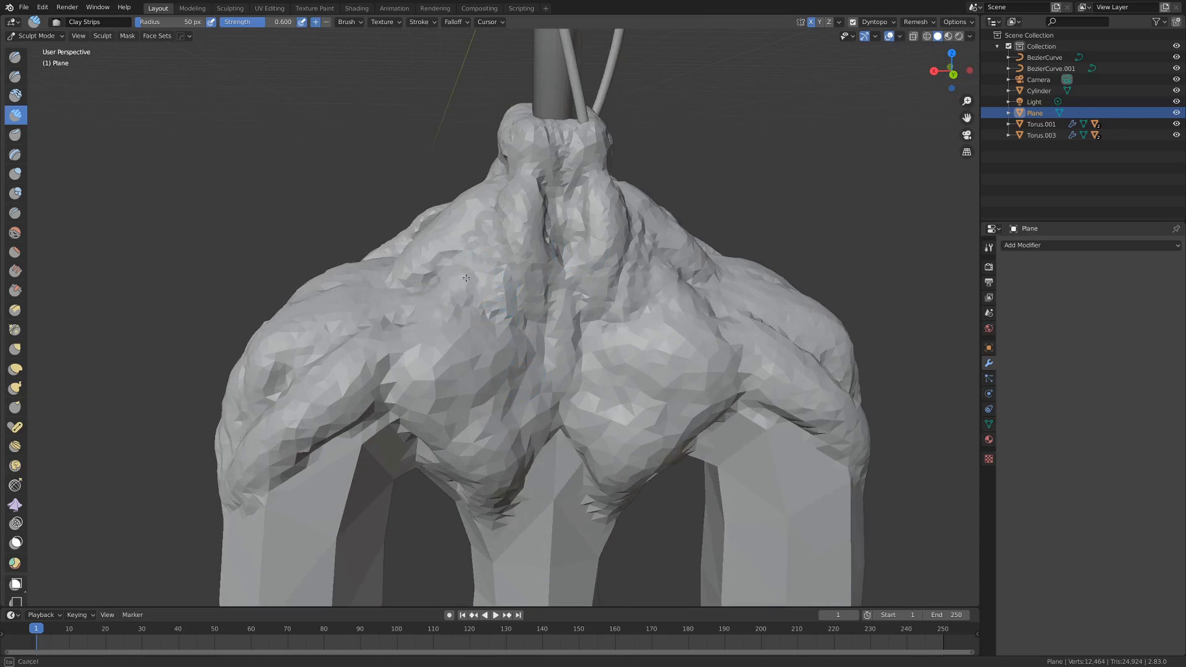
left_click_drag(502, 253, 493, 245)
scroll(525, 321, "down", 5)
middle_click_drag(557, 365, 532, 380)
scroll(531, 386, "up", 4)
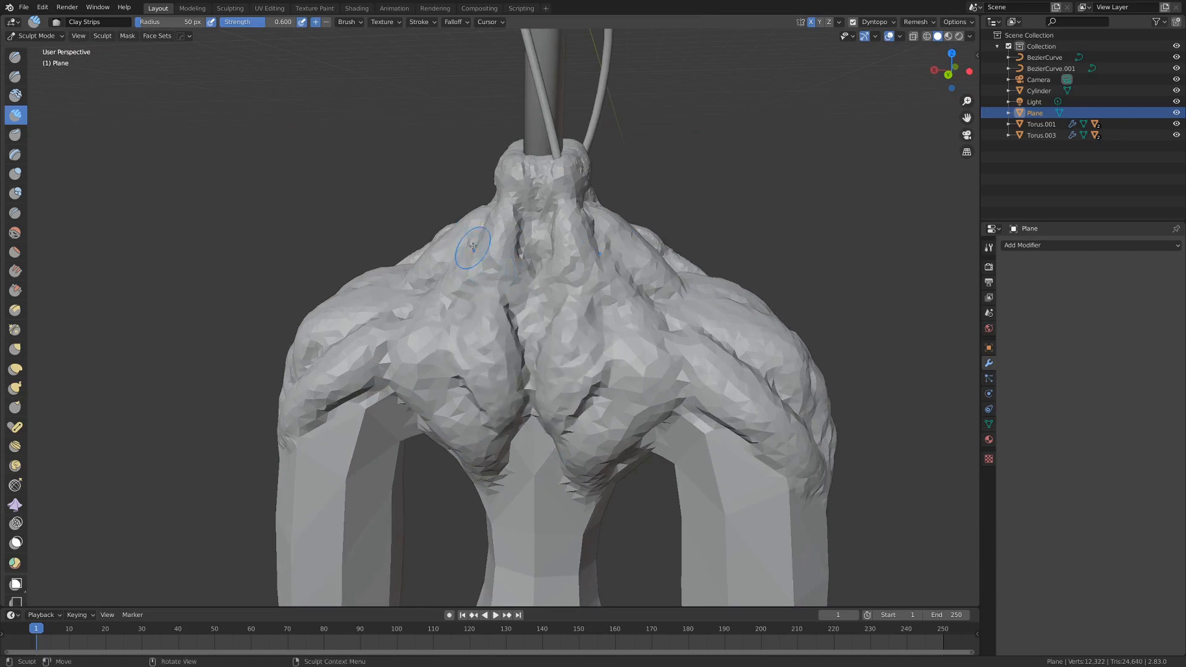
scroll(474, 247, "down", 4)
mouse_move(473, 247)
middle_mouse_down()
mouse_move(444, 252)
mouse_move(494, 265)
middle_mouse_up()
- Fill the channel between the shoulder blades and sculpt a bumpy spine ridge down to the pelvis
scroll(519, 275, "up", 2)
middle_click_drag(568, 284, 471, 331)
scroll(542, 289, "up", 2)
middle_click_drag(535, 348, 441, 365)
scroll(441, 365, "up", 5)
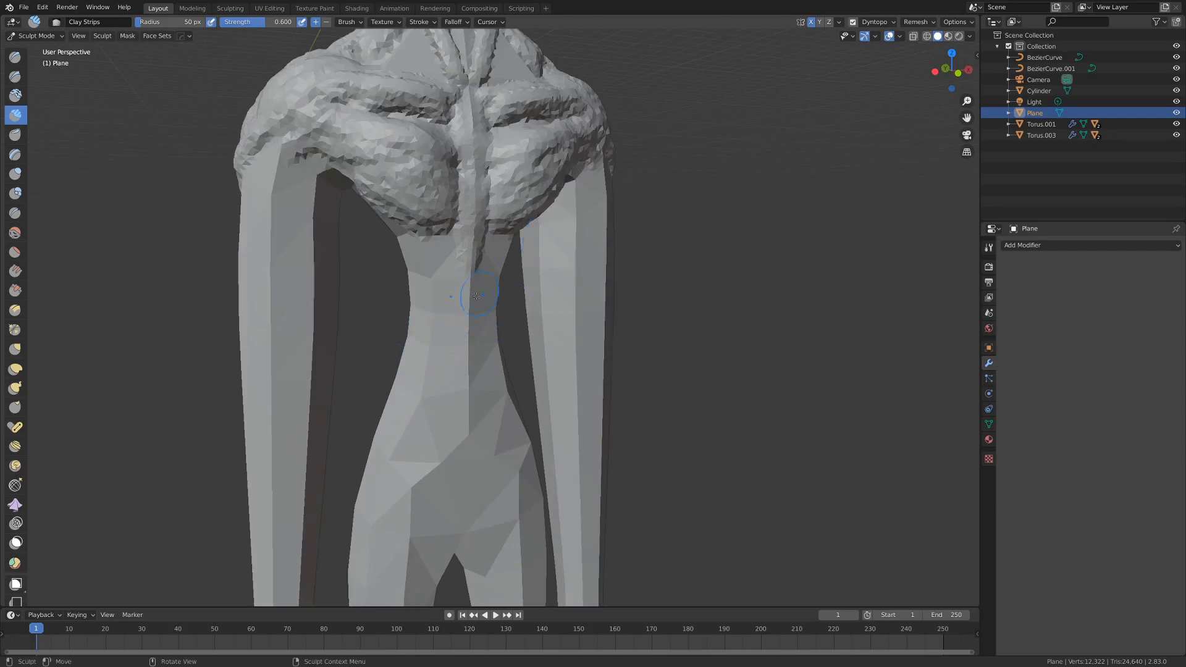
mouse_move(476, 296)
middle_mouse_down()
mouse_move(559, 328)
mouse_move(503, 294)
mouse_move(685, 192)
middle_mouse_up()
scroll(503, 294, "up", 5)
scroll(504, 294, "down", 4)
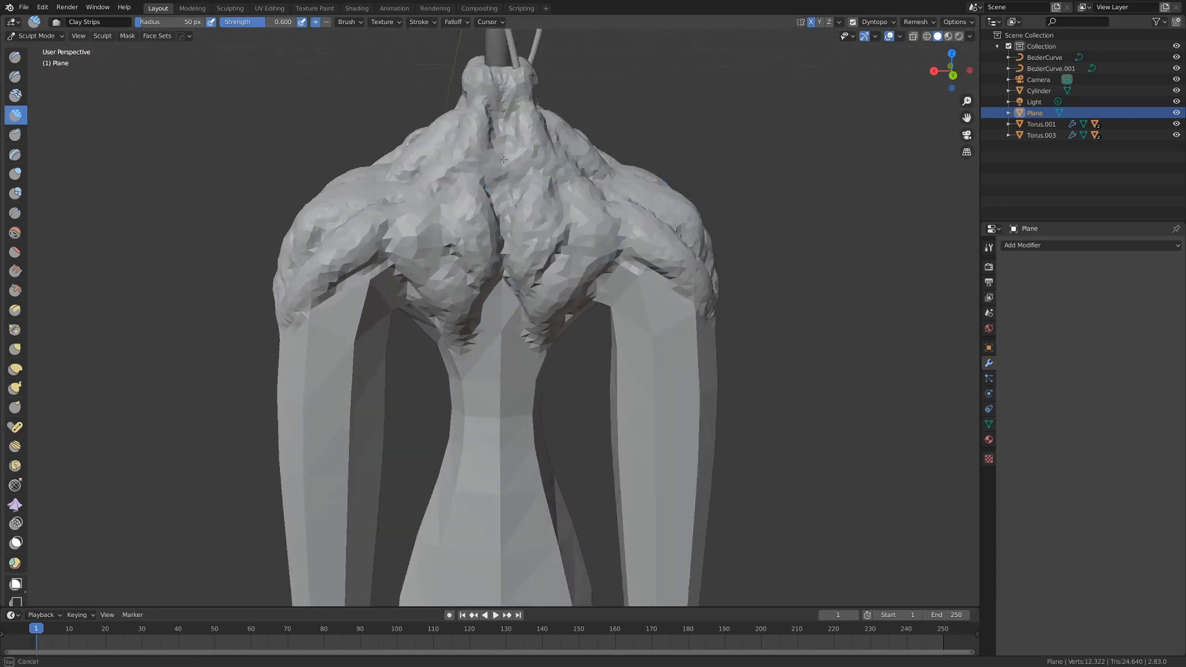
left_click_drag(512, 193, 509, 234)
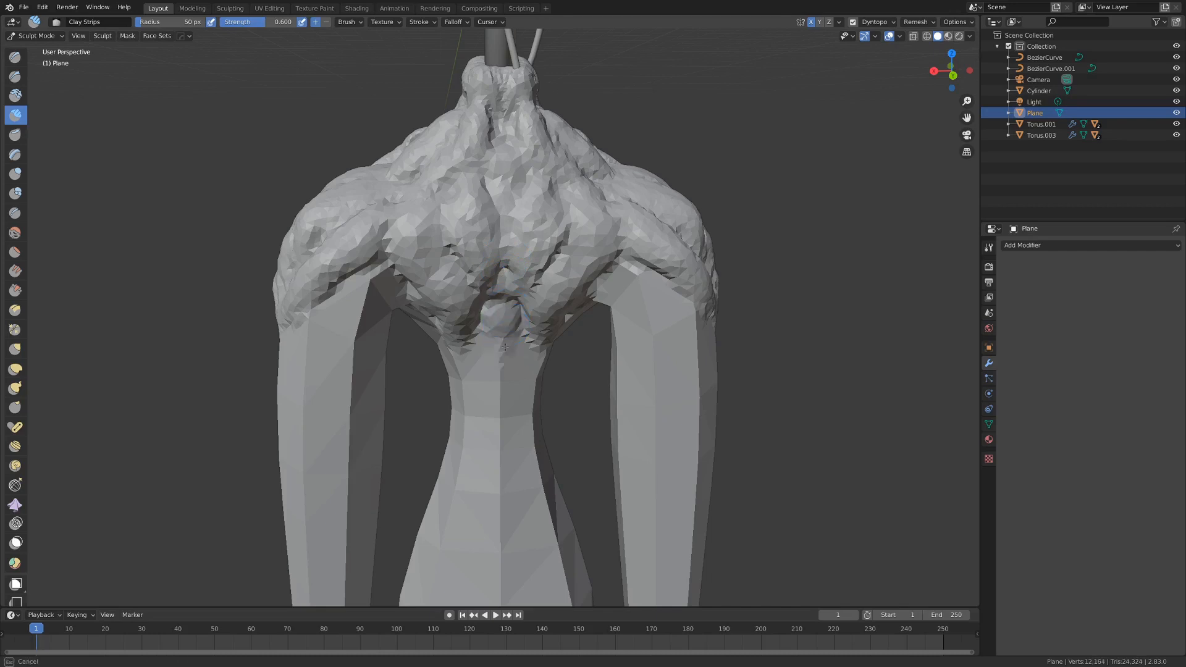
middle_click_drag(525, 508, 510, 412, "shift")
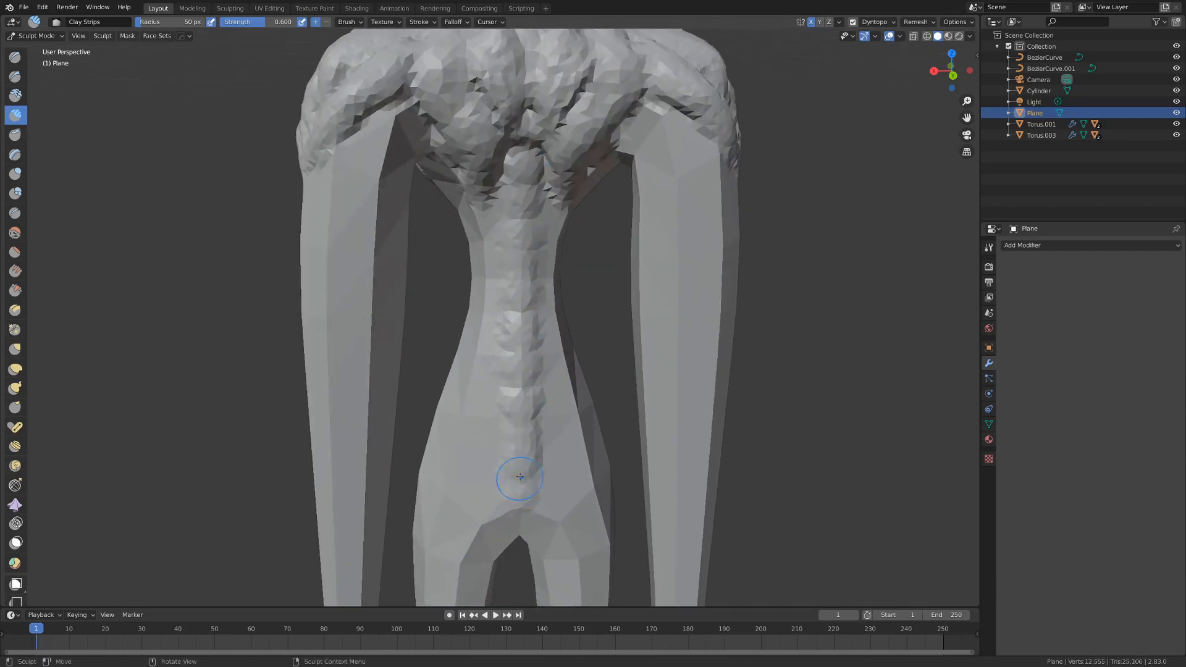
- Set the Clay Strips strength to 1.000 and sculpt a thick rib roll below each chest muscle, wrapping around the sides
mouse_move(511, 359)
middle_mouse_down()
mouse_move(611, 361)
mouse_move(581, 341)
mouse_move(608, 333)
mouse_move(603, 312)
mouse_move(550, 313)
mouse_move(344, 186)
middle_mouse_up()
left_click_drag(249, 21, 255, 21)
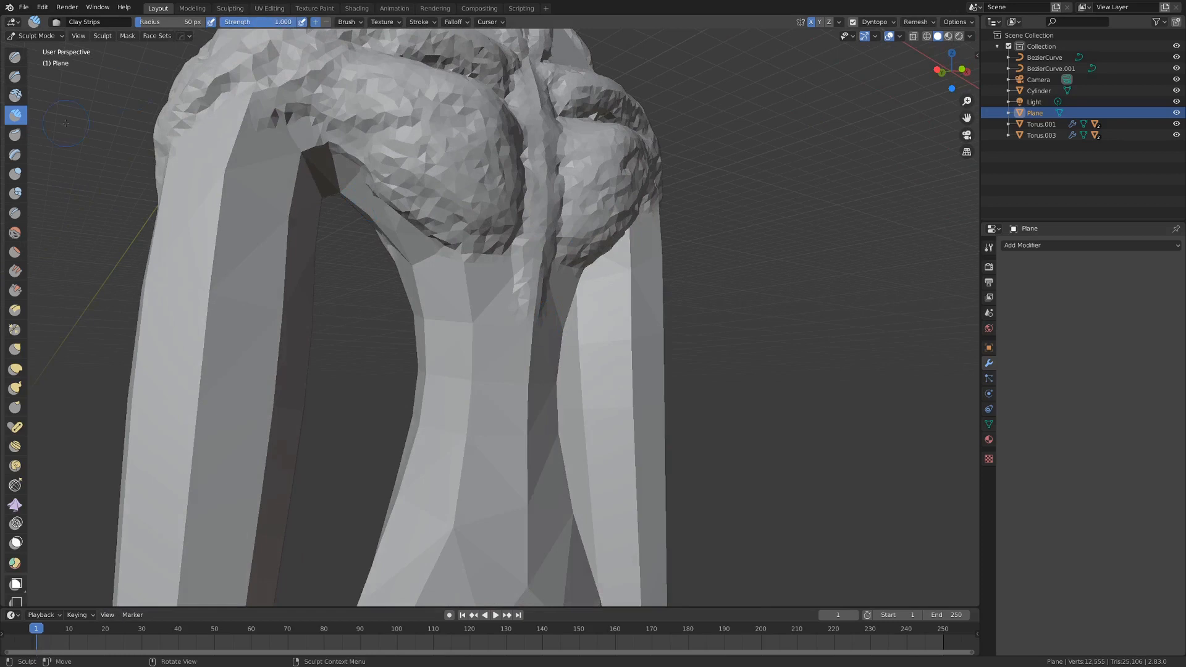
scroll(474, 311, "up", 2)
middle_click_drag(476, 313, 491, 314)
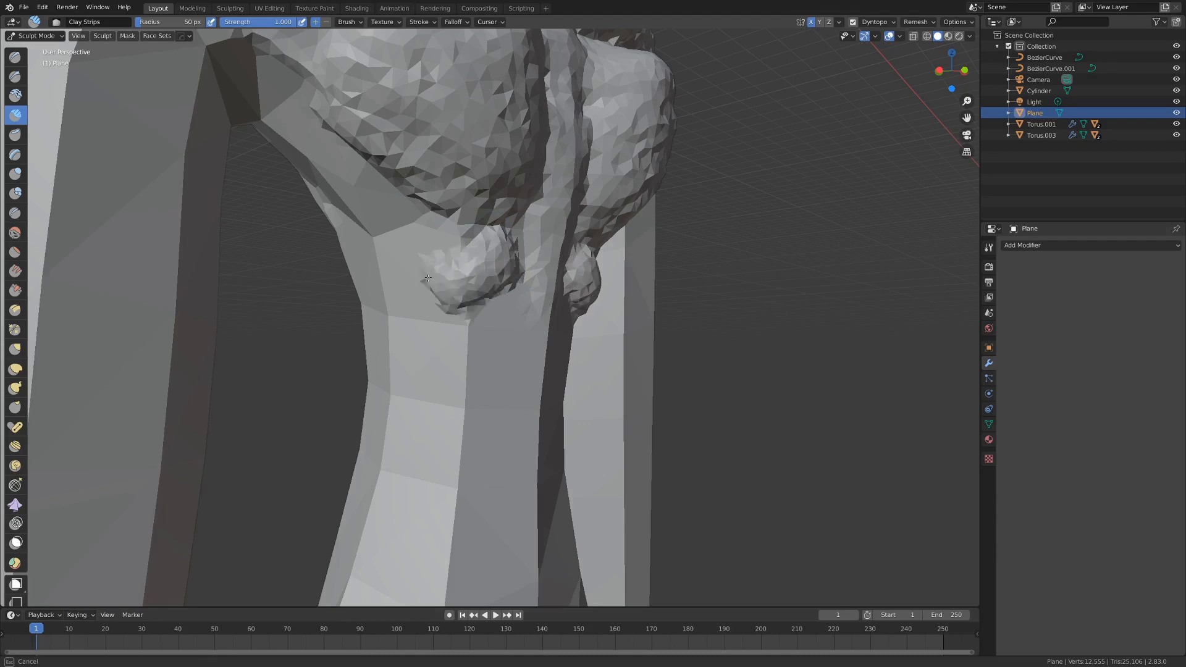
left_click_drag(429, 283, 432, 283)
mouse_move(432, 283)
middle_mouse_down()
mouse_move(492, 260)
mouse_move(524, 272)
mouse_move(444, 252)
mouse_move(438, 265)
mouse_move(404, 271)
middle_mouse_up()
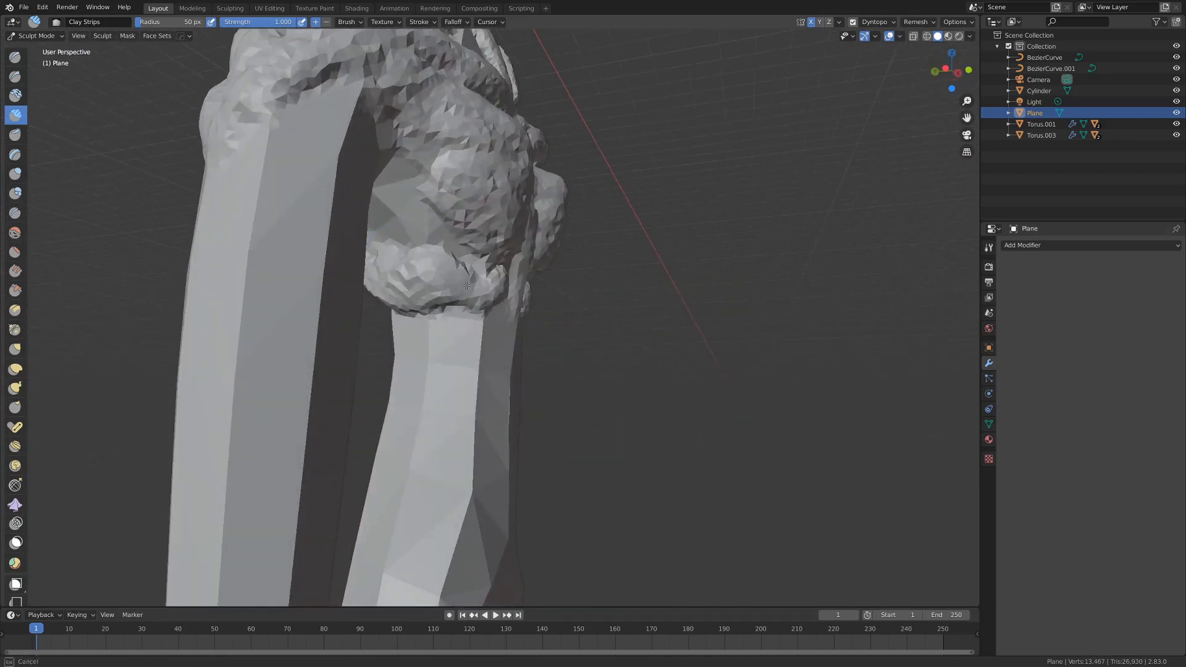
left_click_drag(490, 280, 475, 283)
- Sculpt a second rib roll beneath the first, running from the front of the waist around to the back
scroll(475, 283, "down", 5)
mouse_move(476, 283)
middle_mouse_down()
mouse_move(386, 294)
mouse_move(468, 275)
mouse_move(416, 354)
mouse_move(507, 307)
middle_mouse_up()
scroll(468, 278, "up", 5)
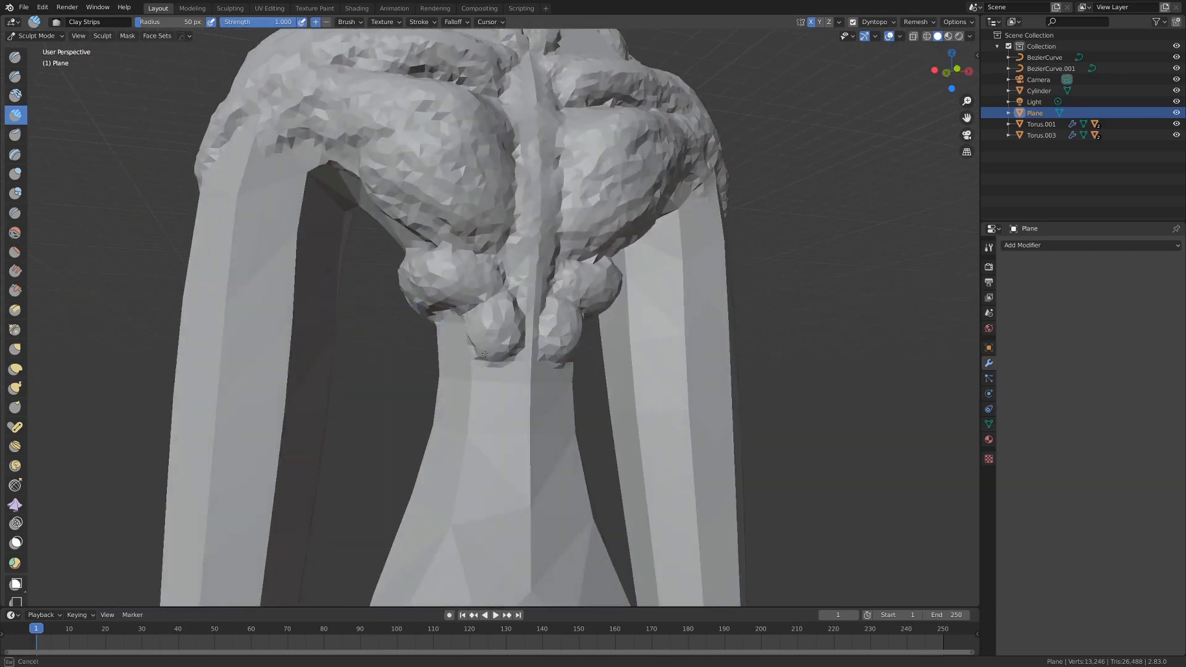
middle_click_drag(485, 354, 410, 313)
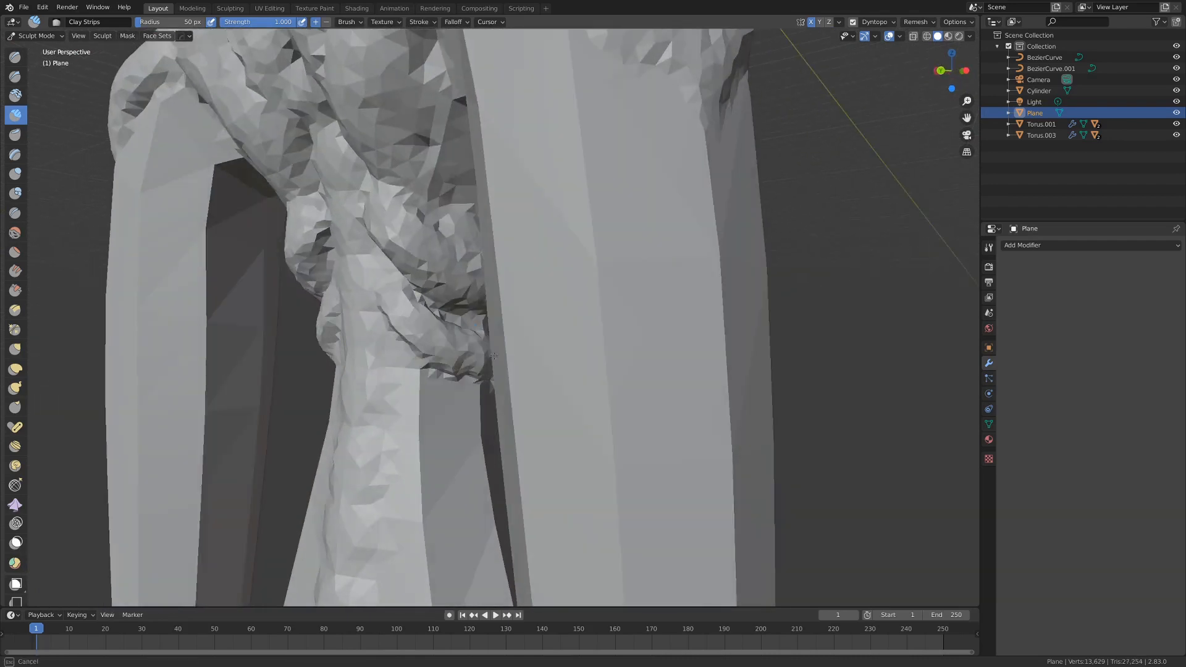
mouse_move(494, 356)
middle_mouse_down()
mouse_move(345, 317)
mouse_move(393, 391)
middle_mouse_up()
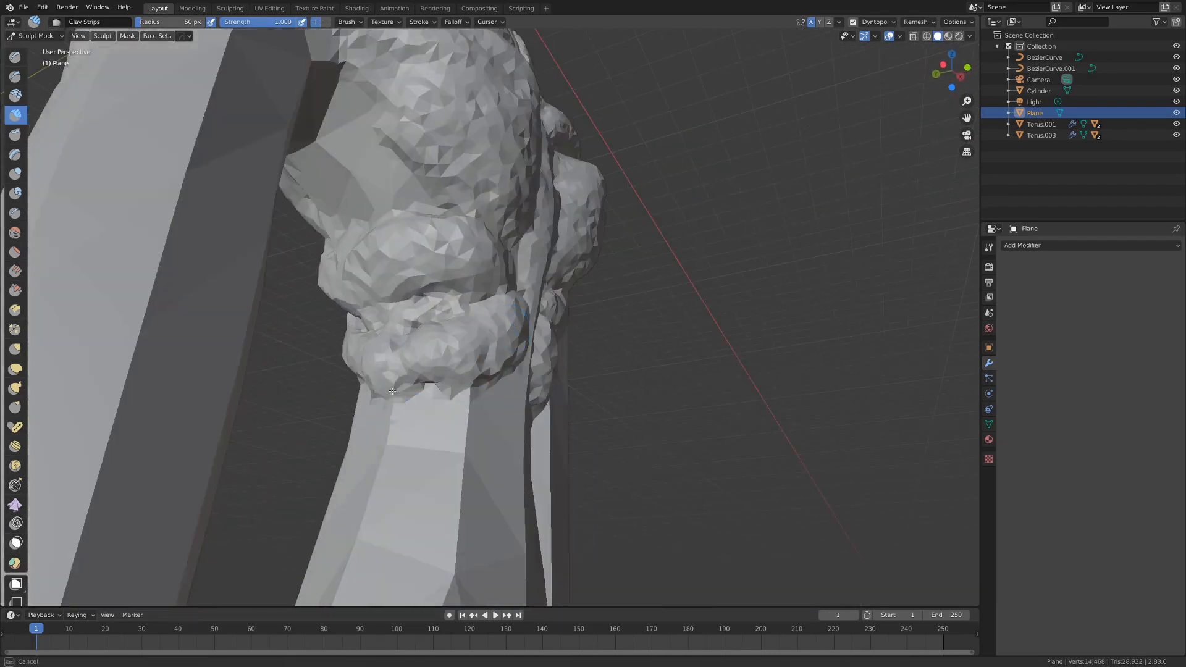
middle_click_drag(490, 363, 449, 367)
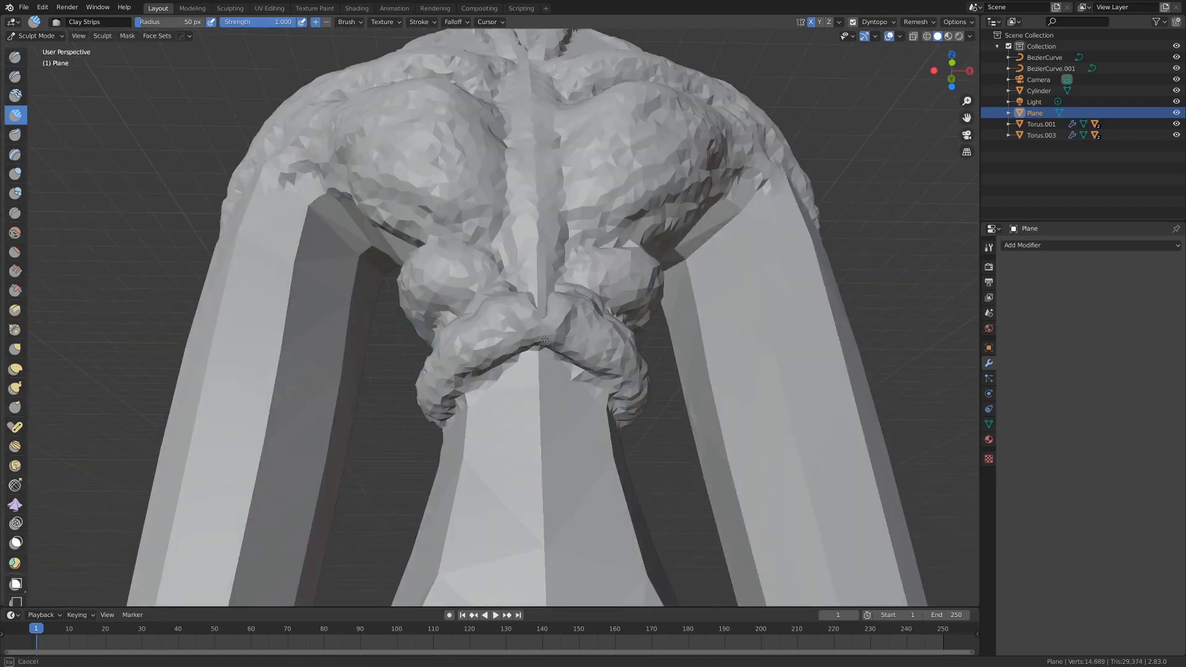
- Build up the middle of the lower rib roll just below the end of the sternum
middle_click_drag(546, 324, 498, 359)
mouse_move(494, 304)
middle_mouse_down()
mouse_move(539, 318)
mouse_move(605, 310)
mouse_move(544, 313)
middle_mouse_up()
scroll(540, 317, "down", 3)
scroll(538, 315, "up", 4)
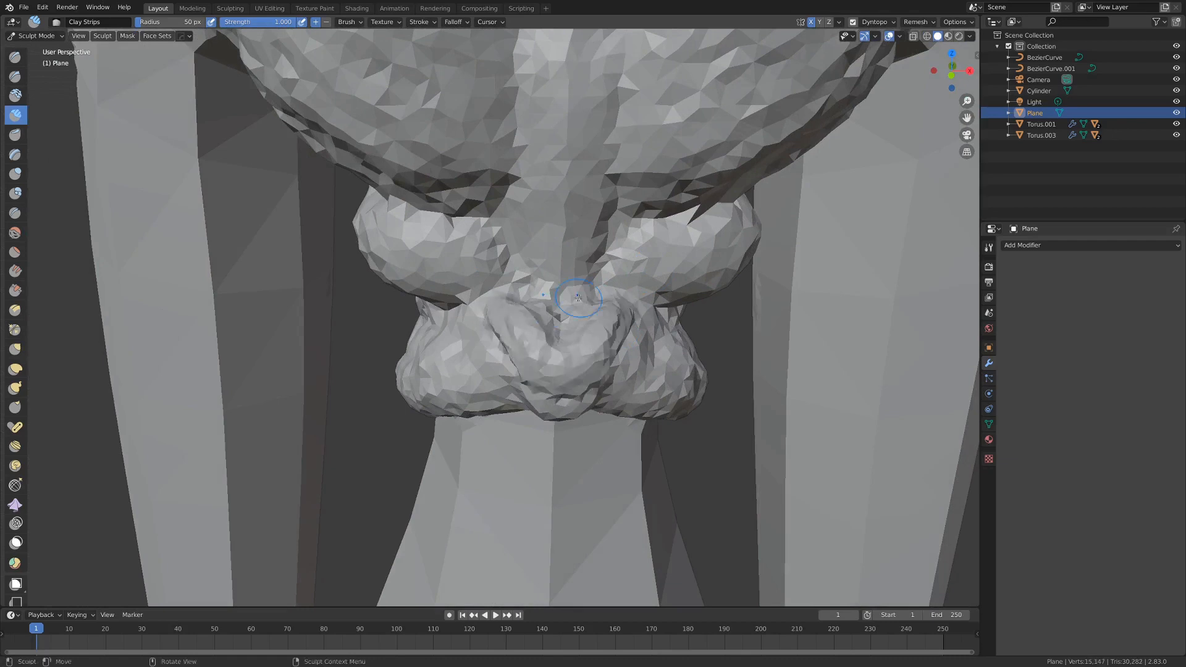
middle_click_drag(577, 297, 611, 272)
- Smooth the front of the lower rib roll and its sides with the Smooth brush at strength 0.700
left_click(15, 232)
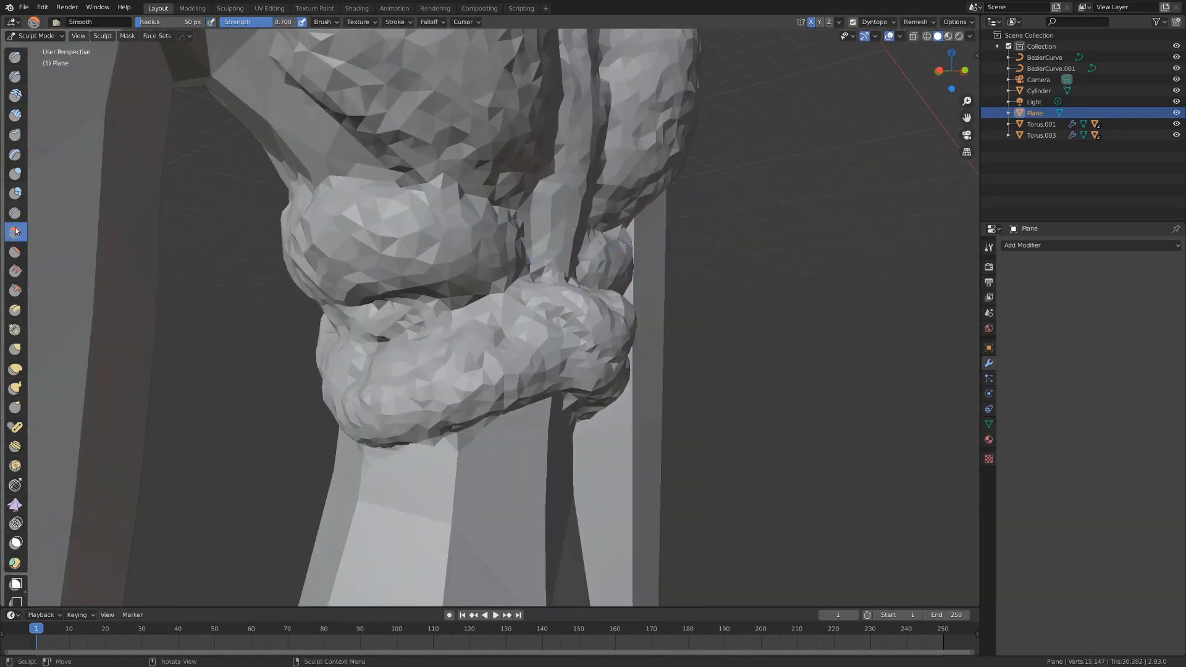
middle_click_drag(587, 374, 511, 334)
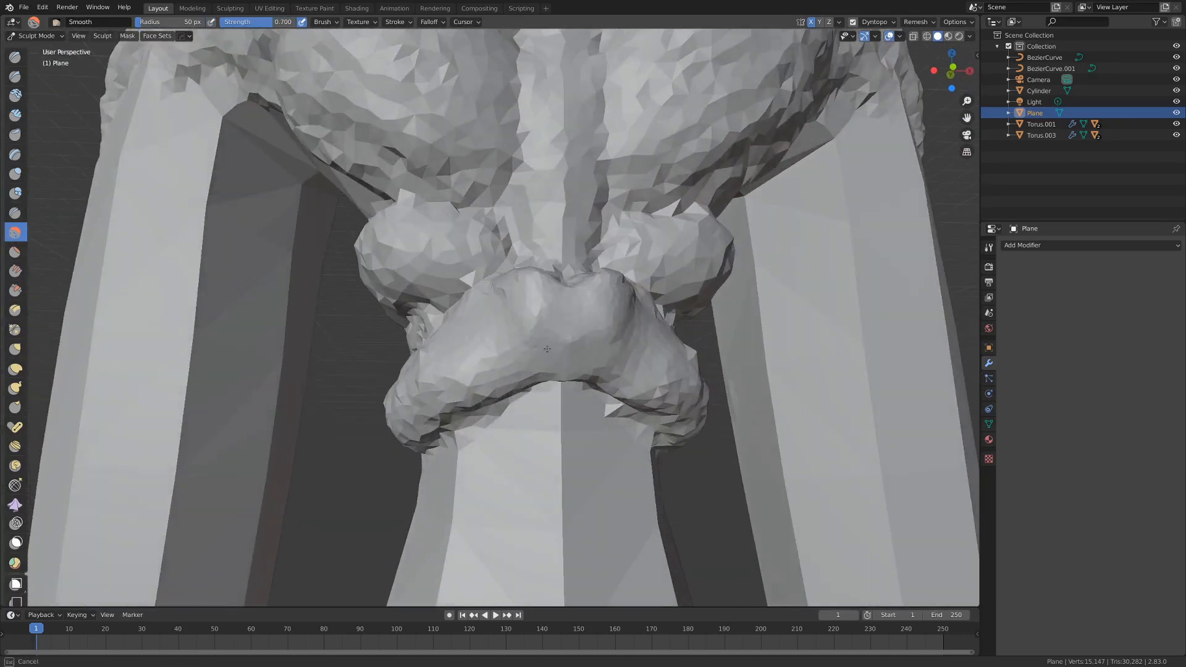
left_click_drag(500, 301, 510, 300)
middle_click_drag(514, 299, 520, 331)
left_click_drag(520, 321, 530, 333)
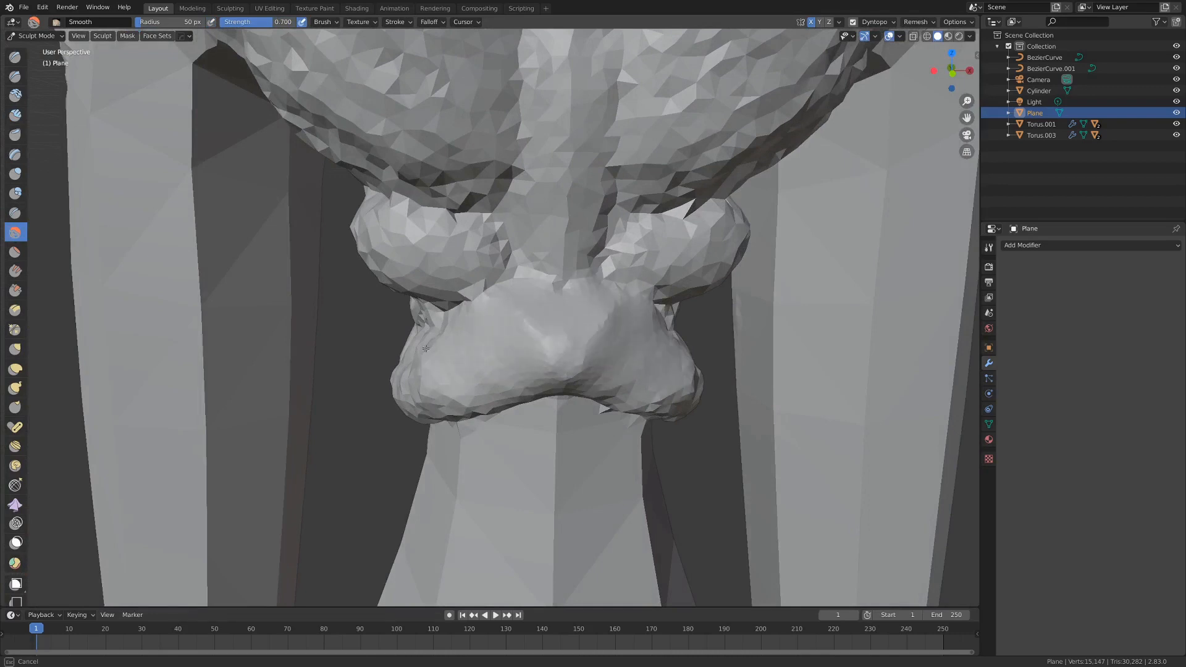
left_click_drag(426, 348, 427, 346)
scroll(427, 347, "down", 6)
mouse_move(427, 347)
middle_mouse_down()
mouse_move(534, 347)
mouse_move(439, 334)
mouse_move(461, 334)
middle_mouse_up()
scroll(518, 344, "down", 3)
scroll(464, 335, "up", 5)
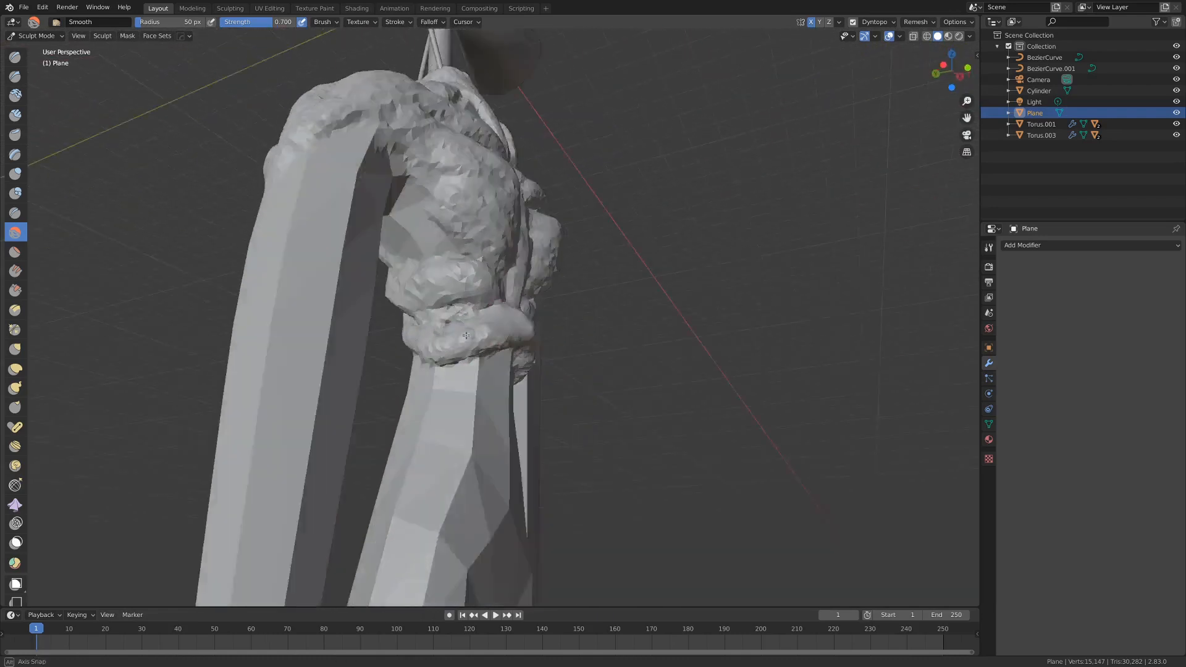
left_click_drag(466, 335, 467, 335)
scroll(494, 336, "up", 3)
middle_click_drag(466, 336, 429, 344)
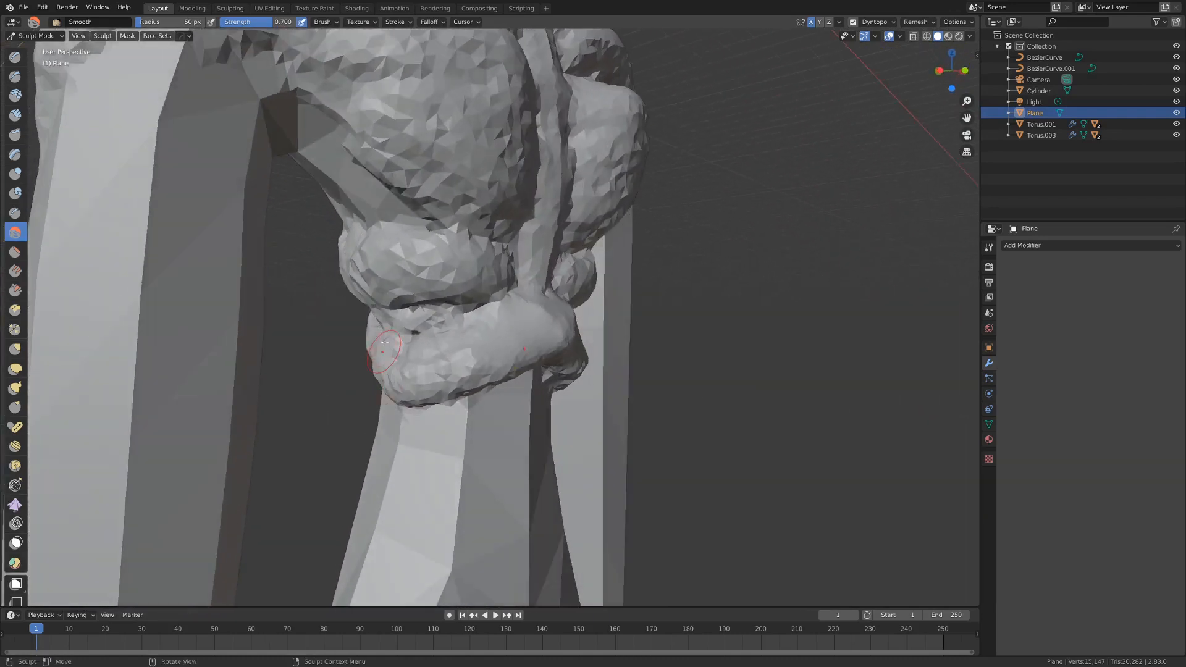
middle_click_drag(398, 304, 155, 275)
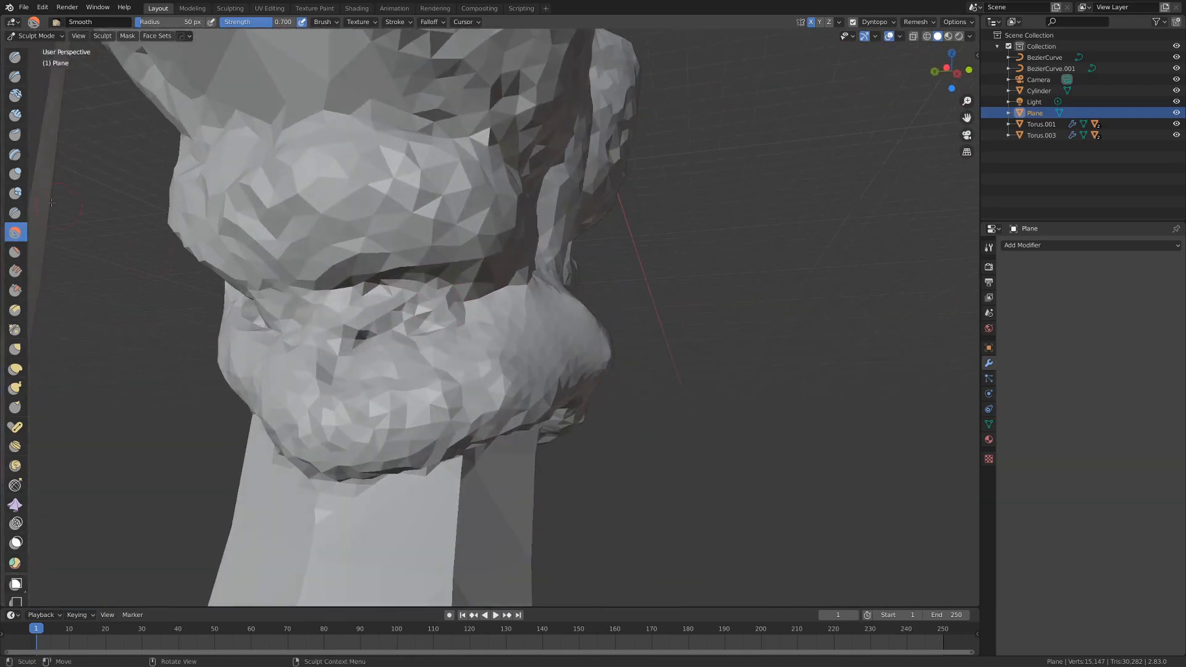
- Fill the gap between the two rib rolls with thin Clay Strips ridges carried around the sides toward the back
left_click(15, 114)
mouse_move(270, 312)
left_mouse_down()
mouse_move(346, 305)
mouse_move(263, 311)
left_mouse_up()
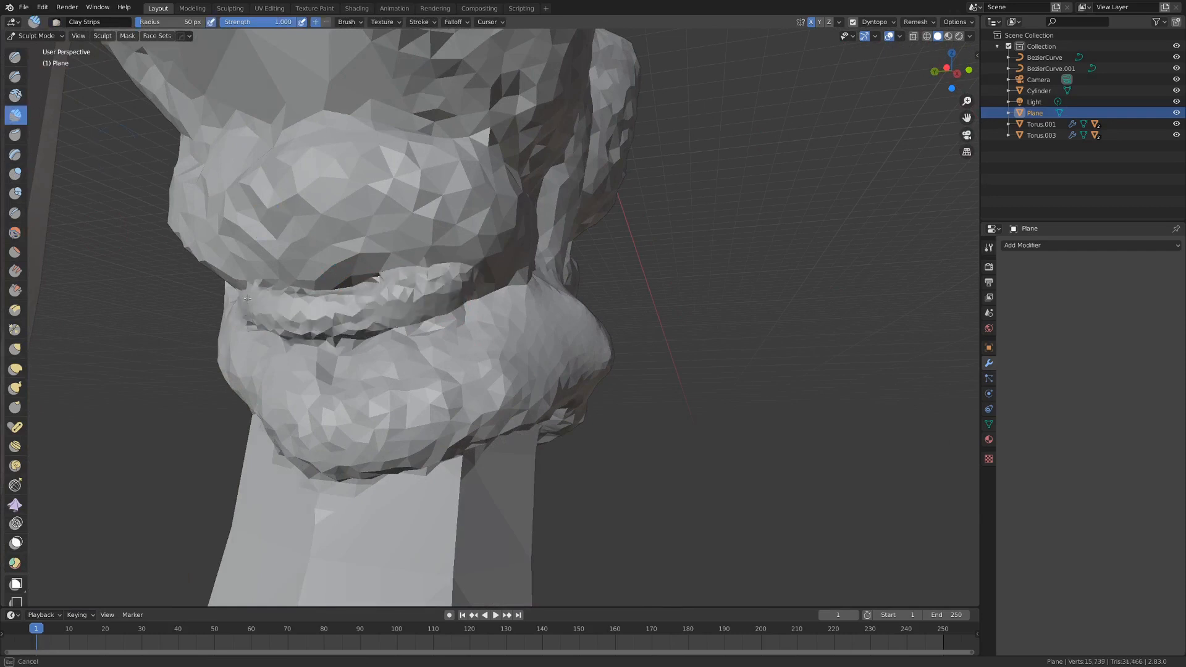
left_click_drag(451, 319, 446, 312)
mouse_move(446, 312)
middle_mouse_down()
mouse_move(415, 196)
mouse_move(512, 213)
middle_mouse_up()
left_click_drag(580, 411, 608, 454)
mouse_move(556, 396)
middle_mouse_down()
mouse_move(538, 370)
mouse_move(376, 343)
mouse_move(525, 327)
middle_mouse_up()
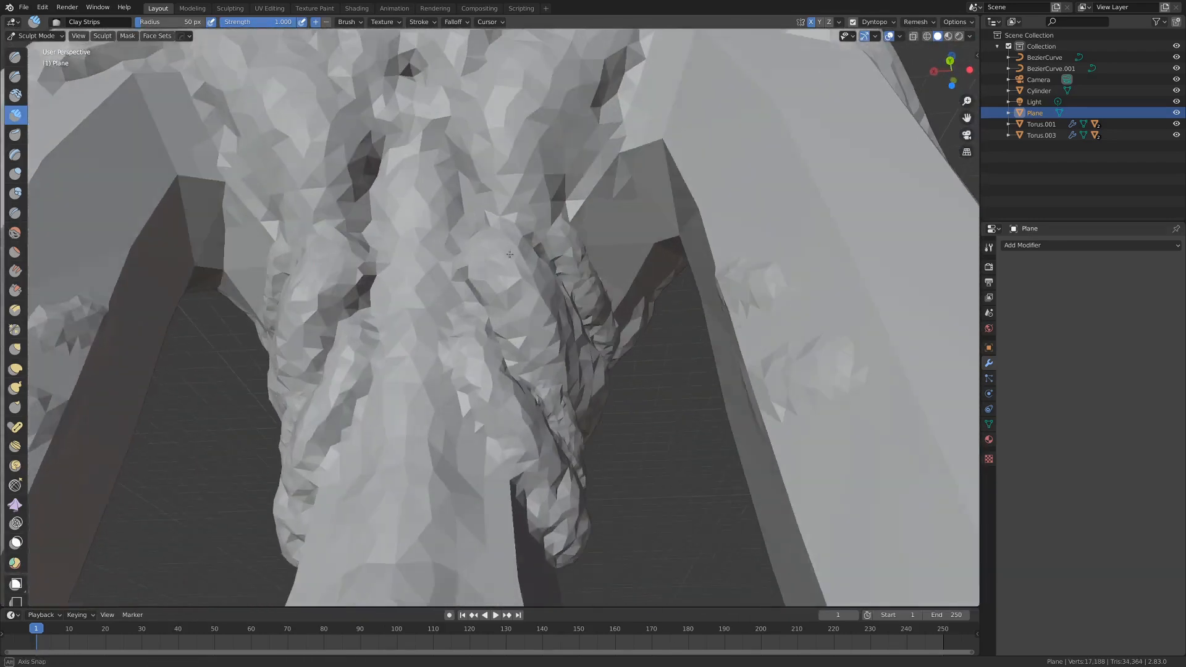
- Add clay to the flanks between the armpits, the shoulder blades and the rib rolls
mouse_move(628, 207)
left_mouse_down()
mouse_move(638, 250)
mouse_move(641, 210)
left_mouse_up()
scroll(642, 216, "down", 6)
mouse_move(637, 247)
middle_mouse_down()
mouse_move(407, 271)
mouse_move(446, 358)
mouse_move(525, 355)
middle_mouse_up()
scroll(432, 321, "up", 3)
scroll(432, 334, "up", 3)
left_click_drag(549, 364, 602, 386)
scroll(593, 383, "down", 3)
middle_click_drag(587, 383, 531, 371)
- Fill the hollows between the neck cords and the collarbones with clay, leaving a recessed pit above each collarbone
scroll(525, 371, "down", 3)
middle_click_drag(525, 370, 769, 395)
scroll(611, 357, "up", 3)
middle_click_drag(609, 357, 834, 346)
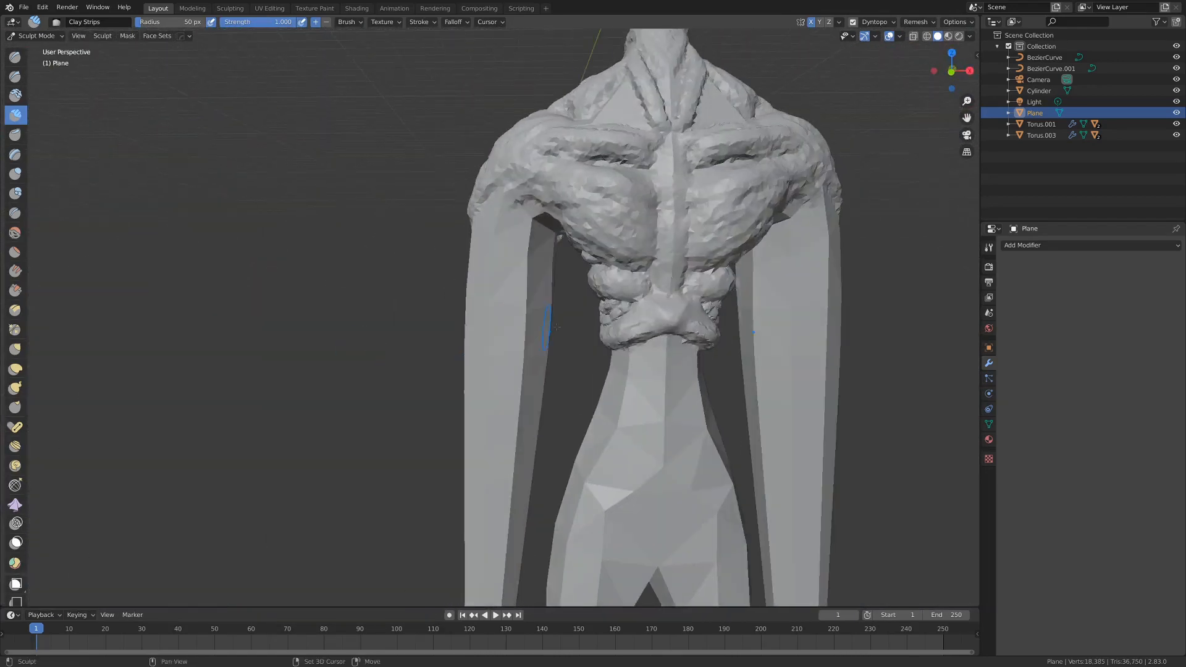
middle_click_drag(542, 331, 383, 531, "shift")
scroll(521, 350, "up", 2)
scroll(518, 347, "up", 1)
middle_click_drag(568, 315, 434, 334)
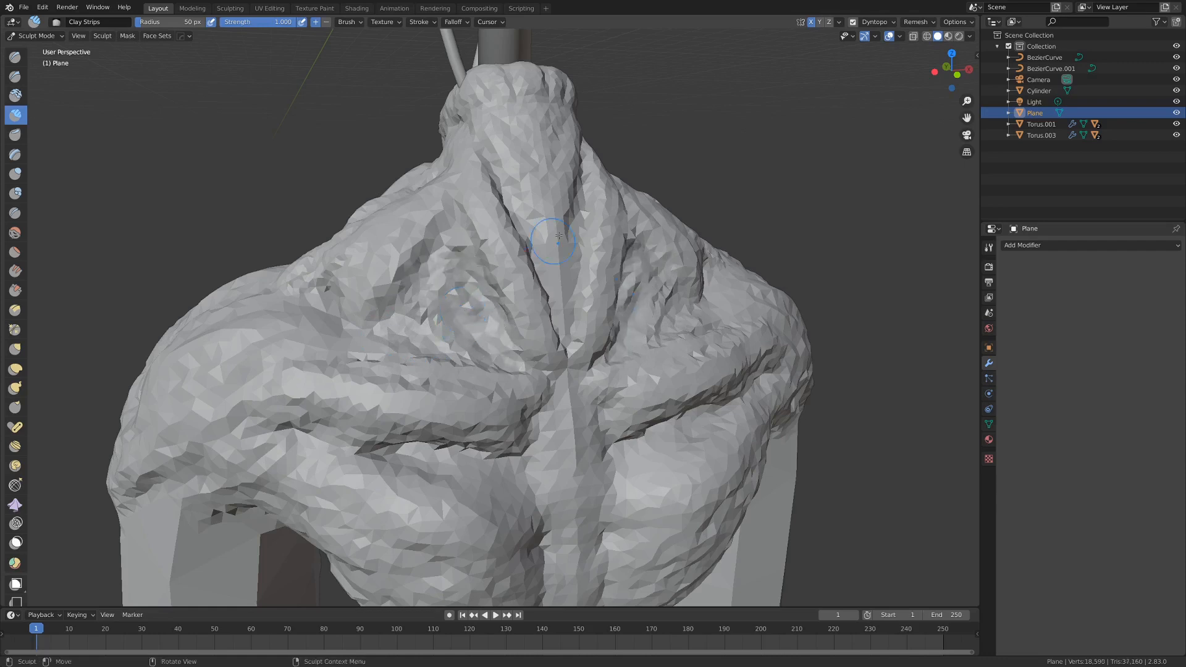
mouse_move(559, 236)
middle_mouse_down()
mouse_move(655, 266)
mouse_move(410, 299)
middle_mouse_up()
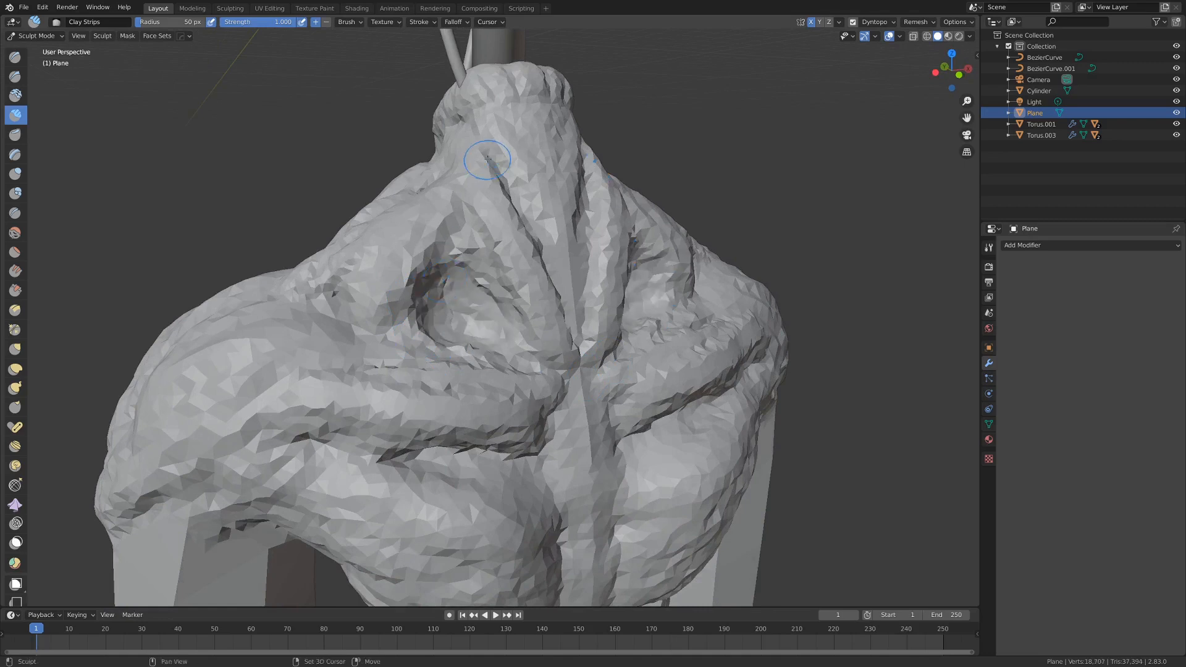
- Add clay inside the neck rim so that it closes around the base of the pole
middle_click_drag(488, 160, 481, 363, "shift")
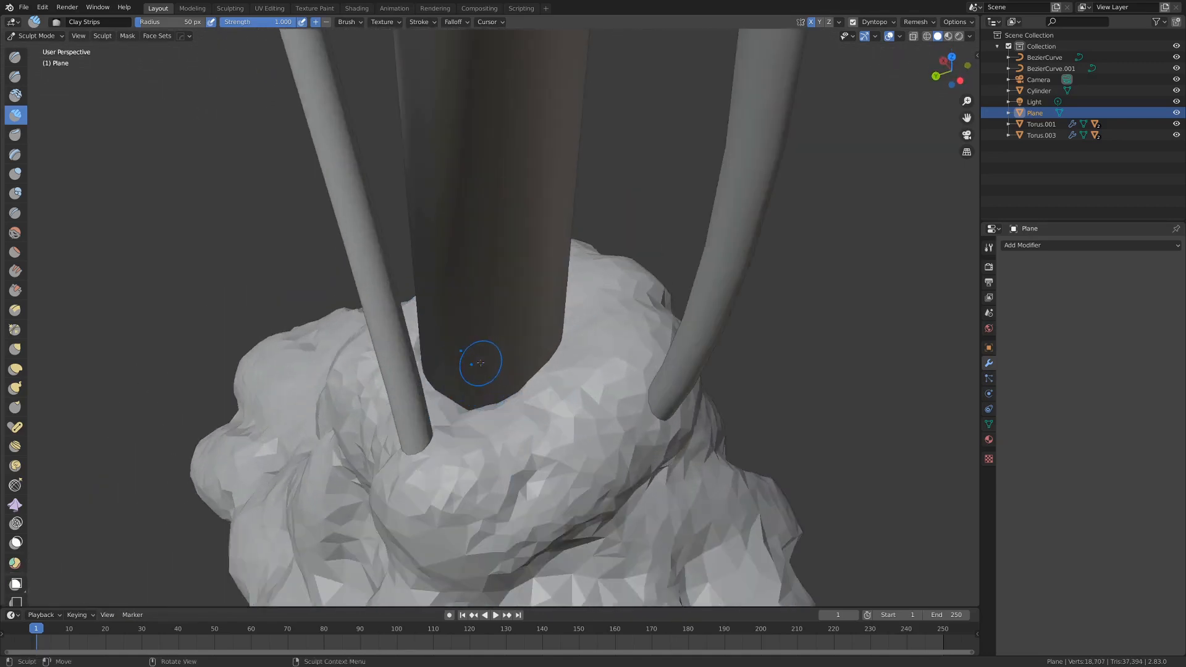
left_click_drag(448, 402, 527, 370)
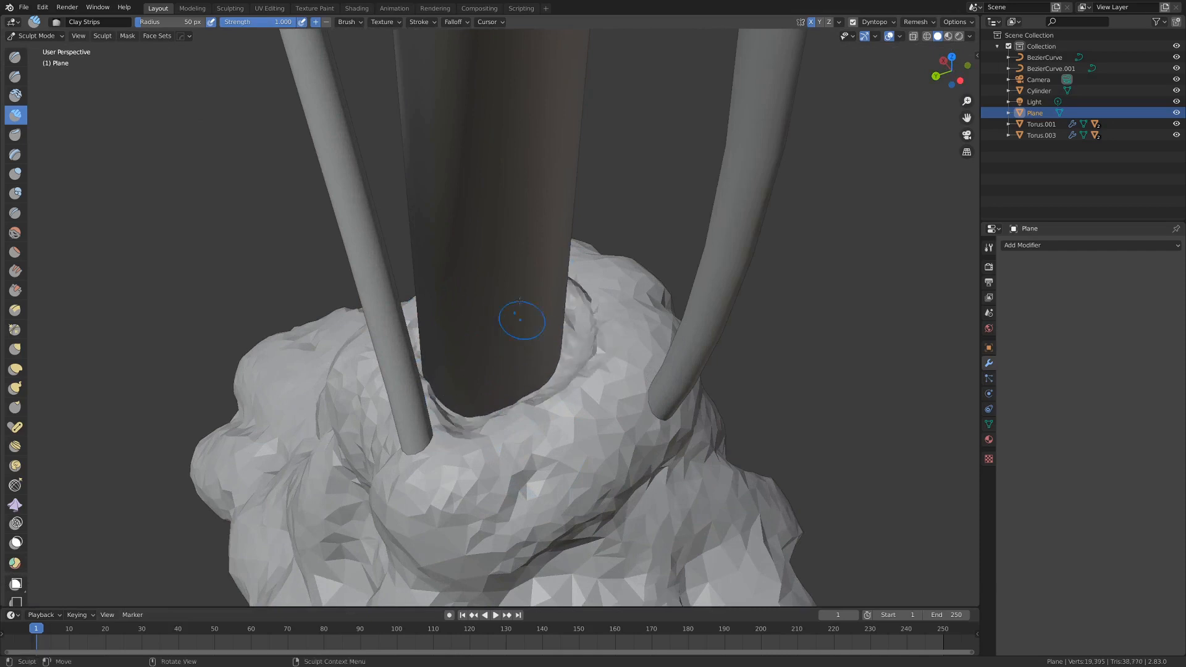
scroll(520, 302, "down", 9)
middle_click_drag(520, 302, 358, 290)
scroll(519, 296, "up", 2)
mouse_move(470, 426)
middle_mouse_down("shift")
mouse_move(519, 296)
mouse_move(495, 347)
middle_mouse_up("shift")
mouse_move(506, 371)
left_mouse_down()
mouse_move(520, 267)
mouse_move(510, 260)
left_mouse_up()
- Lay long strips of clay along the backs of the arms up to the shoulders
scroll(519, 306, "down", 5)
mouse_move(543, 305)
middle_mouse_down()
mouse_move(654, 304)
mouse_move(531, 309)
middle_mouse_up()
scroll(624, 303, "down", 4)
scroll(531, 309, "up", 4)
middle_click_drag(345, 322, 495, 349)
scroll(495, 349, "up", 2)
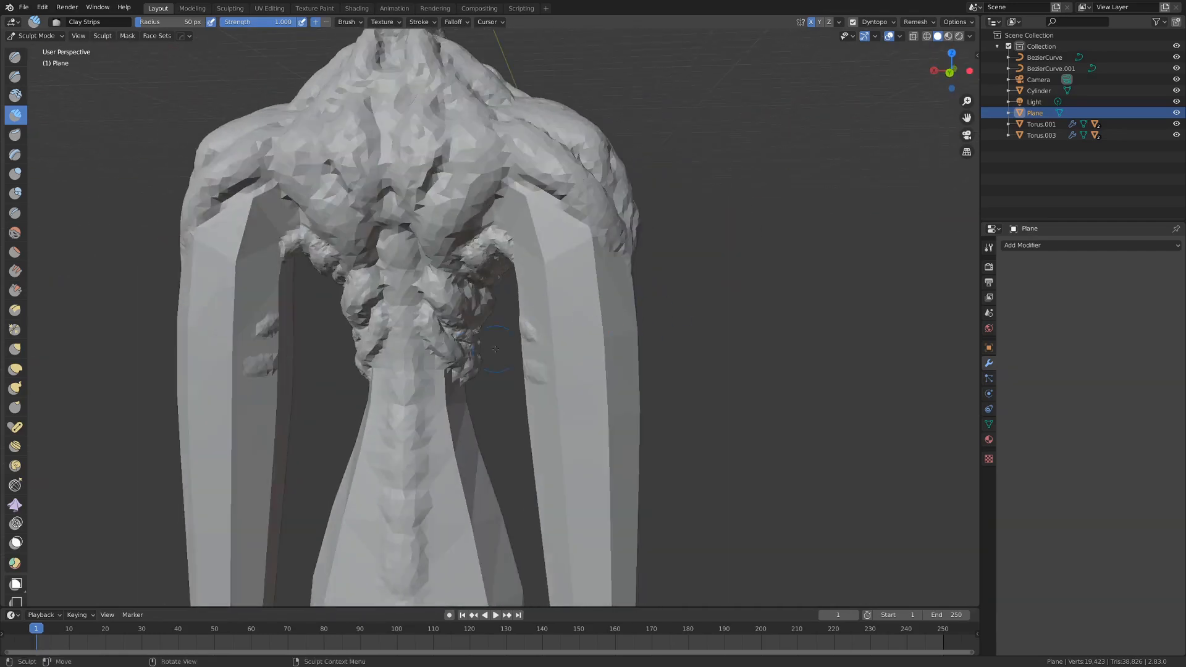
scroll(551, 436, "down", 3)
left_click_drag(549, 488, 532, 302)
- Cover the outer sides of the arms with long vertical muscle strips
middle_click_drag(522, 313, 343, 321)
mouse_move(445, 523)
left_mouse_down()
mouse_move(457, 524)
mouse_move(468, 292)
mouse_move(492, 311)
left_mouse_up()
scroll(494, 315, "down", 5)
middle_click_drag(495, 323, 601, 344)
scroll(556, 364, "up", 5)
mouse_move(534, 374)
middle_mouse_down()
mouse_move(593, 399)
mouse_move(611, 432)
mouse_move(602, 522)
middle_mouse_up()
left_click_drag(609, 530, 593, 433)
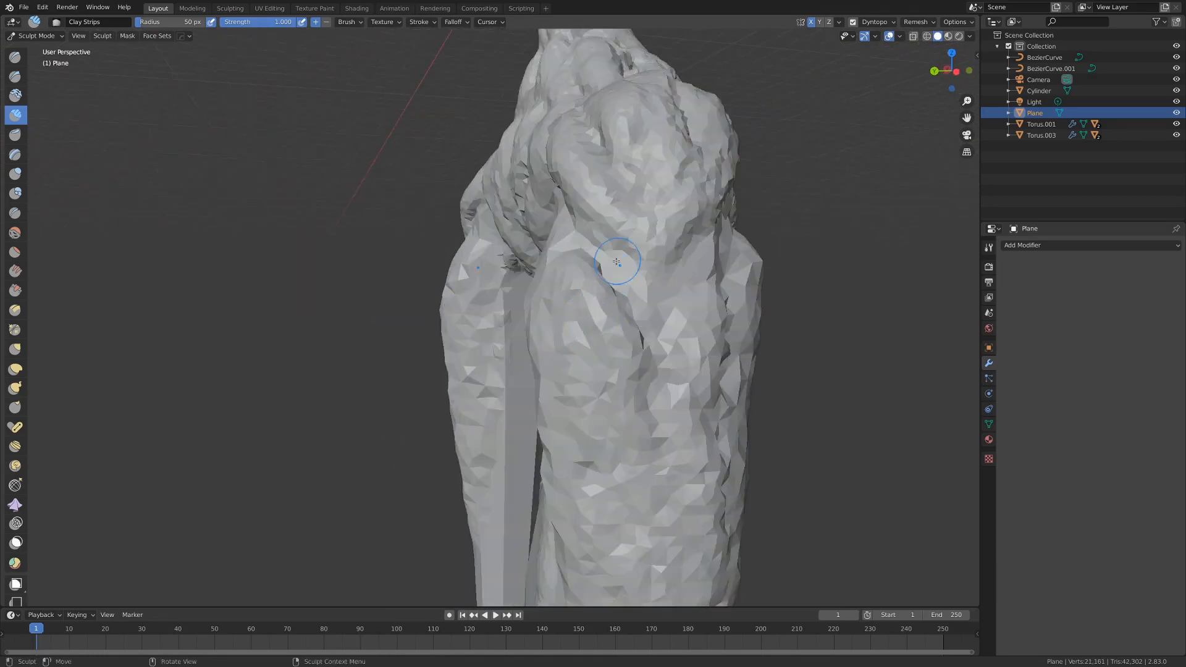
- Build up the tops of the upper arms and blend them into the shoulder muscles
left_click_drag(583, 264, 589, 253)
middle_click_drag(642, 307, 575, 321)
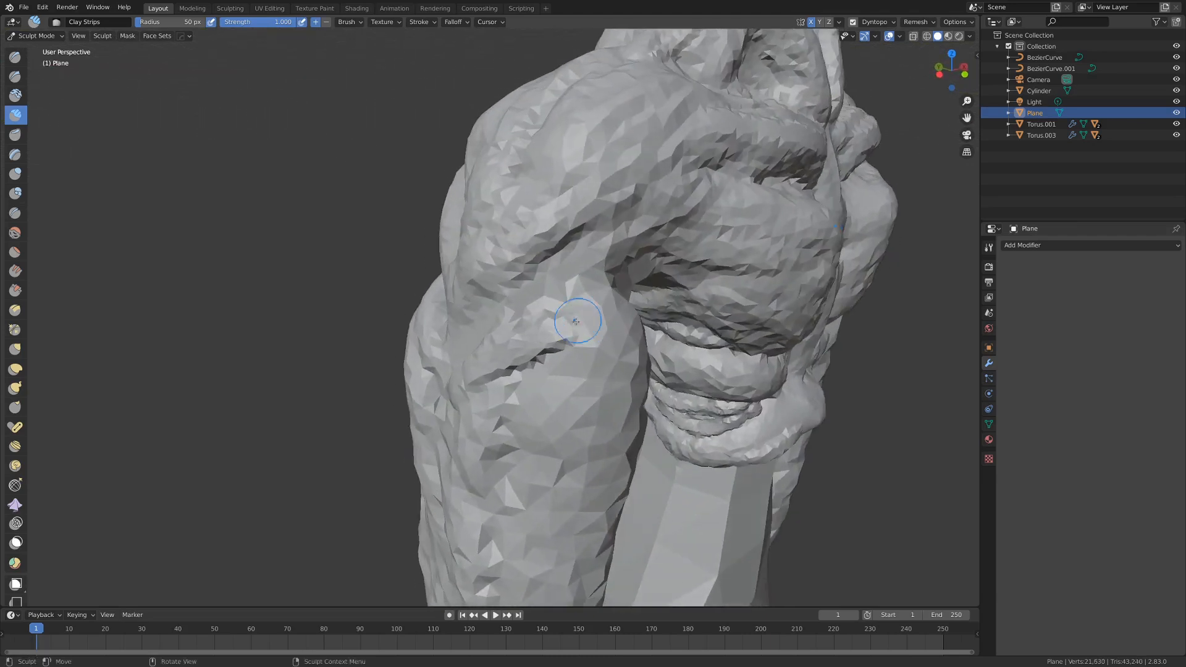
left_click_drag(480, 375, 608, 292)
middle_click_drag(608, 293, 515, 323)
mouse_move(516, 323)
left_mouse_down()
mouse_move(491, 312)
mouse_move(509, 292)
mouse_move(539, 304)
left_mouse_up()
- Carry clay from the front of the upper arms across the armpits to the outer edges of the chest
middle_click_drag(540, 303, 474, 271)
mouse_move(424, 280)
left_mouse_down()
mouse_move(432, 252)
mouse_move(489, 237)
left_mouse_up()
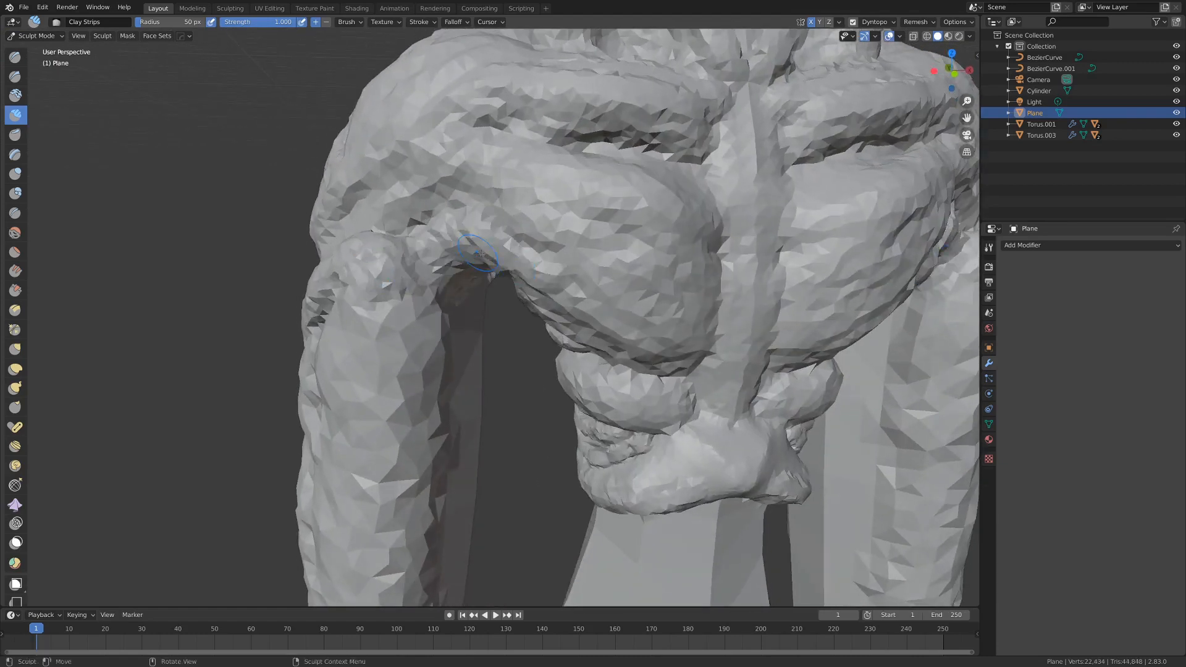
middle_click_drag(489, 237, 441, 173)
left_click_drag(441, 173, 491, 148)
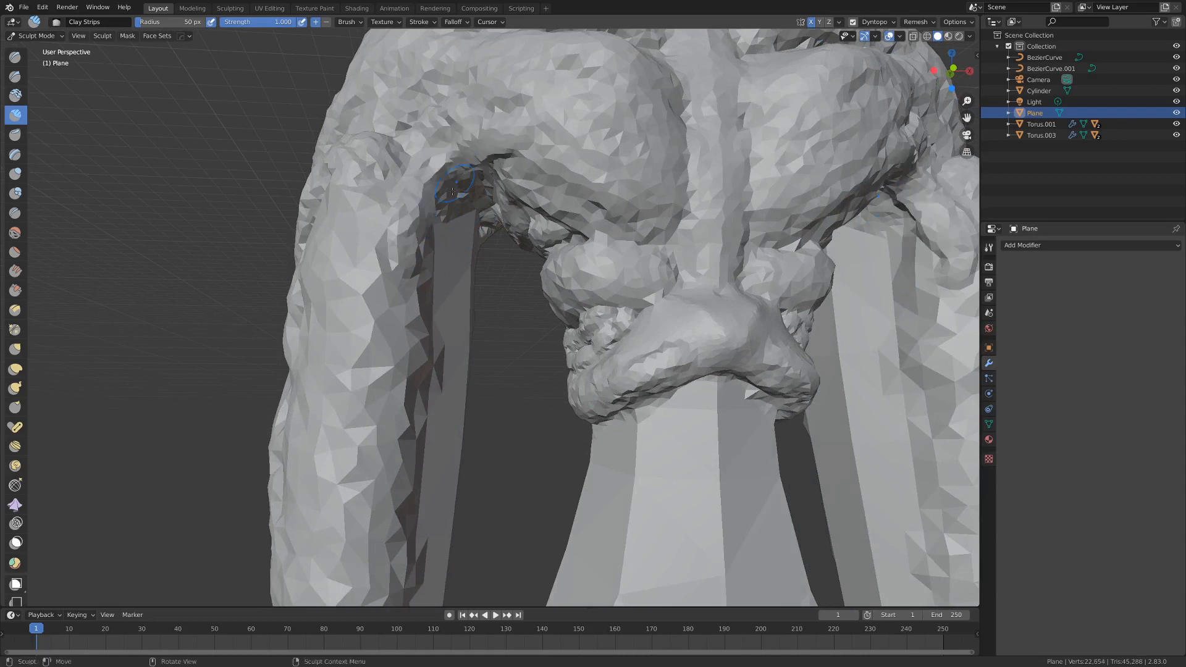
- Fill the inner armpits with clay and build up the backs of the upper arms where they meet the shoulders
left_click_drag(409, 205, 516, 154)
left_click_drag(417, 182, 534, 153)
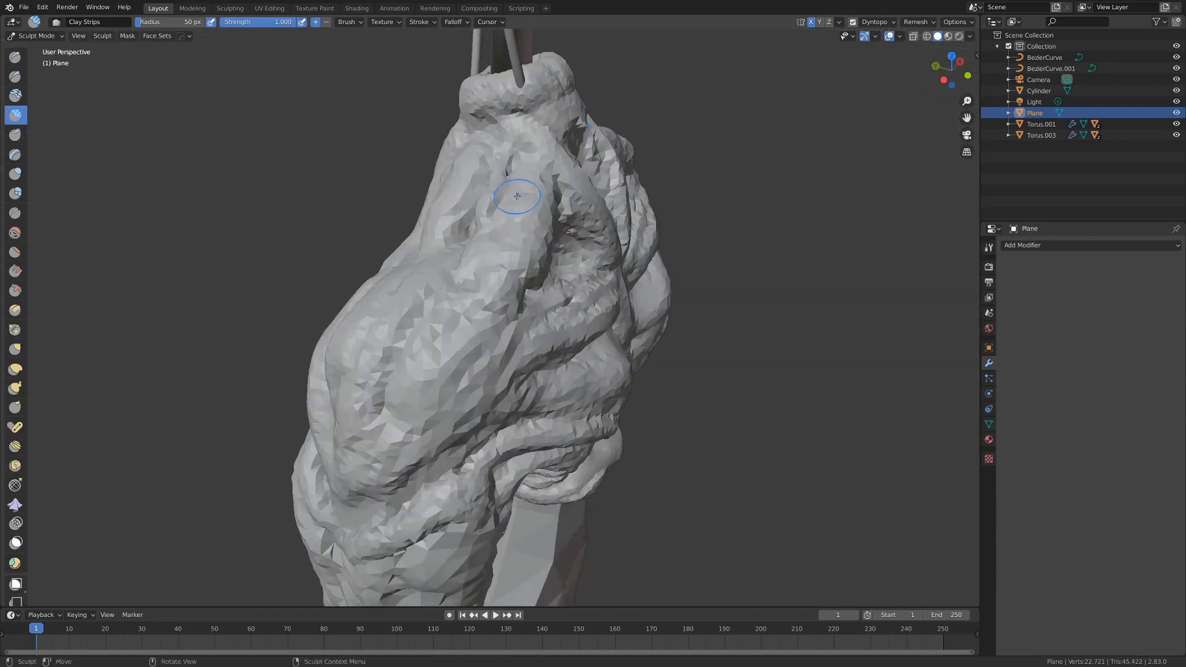
middle_click_drag(517, 196, 567, 211)
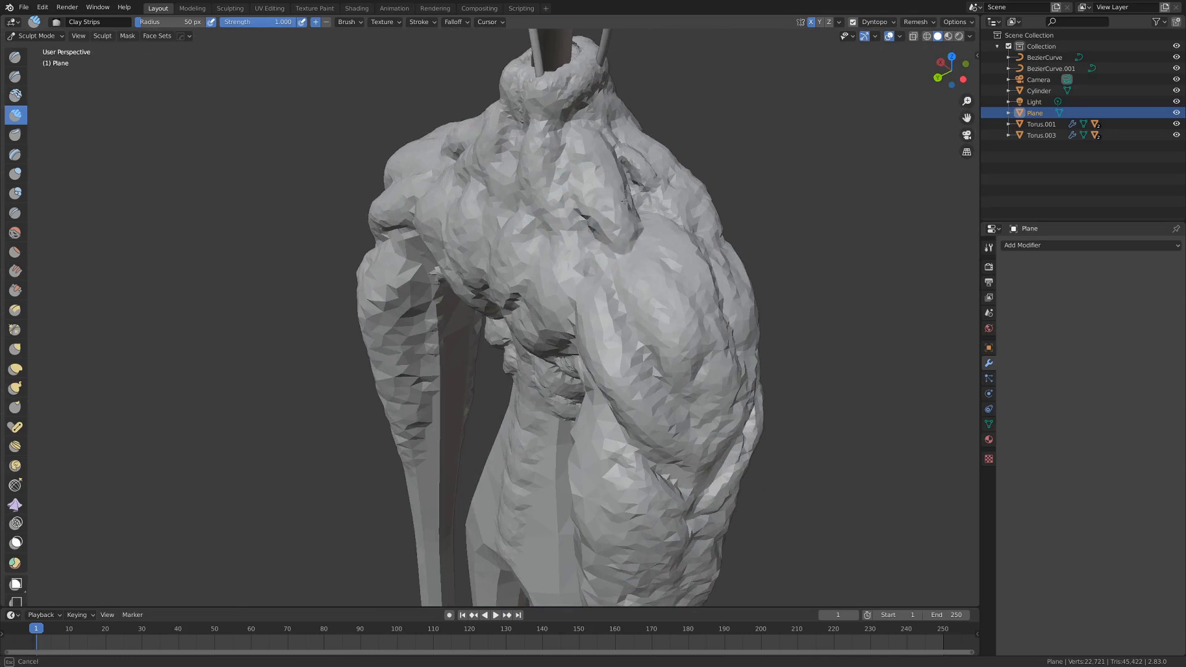
middle_click_drag(557, 109, 516, 260)
scroll(510, 276, "up", 2)
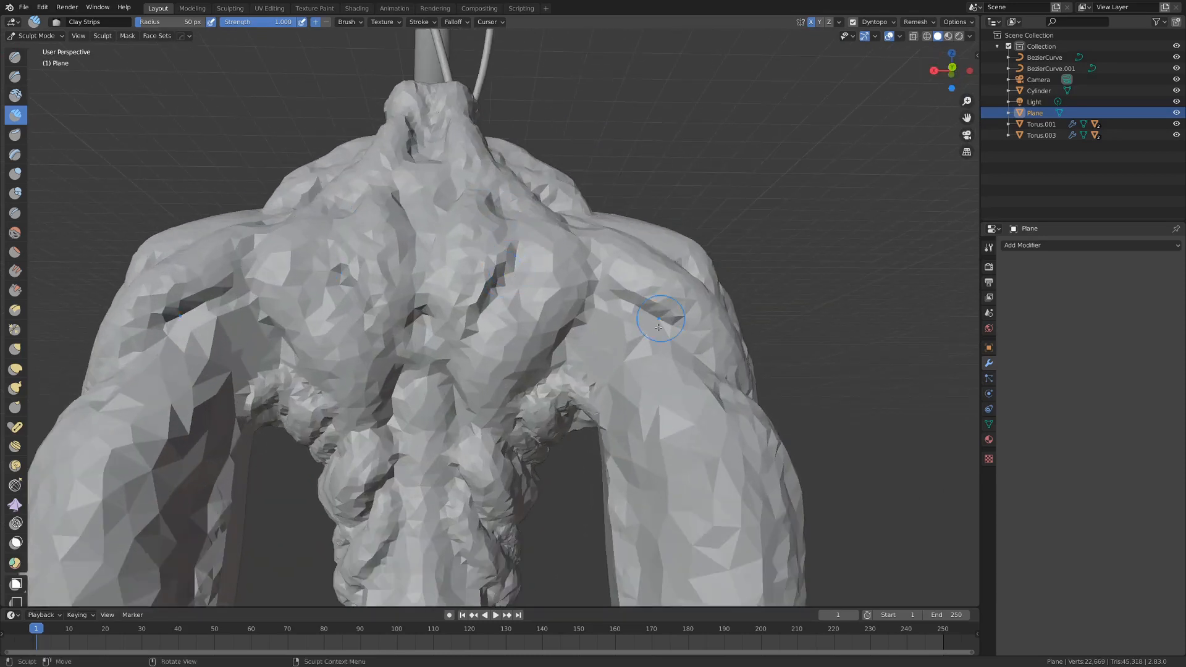
mouse_move(579, 343)
left_mouse_down()
mouse_move(656, 336)
mouse_move(693, 373)
left_mouse_up()
- Switch to the Crease brush and cut grooves between the shoulder muscles and the upper arms
scroll(722, 349, "down", 4)
mouse_move(720, 353)
middle_mouse_down()
mouse_move(754, 370)
mouse_move(542, 336)
mouse_move(543, 395)
mouse_move(433, 346)
middle_mouse_up()
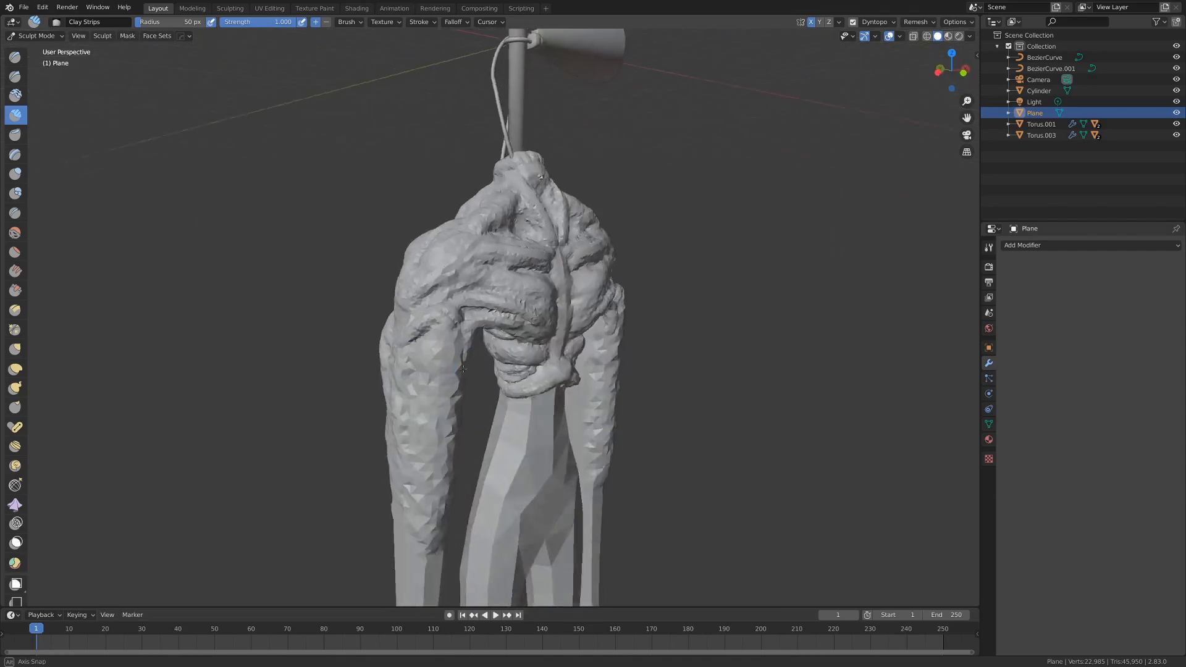
scroll(359, 337, "up", 2)
mouse_move(359, 337)
middle_mouse_down()
mouse_move(536, 365)
mouse_move(571, 359)
middle_mouse_up()
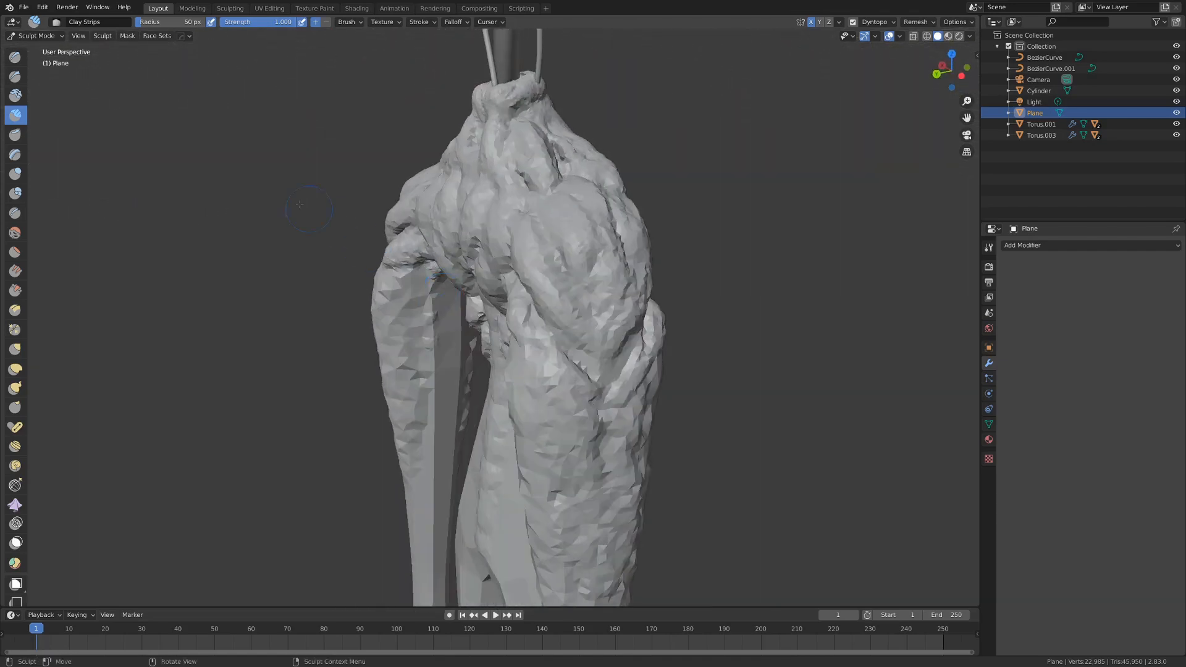
left_click(15, 212)
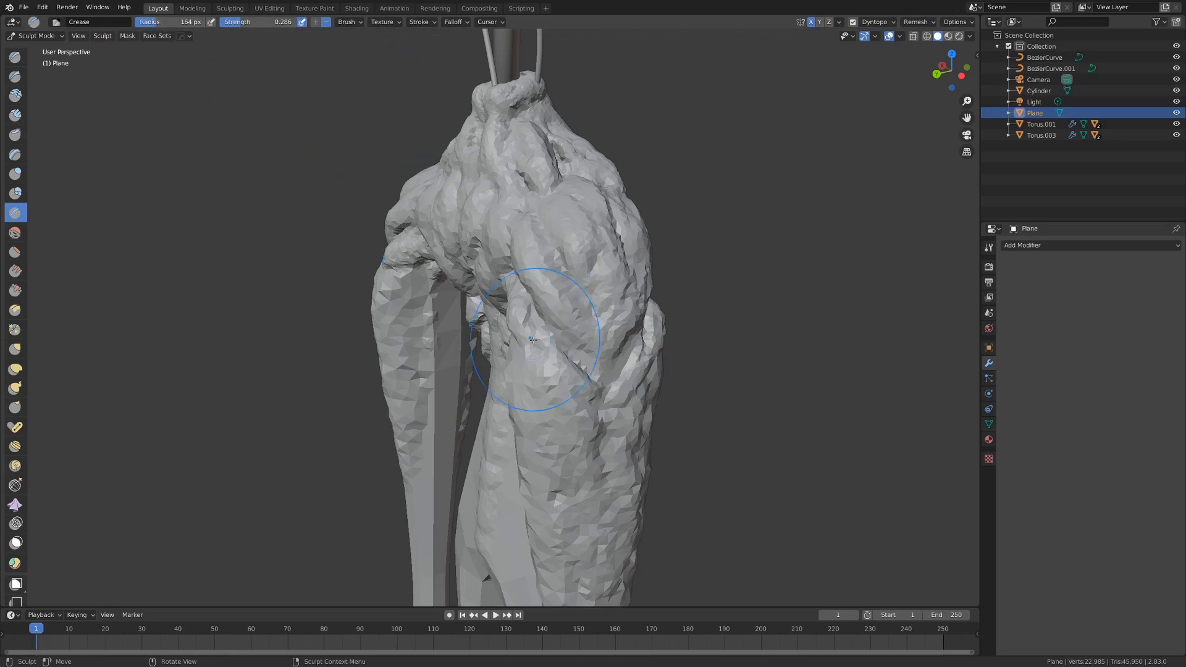
mouse_move(532, 339)
middle_mouse_down()
mouse_move(556, 341)
mouse_move(540, 342)
middle_mouse_up()
left_click_drag(558, 357, 583, 370)
middle_click_drag(595, 377, 499, 426)
left_click_drag(500, 425, 599, 372)
middle_click_drag(599, 371, 510, 368)
- Crease from the shoulders into the chest, with the brush radius reduced to 83 px for the grooves around the chest muscles
scroll(509, 369, "up", 1)
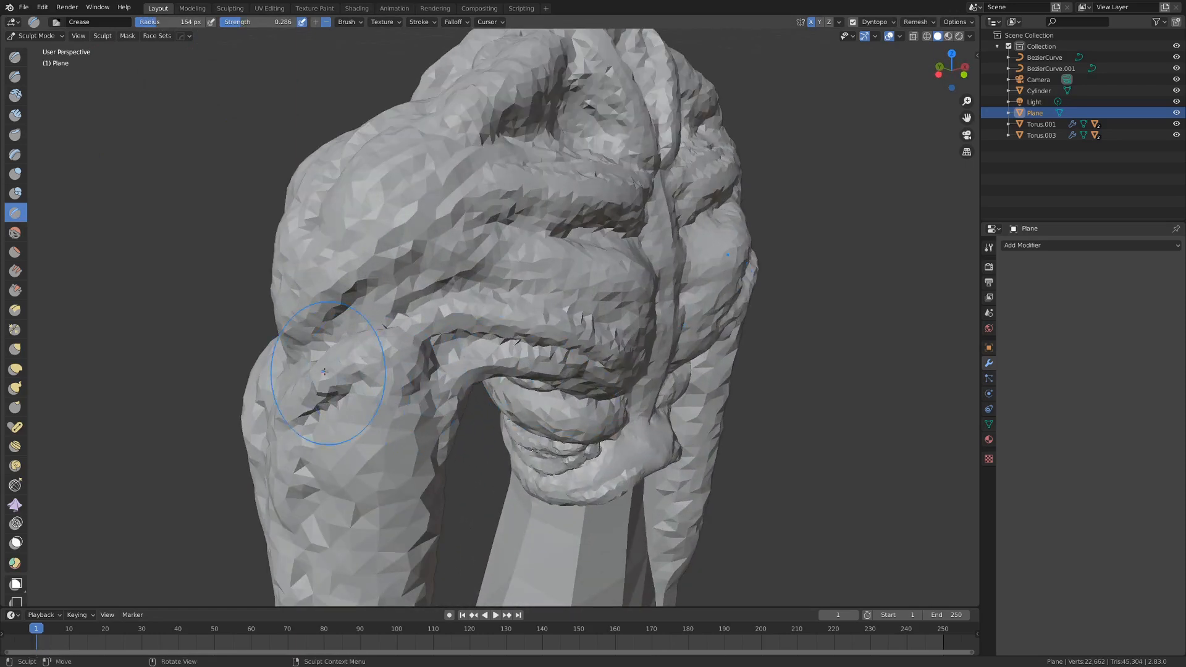
left_click_drag(332, 364, 460, 277)
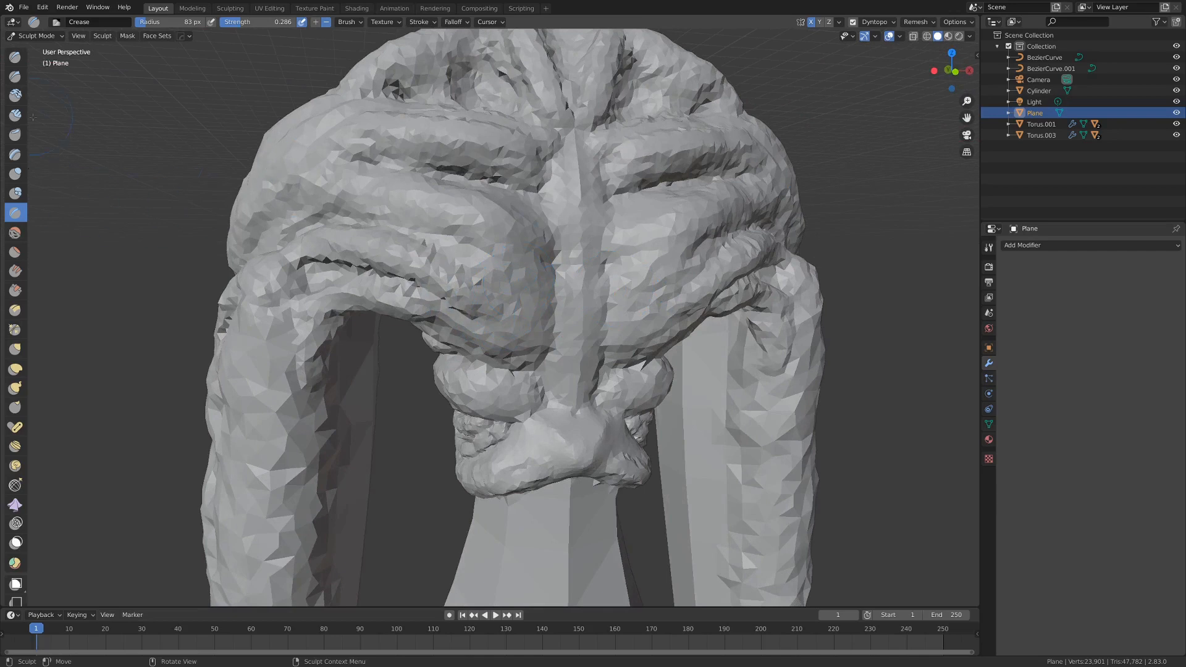
middle_click_drag(514, 314, 484, 325)
mouse_move(482, 328)
left_mouse_down()
mouse_move(471, 291)
mouse_move(476, 337)
mouse_move(480, 256)
mouse_move(403, 236)
left_mouse_up()
mouse_move(405, 247)
left_mouse_down()
mouse_move(436, 266)
mouse_move(458, 315)
left_mouse_up()
mouse_move(363, 254)
left_mouse_down()
mouse_move(369, 309)
mouse_move(448, 342)
mouse_move(408, 346)
mouse_move(429, 272)
mouse_move(367, 314)
left_mouse_up()
key("shift+c")
middle_click_drag(367, 313, 557, 301)
mouse_move(516, 287)
middle_mouse_down()
mouse_move(452, 271)
mouse_move(452, 290)
middle_mouse_up()
- Smooth the two large lower chest muscles and the breastbone between them with the Smooth brush
left_click(14, 234)
scroll(453, 290, "down", 3)
scroll(452, 290, "up", 1)
left_click_drag(460, 294, 450, 295)
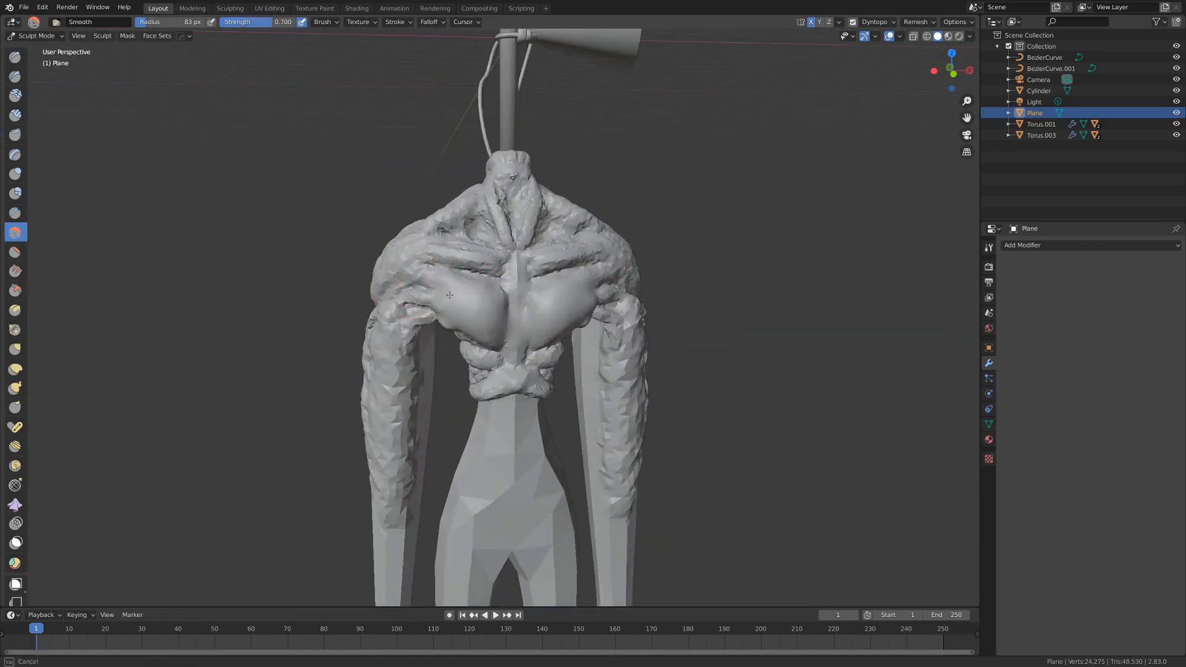
mouse_move(464, 269)
middle_mouse_down()
mouse_move(525, 272)
mouse_move(454, 279)
middle_mouse_up()
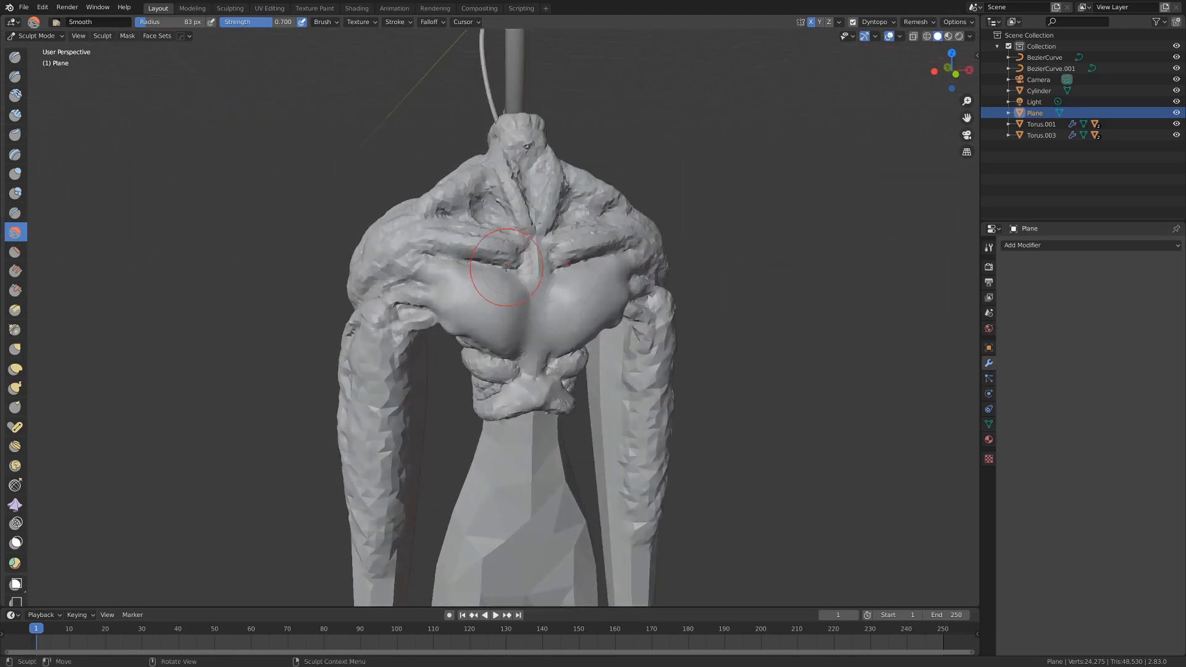
scroll(454, 279, "up", 2)
scroll(435, 278, "up", 2)
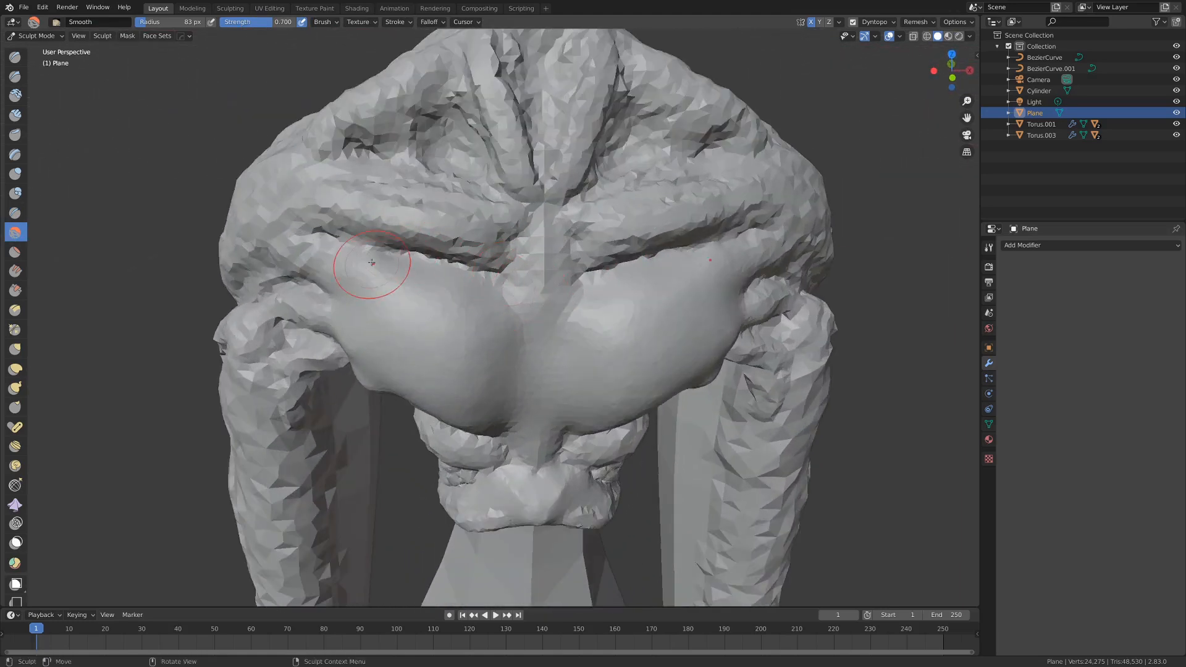
- Smooth the ridges of the upper chest below the collarbones out toward the shoulders
mouse_move(372, 262)
left_mouse_down()
mouse_move(445, 250)
mouse_move(401, 247)
mouse_move(389, 231)
mouse_move(425, 218)
mouse_move(327, 206)
left_mouse_up()
scroll(370, 194, "down", 5)
mouse_move(389, 188)
middle_mouse_down()
mouse_move(482, 190)
mouse_move(390, 186)
middle_mouse_up()
scroll(390, 187, "up", 4)
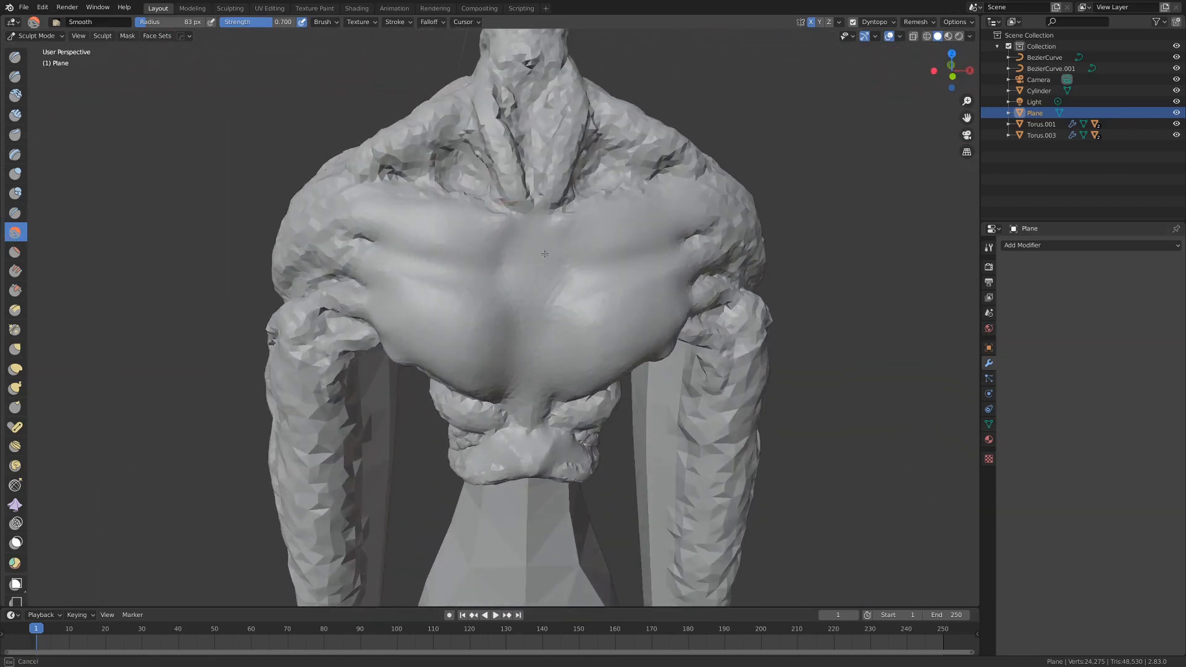
left_click_drag(545, 254, 378, 239)
- Return to the Clay Strips brush and rebuild muscle volume across the smoothed chest
left_click(15, 114)
left_click_drag(544, 265, 420, 247)
mouse_move(488, 305)
left_mouse_down()
mouse_move(498, 333)
mouse_move(471, 315)
left_mouse_up()
- Add a thick band of clay beneath the lowest ribs along the sides of the waist
scroll(470, 306, "down", 4)
mouse_move(470, 306)
middle_mouse_down()
mouse_move(572, 312)
mouse_move(457, 315)
mouse_move(511, 280)
mouse_move(588, 286)
mouse_move(587, 234)
middle_mouse_up()
scroll(509, 322, "up", 4)
scroll(509, 321, "down", 4)
scroll(457, 315, "up", 4)
scroll(511, 280, "down", 4)
scroll(587, 234, "up", 6)
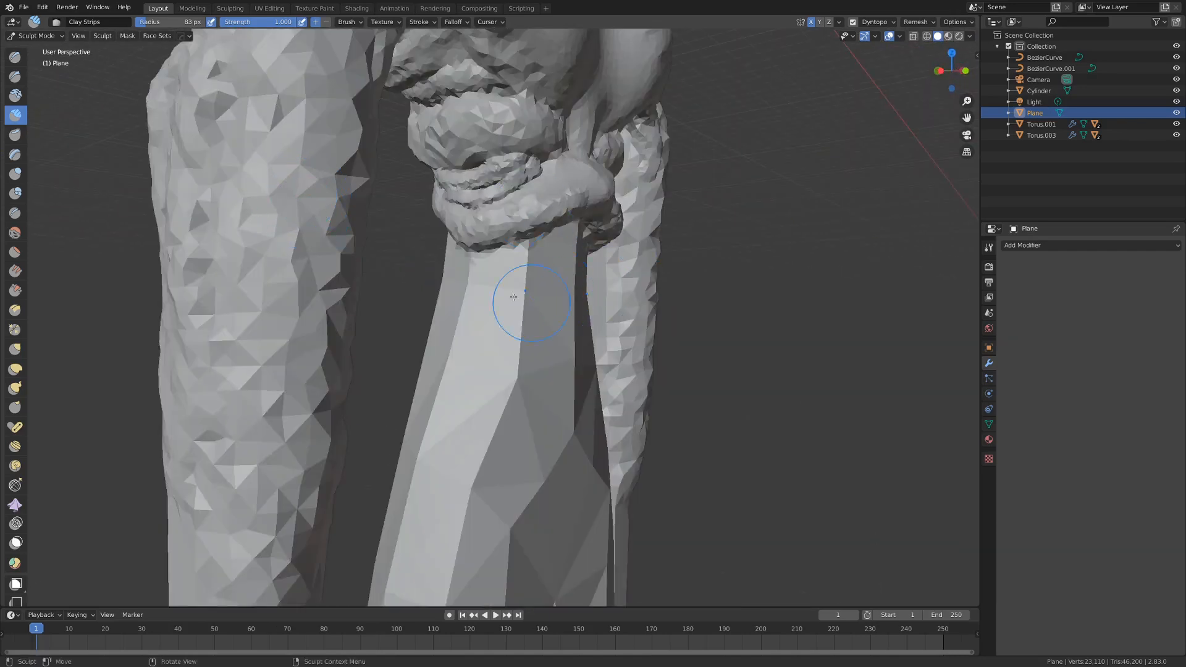
scroll(482, 283, "up", 2)
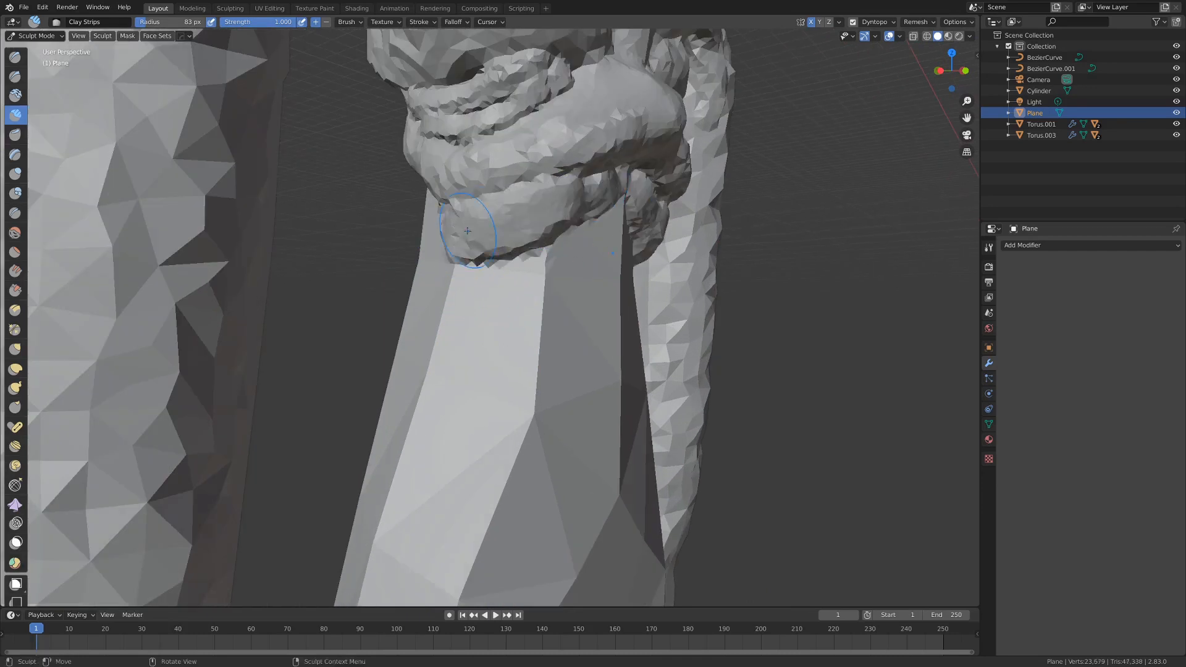
mouse_move(627, 216)
middle_mouse_down()
mouse_move(636, 276)
mouse_move(503, 277)
middle_mouse_up()
mouse_move(636, 269)
left_mouse_down()
mouse_move(620, 204)
mouse_move(625, 250)
left_mouse_up()
middle_click_drag(537, 252, 457, 257)
- Thicken the clay band under the ribcage and carry it around the waist
mouse_move(415, 303)
middle_mouse_down()
mouse_move(448, 276)
mouse_move(494, 281)
middle_mouse_up()
scroll(495, 281, "up", 1)
mouse_move(531, 302)
left_mouse_down()
mouse_move(488, 318)
mouse_move(448, 302)
left_mouse_up()
scroll(448, 296, "up", 1)
left_click_drag(556, 313, 624, 265)
middle_click_drag(624, 266, 543, 262)
left_click_drag(596, 287, 620, 244)
middle_click_drag(494, 262, 716, 266)
scroll(599, 266, "down", 1)
scroll(599, 262, "down", 2)
middle_click_drag(600, 262, 398, 256)
scroll(397, 255, "down", 5)
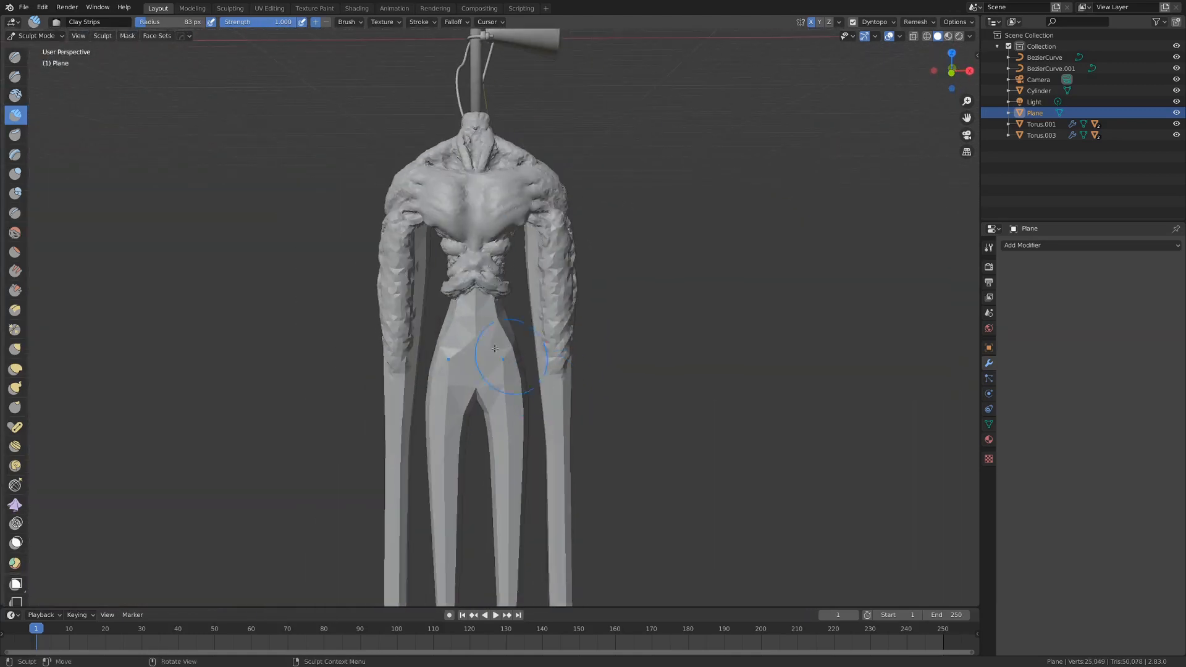
- Lay diagonal clay strips from the outer hips down toward the groin and start them around the back of the hips
scroll(540, 273, "up", 3)
scroll(627, 265, "down", 3)
middle_click_drag(540, 272, 528, 215)
scroll(506, 256, "up", 2)
scroll(527, 215, "up", 8)
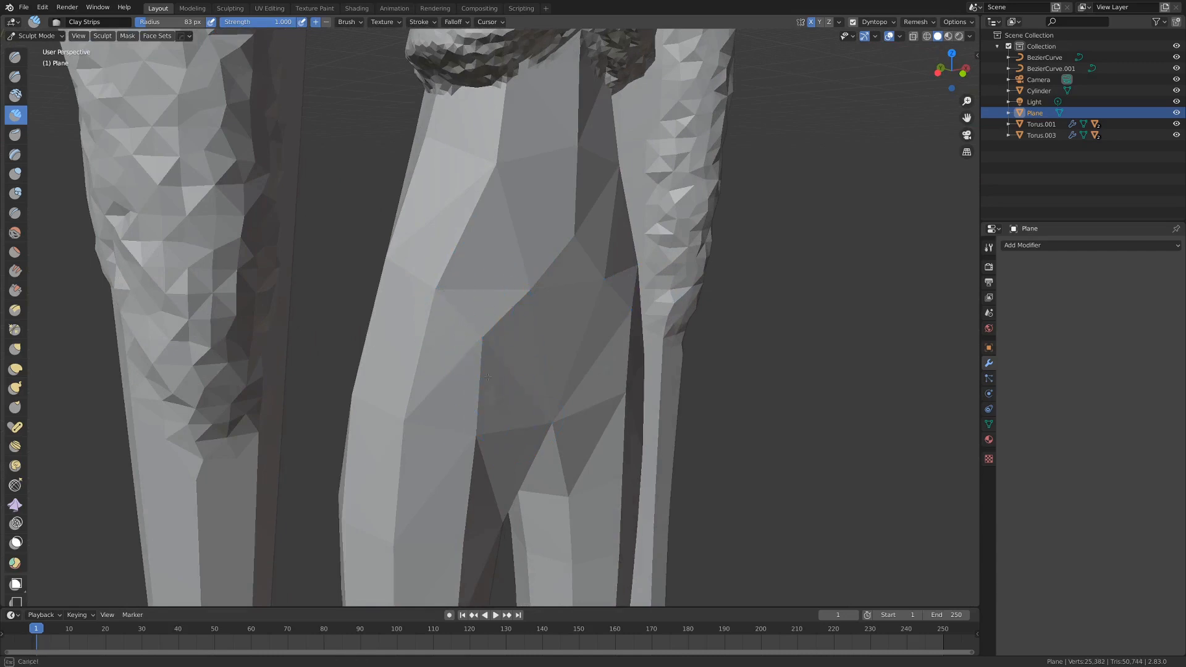
left_click_drag(339, 238, 396, 266)
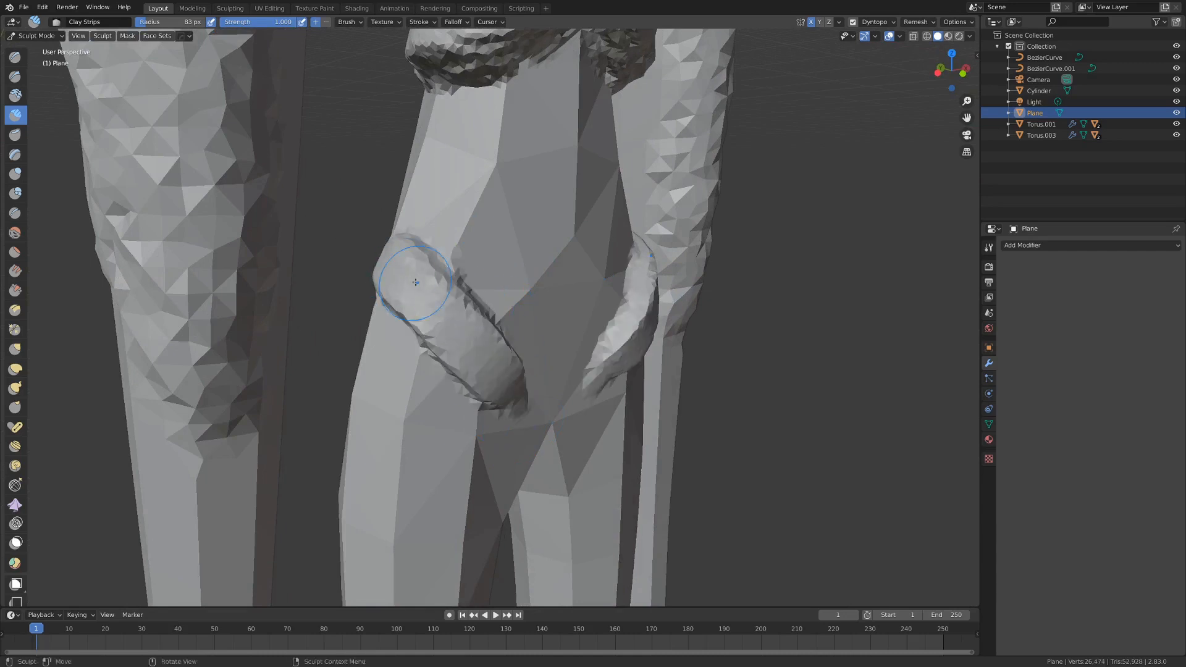
middle_click_drag(415, 280, 667, 277)
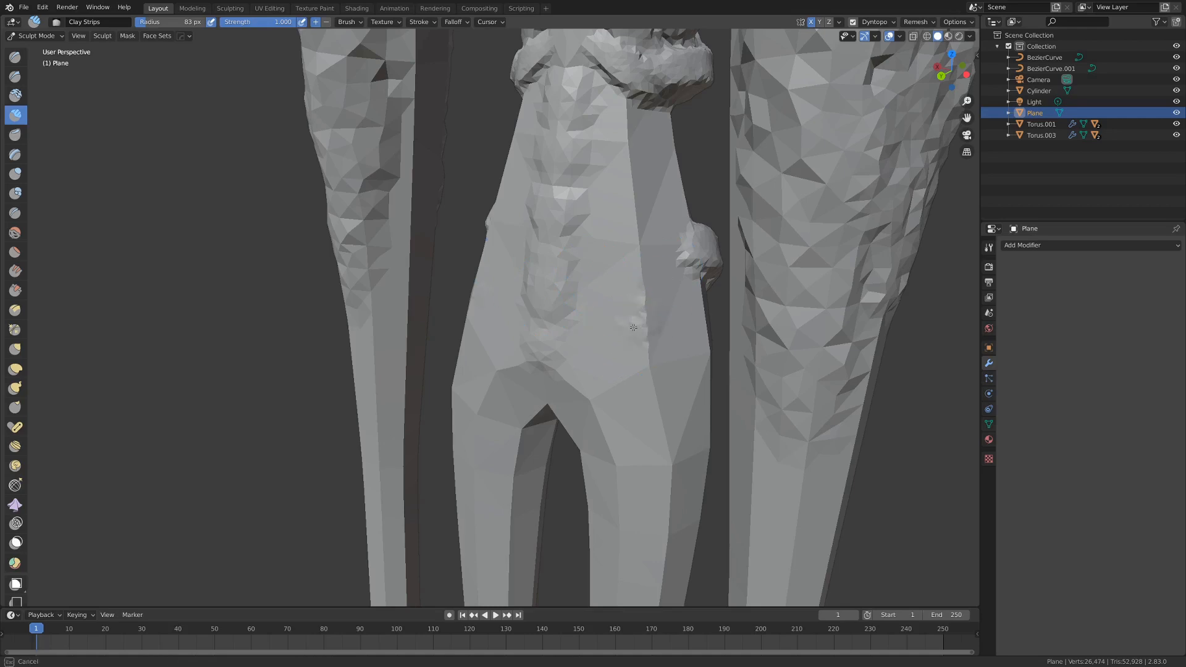
left_click_drag(633, 328, 688, 259)
- Thicken the hip strips and join them across the front of the pelvis down to the crotch
middle_click_drag(732, 275, 556, 275)
scroll(565, 279, "up", 1)
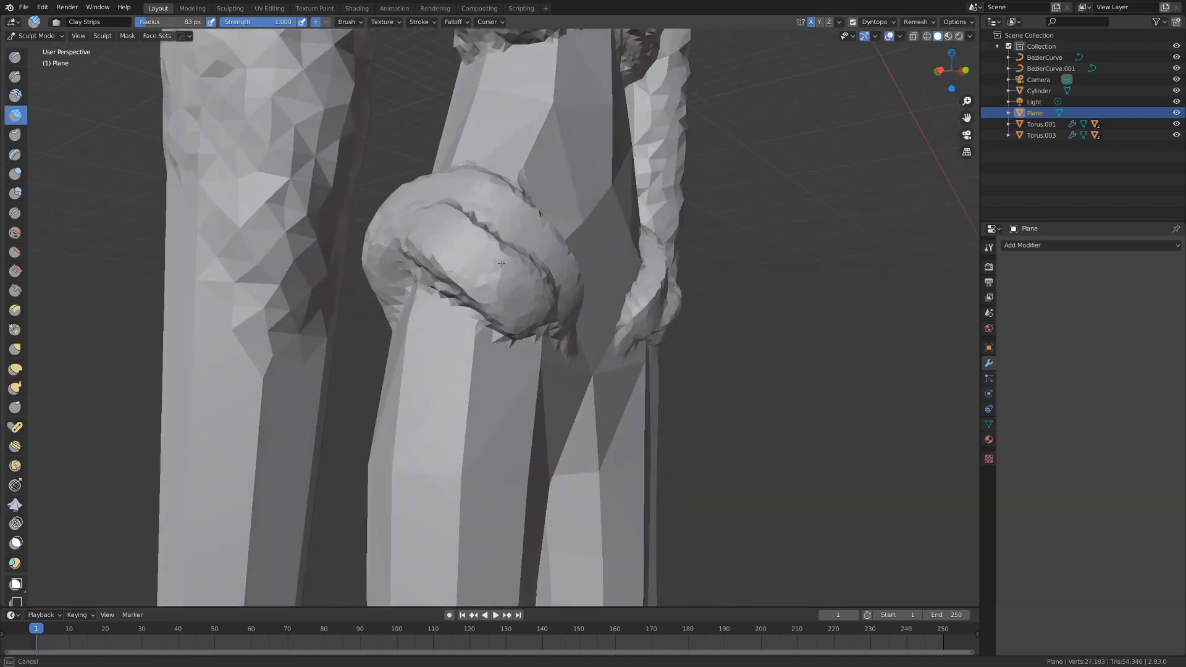
left_click_drag(501, 264, 543, 308)
middle_click_drag(544, 303, 494, 301)
mouse_move(469, 333)
left_mouse_down()
mouse_move(420, 284)
mouse_move(479, 357)
left_mouse_up()
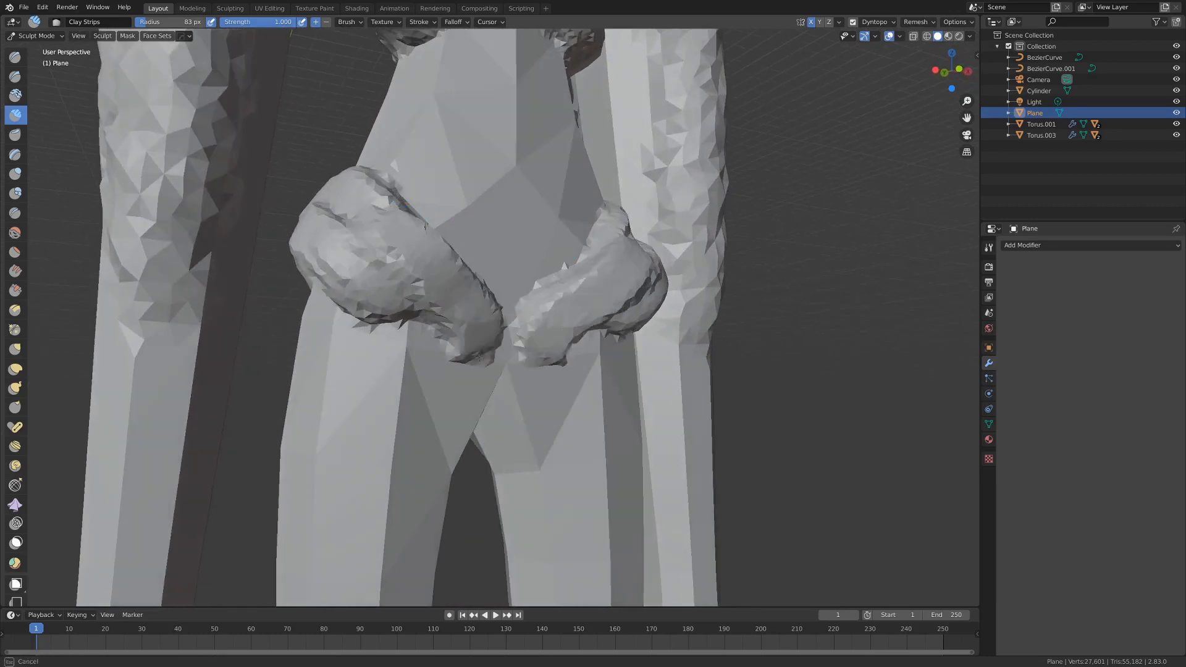
left_click_drag(532, 264, 525, 272)
scroll(519, 284, "down", 2)
middle_click_drag(519, 284, 473, 285)
left_click_drag(358, 265, 364, 327)
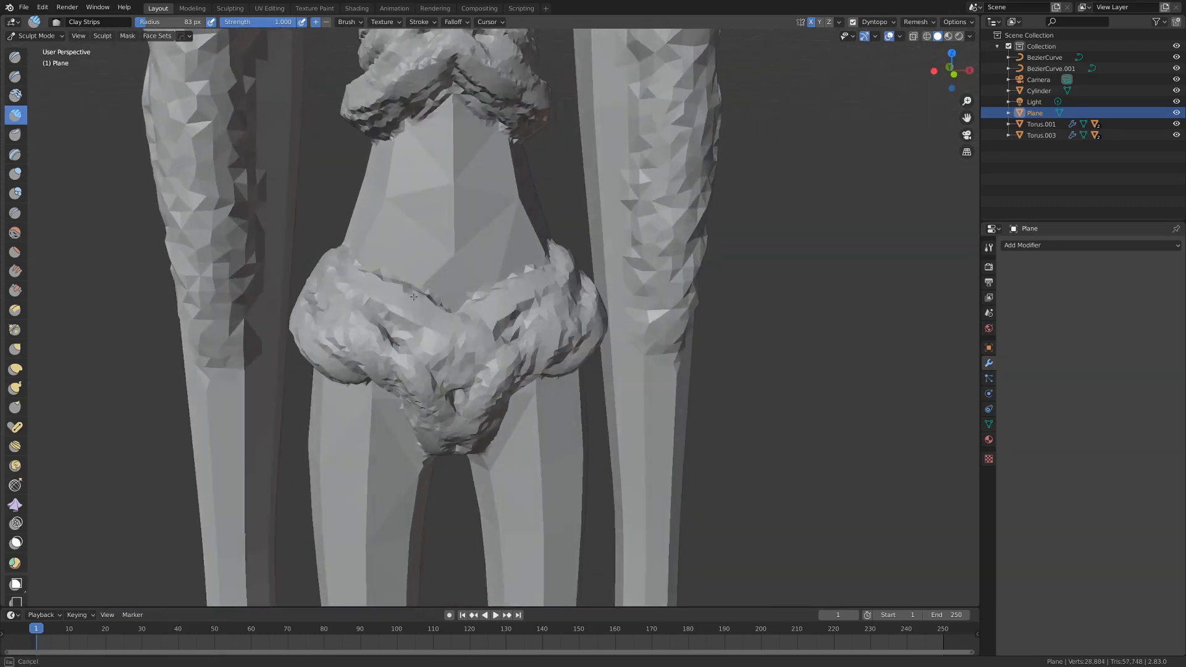
- Build up the buttocks and blend them into the hips, lower spine and tops of the rear thighs
middle_click_drag(370, 309, 608, 318)
left_click_drag(575, 432, 564, 322)
scroll(597, 398, "down", 4)
mouse_move(598, 398)
middle_mouse_down()
mouse_move(494, 395)
mouse_move(587, 389)
middle_mouse_up()
key("ctrl+z")
scroll(587, 371, "up", 3)
left_click_drag(556, 296, 593, 395)
scroll(593, 414, "down", 3)
middle_click_drag(579, 421, 591, 420)
scroll(587, 408, "up", 3)
left_click_drag(581, 378, 539, 357)
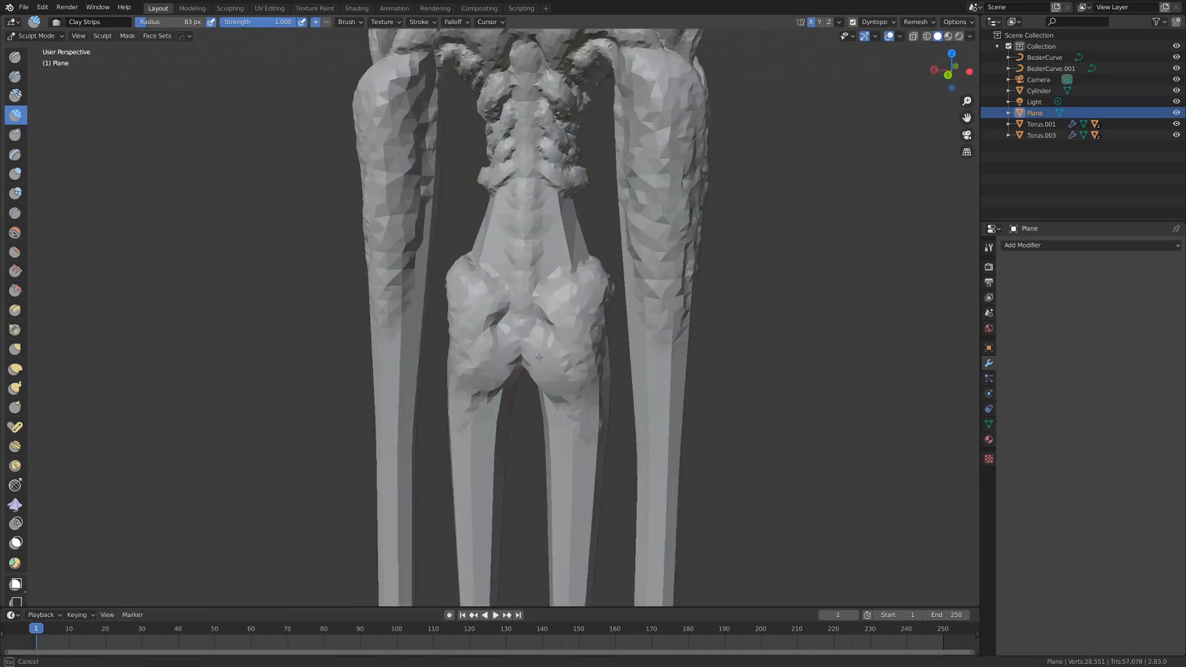
left_click_drag(585, 315, 580, 346)
- Lay long vertical strips of clay along the backs of the thighs up to the buttocks
scroll(575, 334, "down", 6)
mouse_move(574, 333)
middle_mouse_down()
mouse_move(532, 336)
mouse_move(562, 334)
middle_mouse_up()
middle_click_drag(506, 364, 484, 250, "shift")
scroll(473, 247, "up", 6)
left_click_drag(469, 247, 484, 112)
- Cover the fronts of the thighs with long muscle strips reaching up to the pelvis
scroll(494, 149, "down", 3)
middle_click_drag(500, 161, 297, 170)
scroll(518, 247, "up", 2)
mouse_move(524, 272)
left_mouse_down()
mouse_move(526, 179)
mouse_move(546, 108)
left_mouse_up()
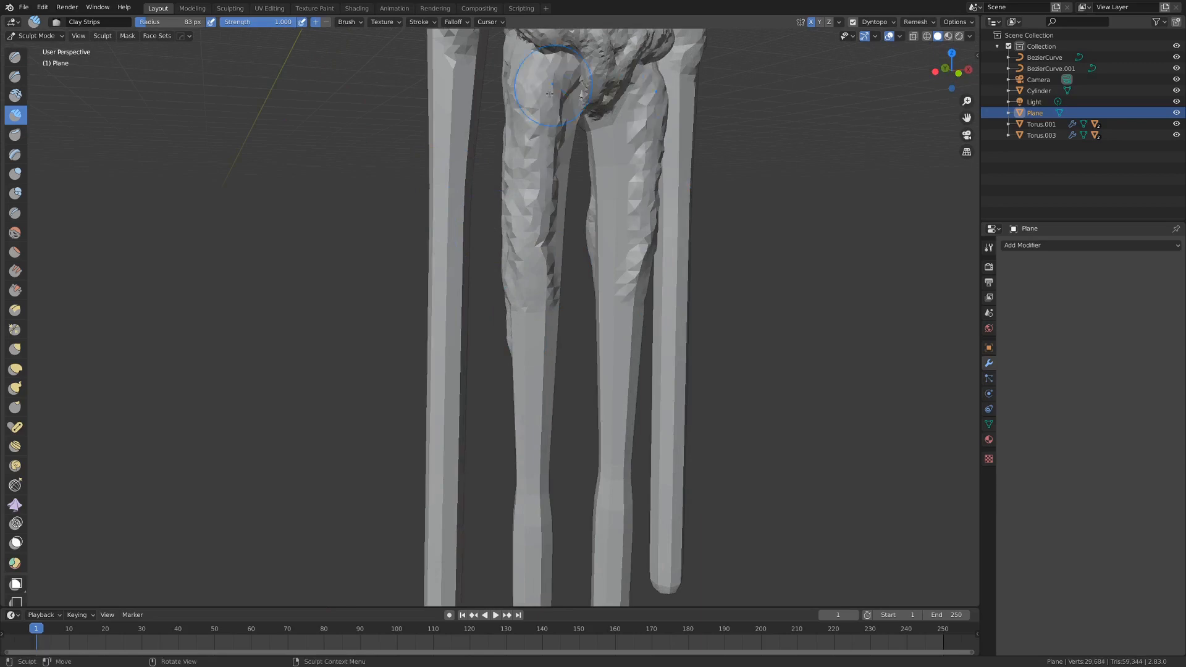
scroll(544, 126, "down", 1)
middle_click_drag(541, 134, 507, 144)
- Layer more clay down the upper thighs from the hips, working from the front around to the sides
middle_click_drag(512, 145, 471, 250, "shift")
scroll(471, 251, "up", 5)
mouse_move(466, 253)
left_mouse_down()
mouse_move(432, 469)
mouse_move(433, 432)
left_mouse_up()
mouse_move(445, 401)
middle_mouse_down()
mouse_move(272, 390)
mouse_move(290, 386)
middle_mouse_up()
left_click_drag(426, 272, 392, 350)
scroll(392, 350, "down", 4)
middle_click_drag(402, 321, 432, 278)
- Add clay across the front of the hips up to the outer hip bones
scroll(431, 271, "up", 4)
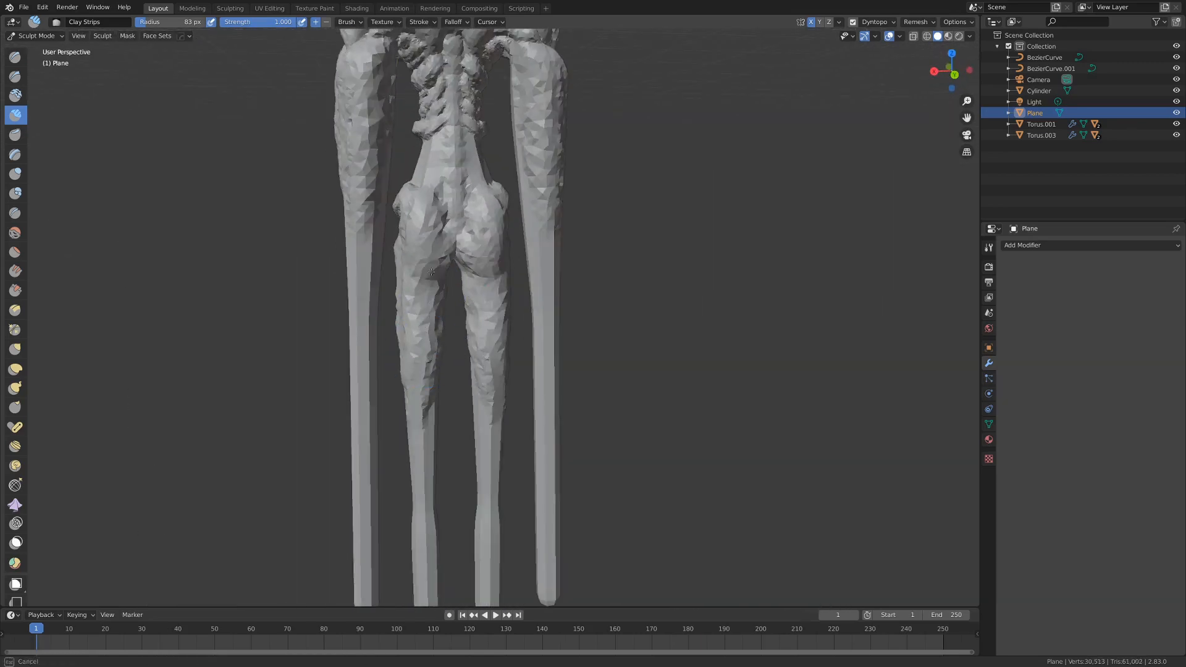
middle_click_drag(321, 225, 581, 297)
scroll(553, 216, "up", 4)
scroll(565, 333, "up", 2)
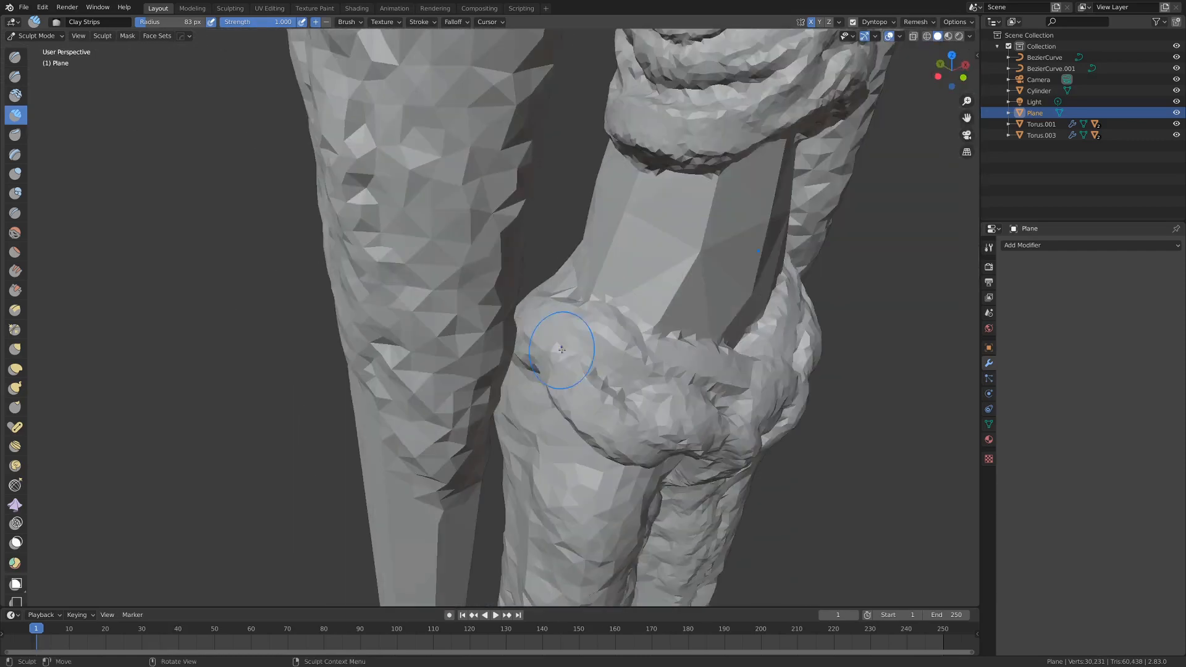
left_click_drag(611, 400, 550, 318)
- Run raised muscle strips from the upper thighs up into the hip bones
scroll(549, 352, "down", 9)
middle_click_drag(543, 380, 509, 344)
scroll(508, 344, "up", 5)
scroll(508, 344, "up", 5)
mouse_move(501, 420)
left_mouse_down()
mouse_move(517, 287)
mouse_move(553, 231)
left_mouse_up()
left_click_drag(483, 318, 538, 247)
middle_click_drag(411, 455, 525, 426)
mouse_move(544, 373)
left_mouse_down()
mouse_move(531, 309)
mouse_move(543, 243)
left_mouse_up()
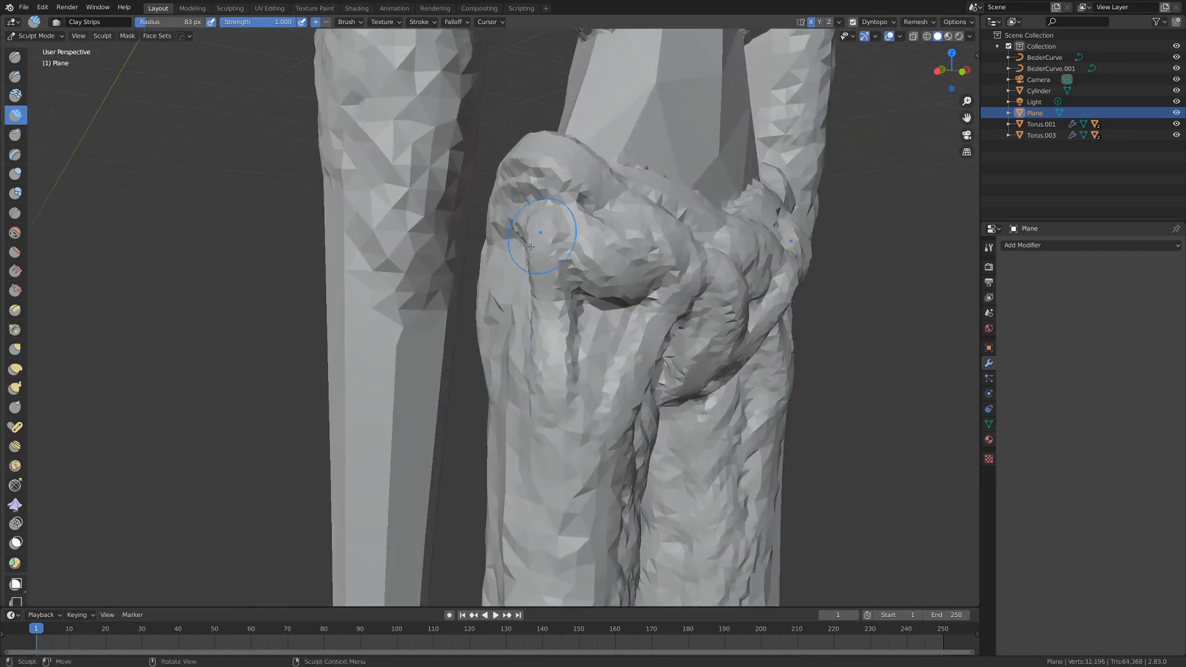
- Inspect the bare abdomen, switch to Firefox and compare the open Siren Head reference images for the torso anatomy
scroll(556, 243, "down", 9)
mouse_move(609, 247)
middle_mouse_down()
mouse_move(542, 252)
mouse_move(569, 251)
middle_mouse_up()
scroll(525, 284, "up", 6)
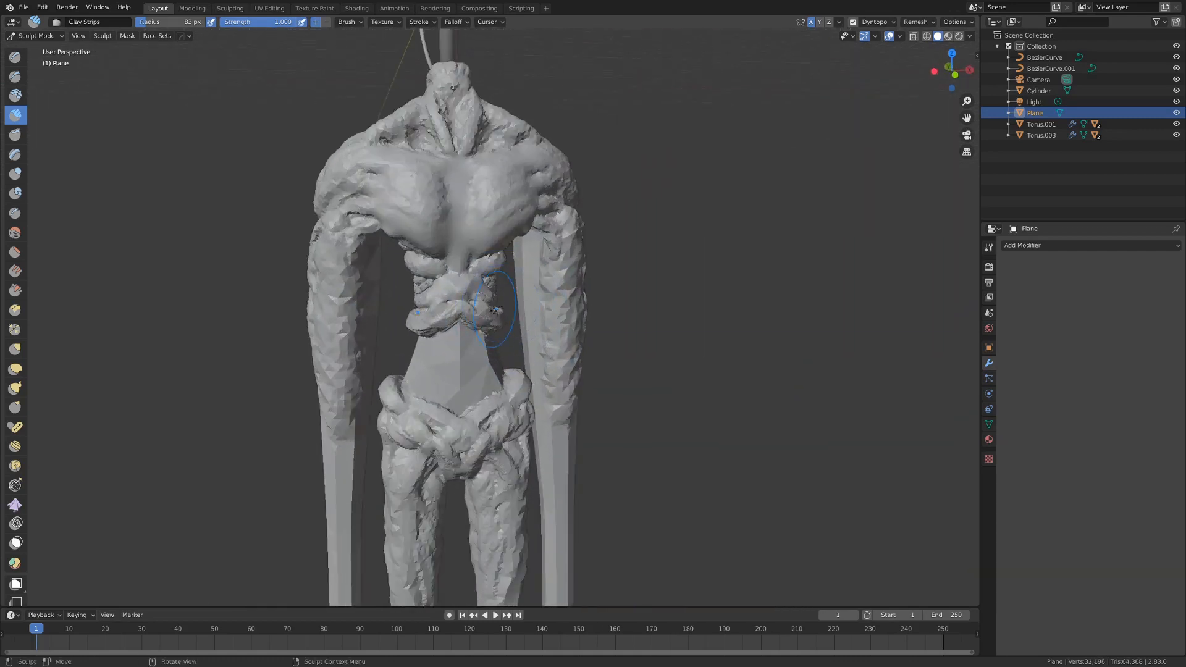
scroll(496, 316, "up", 5)
middle_click_drag(525, 320, 521, 251)
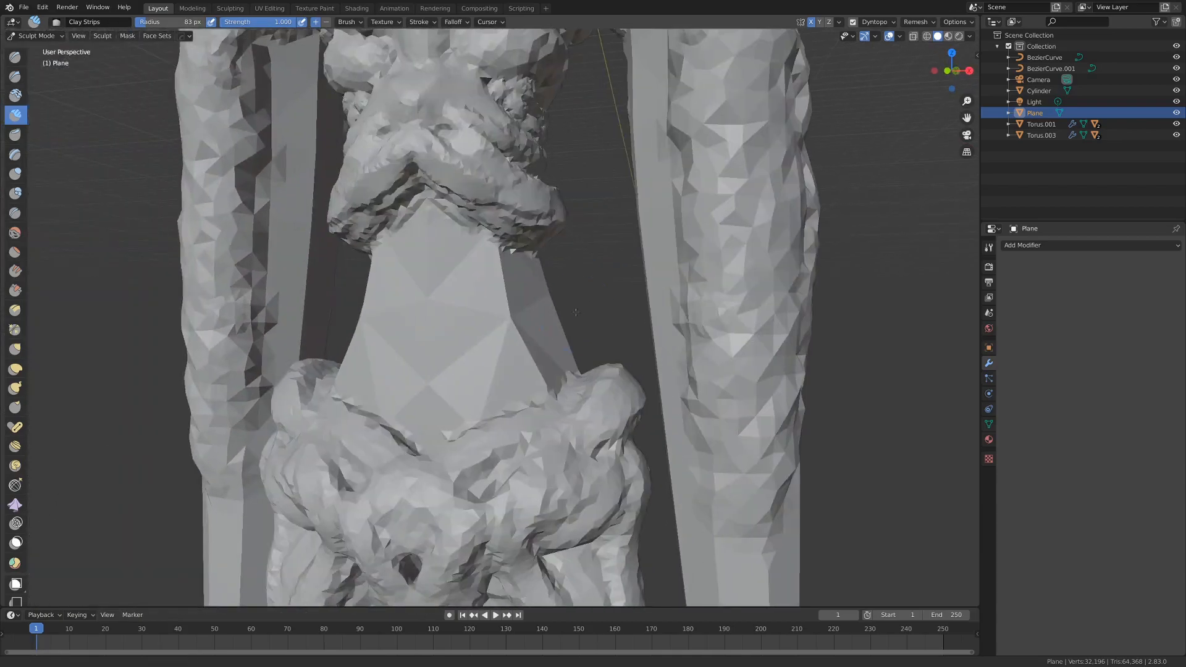
middle_click_drag(618, 278, 469, 309)
scroll(527, 318, "down", 4)
scroll(527, 317, "up", 4)
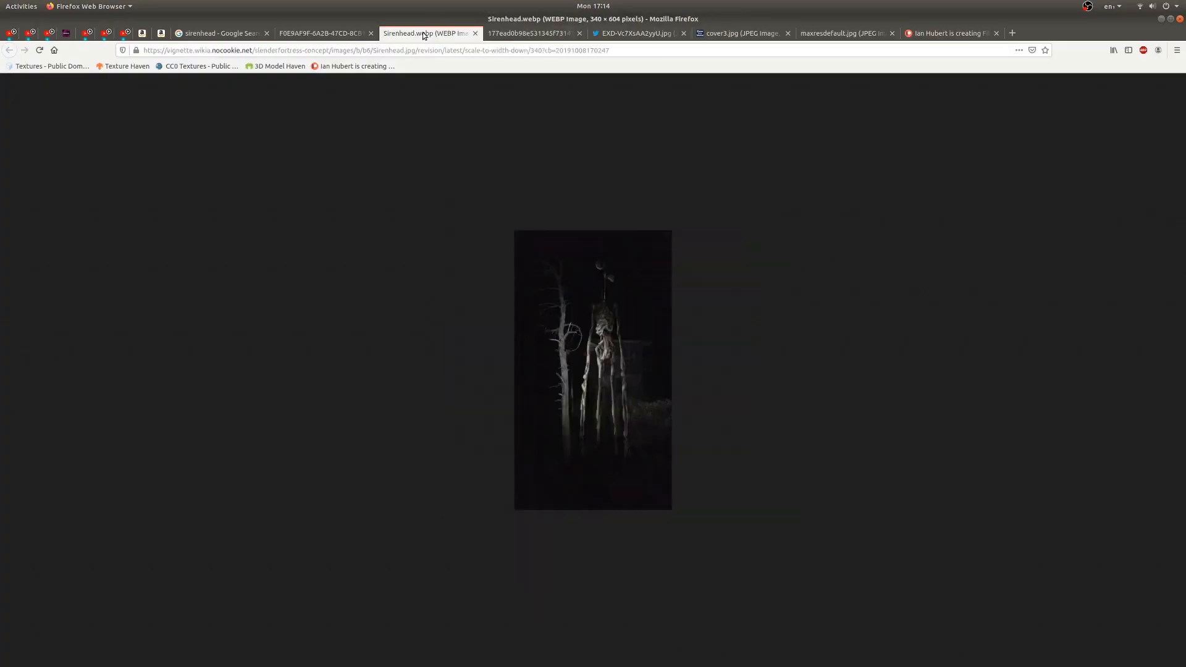
left_click(621, 39)
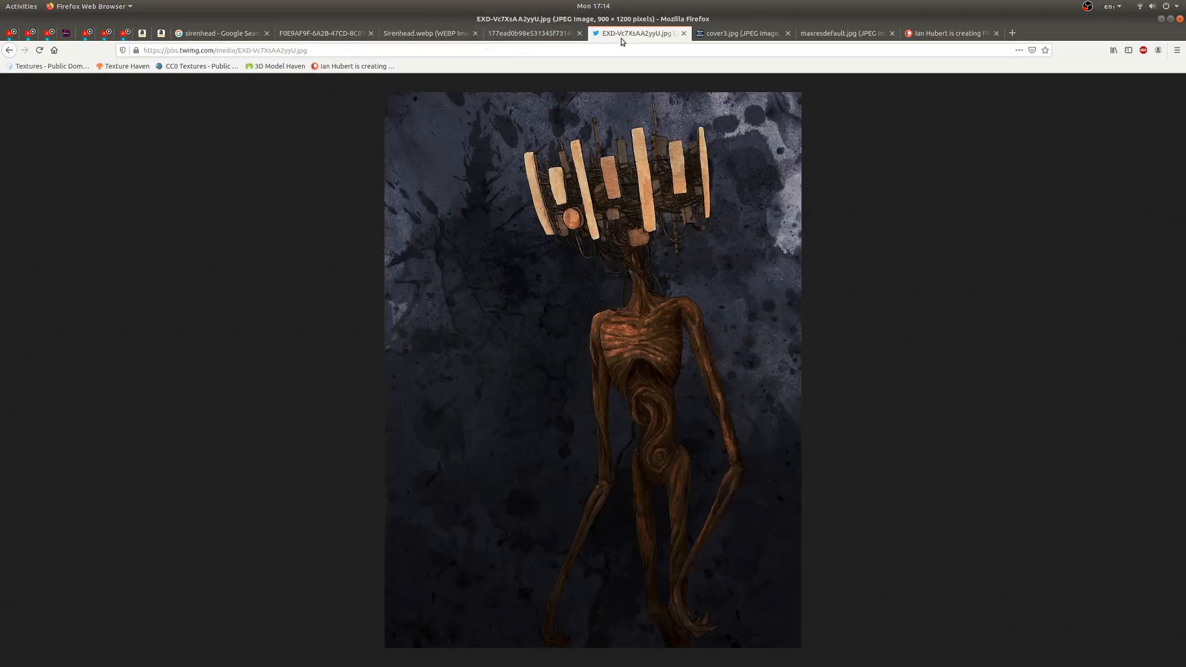
left_click(734, 37)
left_click(850, 34)
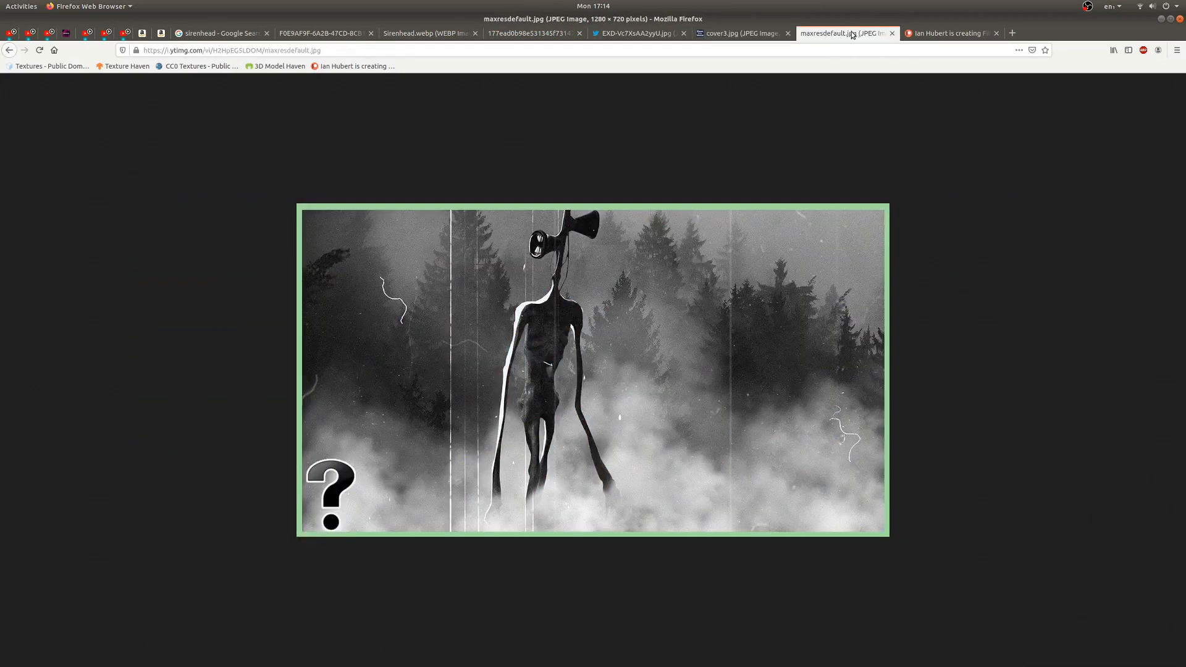
left_click(333, 33)
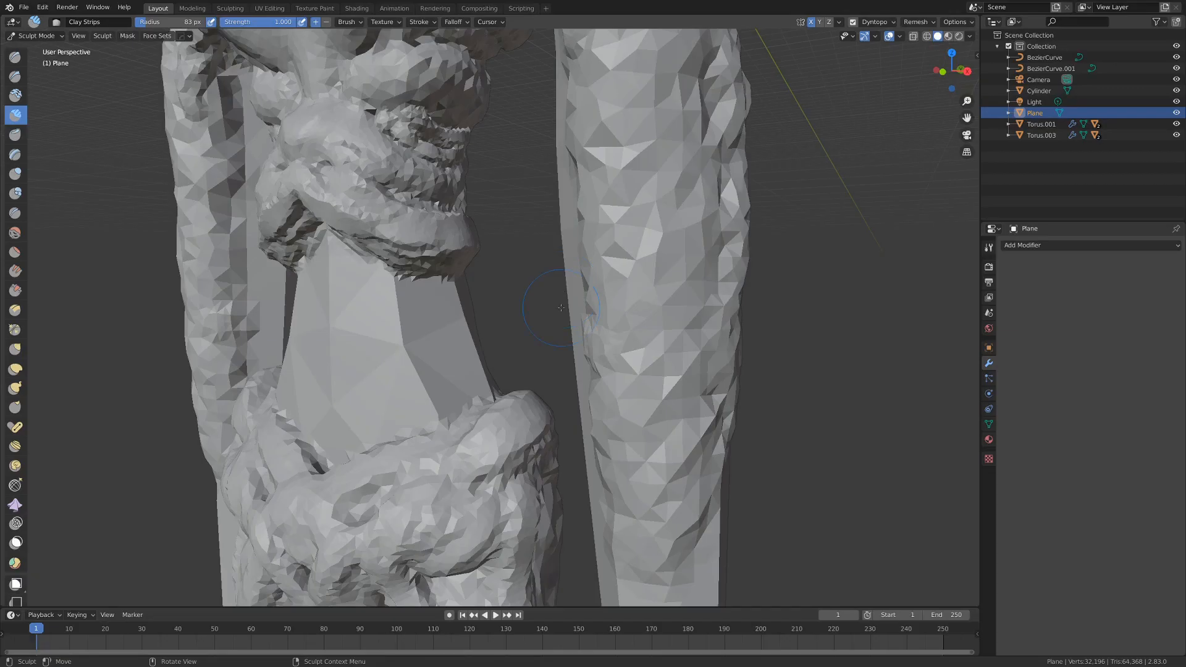
- Build up clay over the bare front of the abdomen between the lower ribs and the pelvis
middle_click_drag(568, 345, 602, 366)
scroll(629, 332, "down", 6)
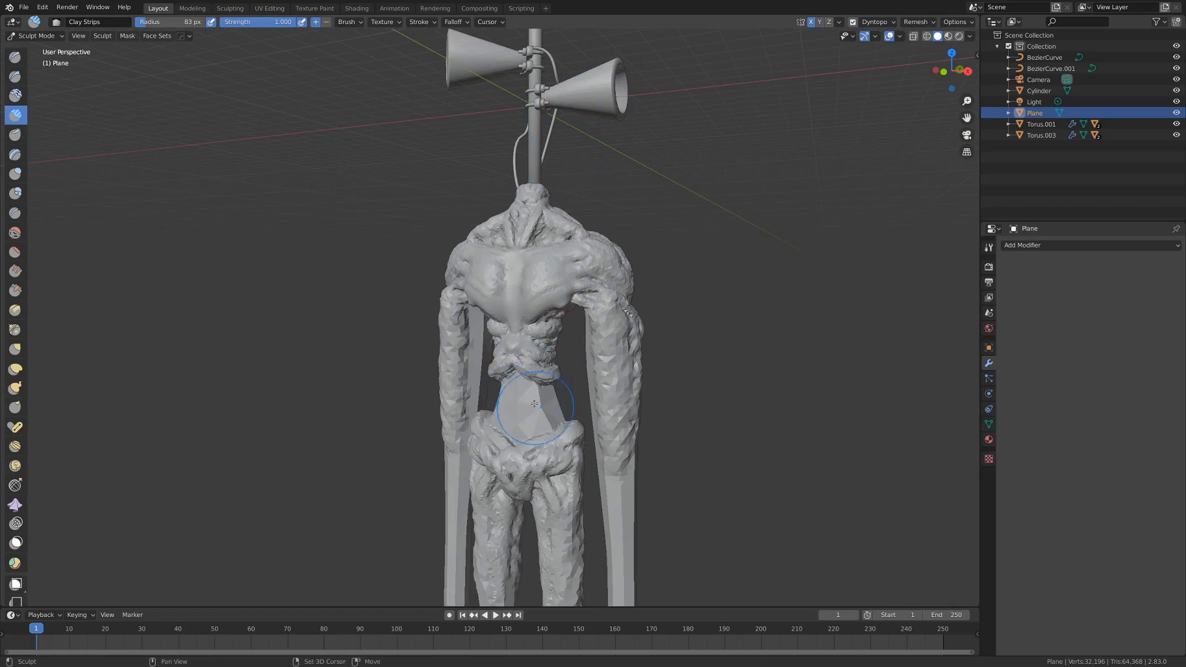
scroll(524, 404, "up", 6)
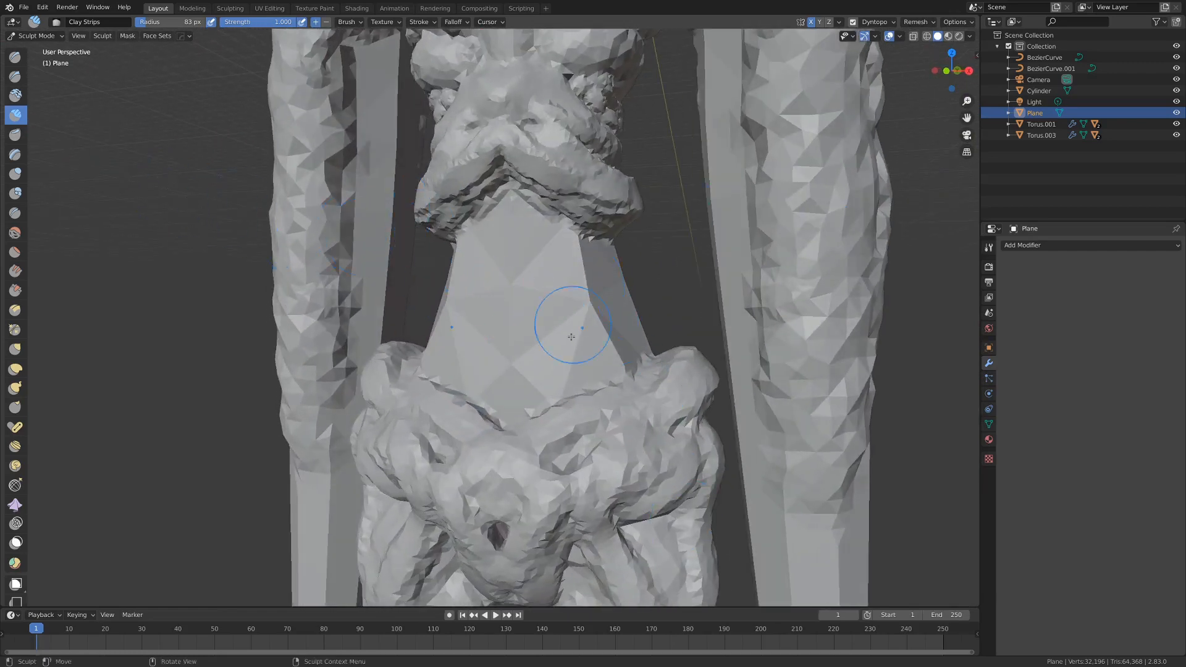
mouse_move(530, 369)
left_mouse_down()
mouse_move(518, 302)
mouse_move(578, 253)
mouse_move(617, 345)
left_mouse_up()
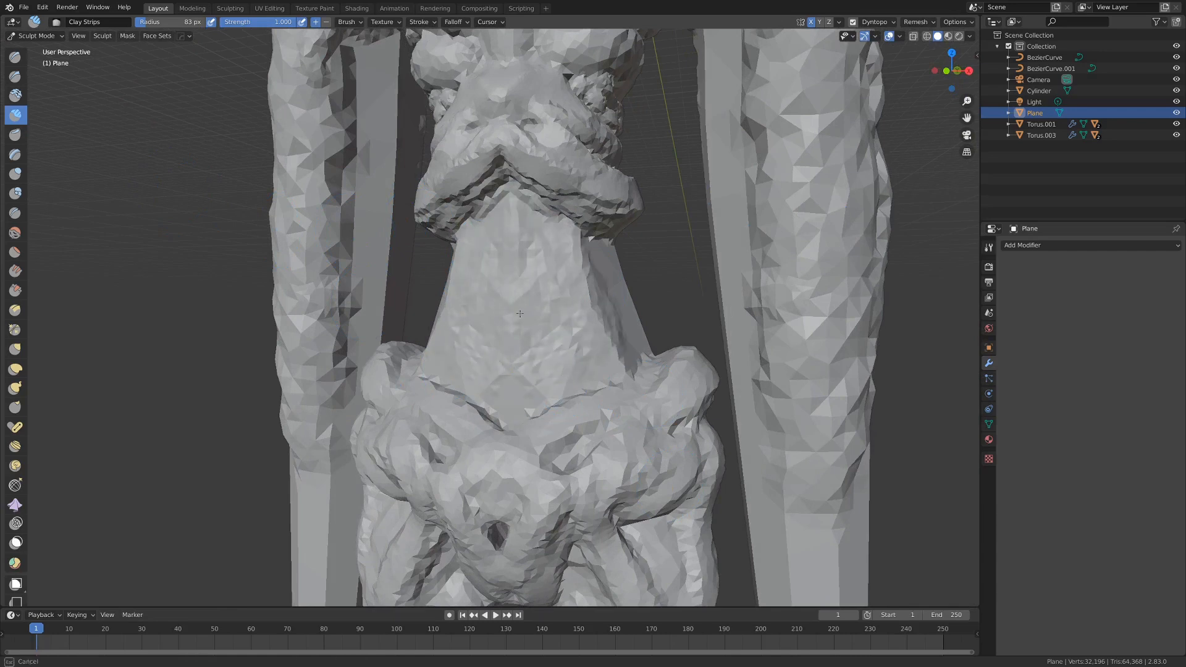
left_click_drag(528, 395, 523, 327)
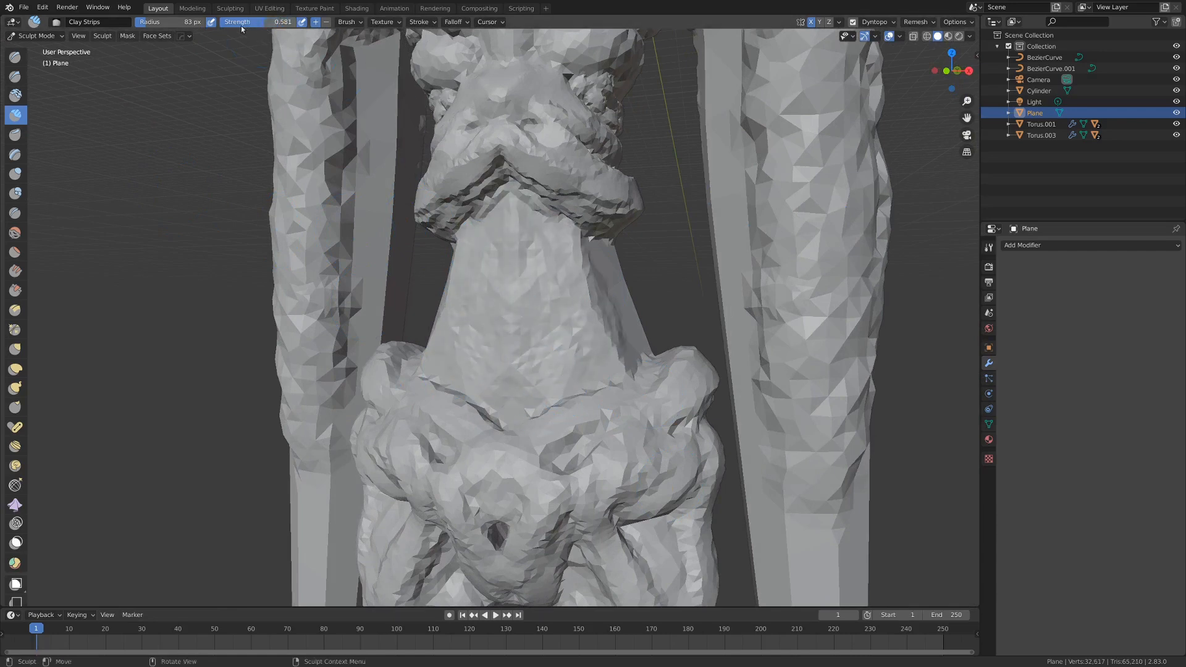
- Lower the Clay Strips strength to 0.581 and add lighter clay around the sides and back of the waist
middle_click_drag(657, 297, 315, 324)
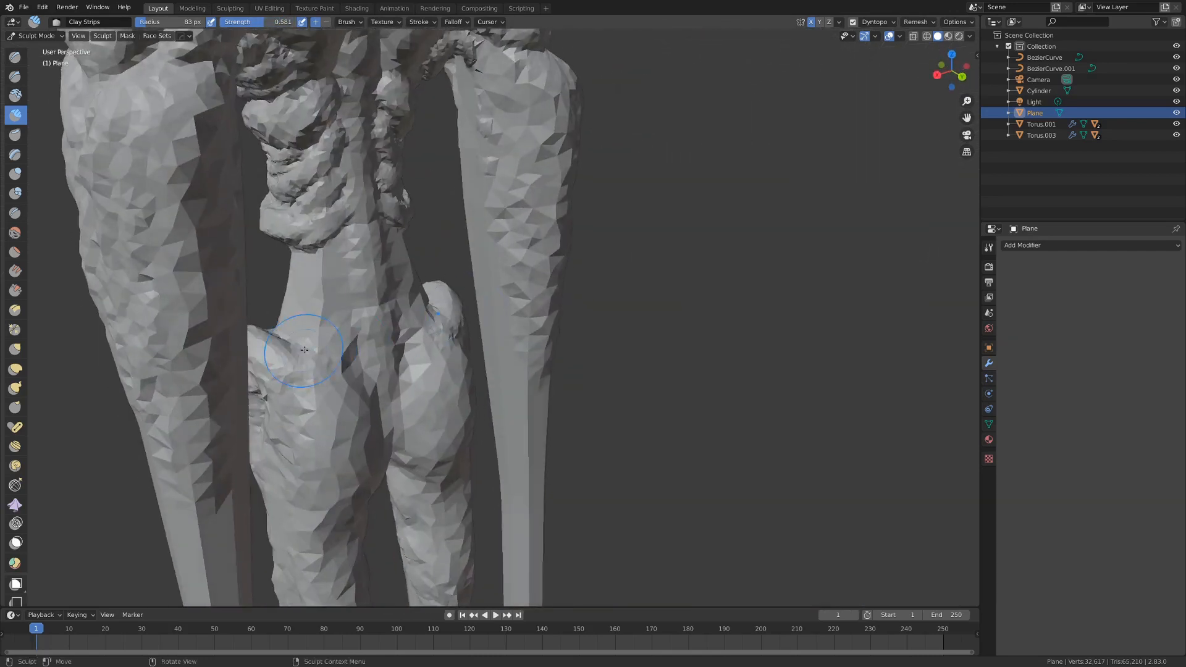
mouse_move(315, 324)
left_mouse_down()
mouse_move(318, 290)
mouse_move(305, 318)
left_mouse_up()
middle_click_drag(304, 321, 453, 362)
left_click_drag(452, 361, 415, 435)
middle_click_drag(415, 435, 232, 202)
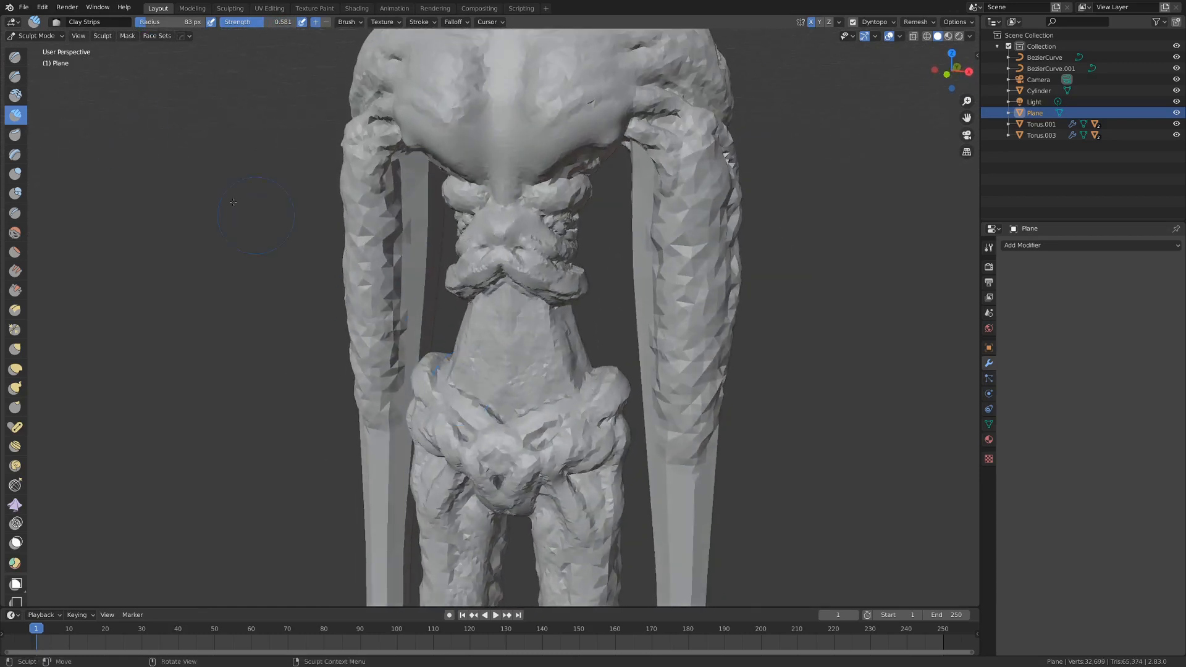
- With the Draw brush at 54 px, strength 0.757 and X symmetry off, raise vertical muscle strands up the front of the abdomen
left_click(15, 58)
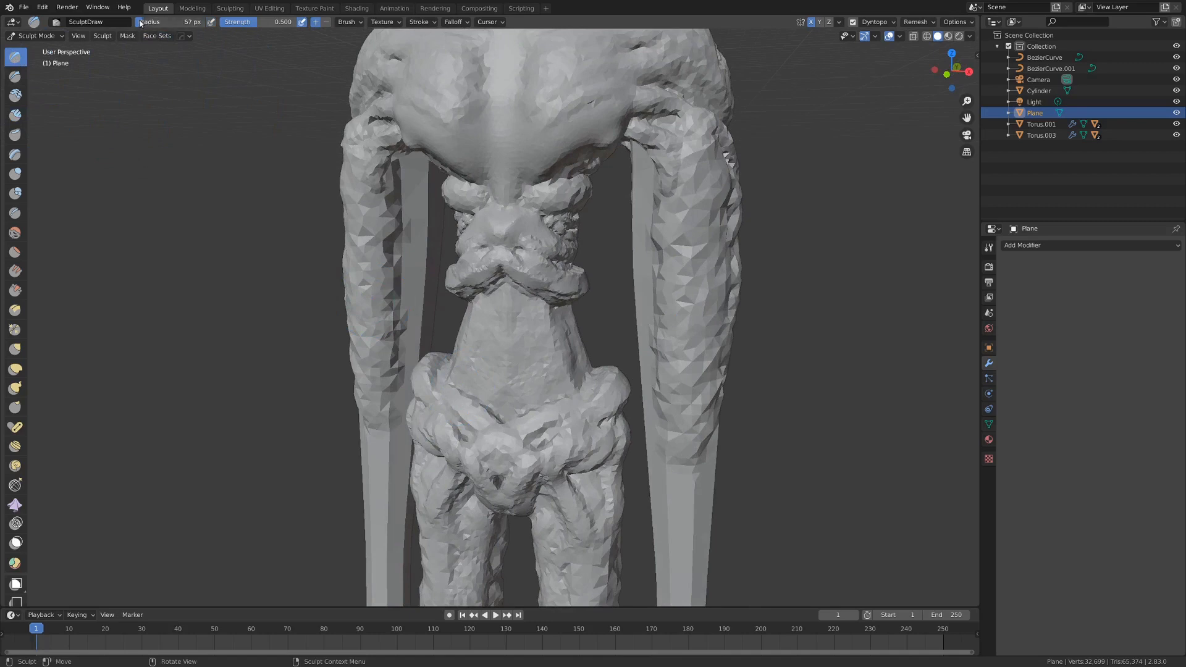
left_click_drag(247, 21, 251, 19)
scroll(485, 322, "up", 2)
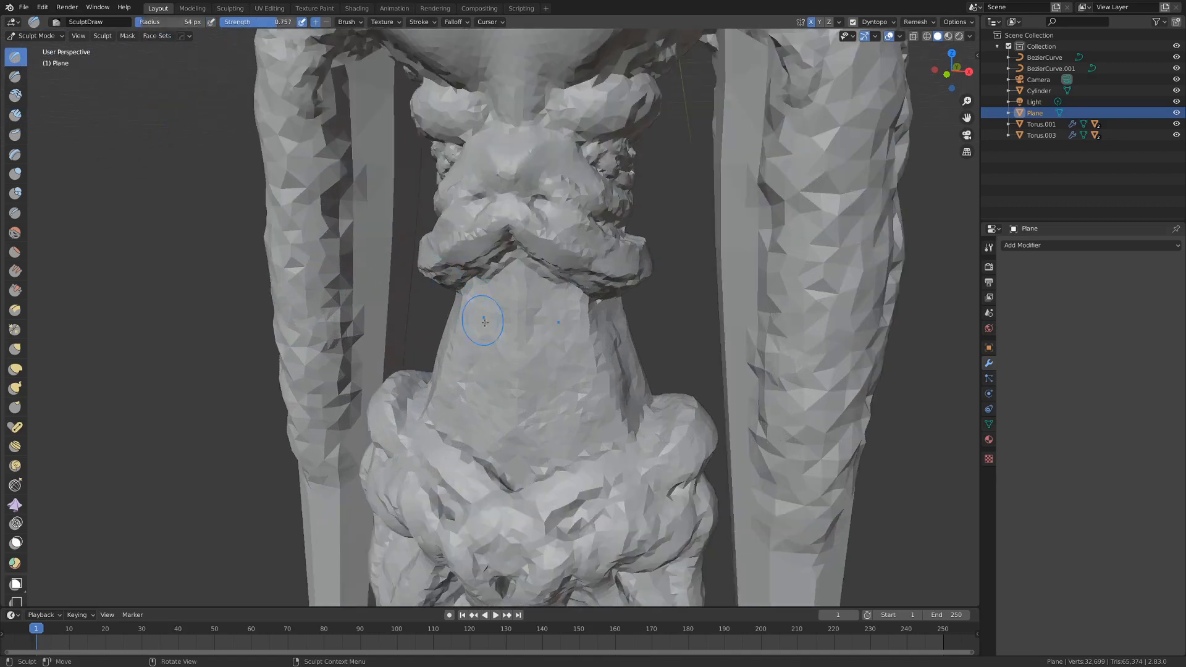
scroll(542, 362, "up", 1)
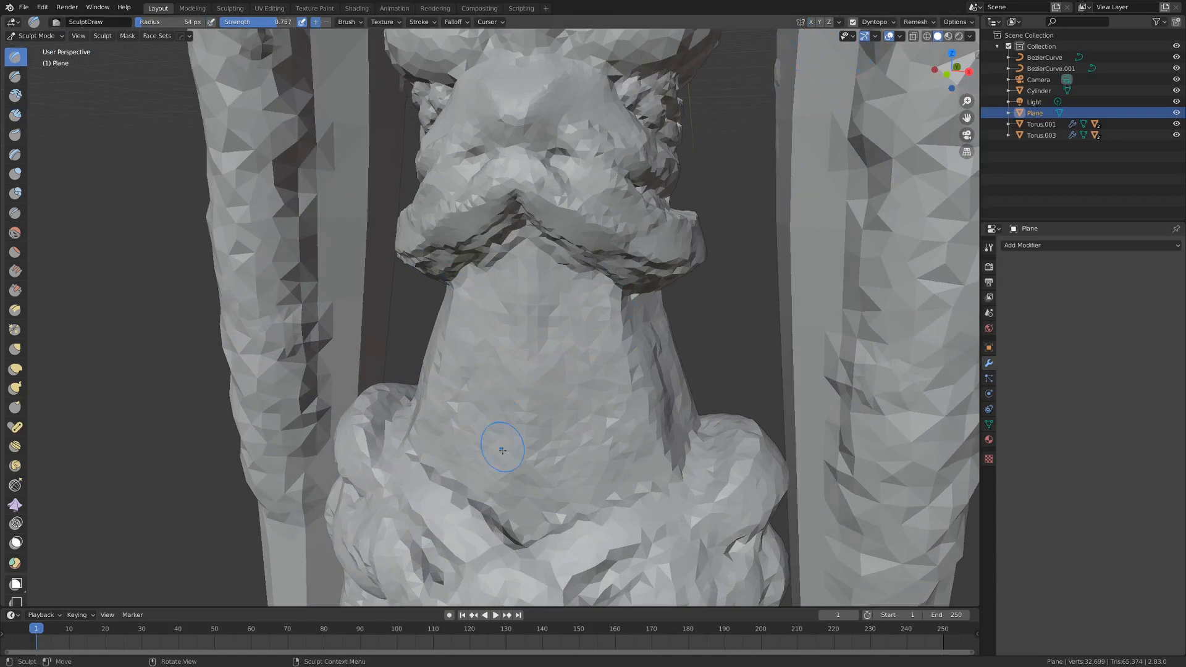
mouse_move(539, 521)
left_mouse_down()
mouse_move(556, 472)
mouse_move(538, 244)
left_mouse_up()
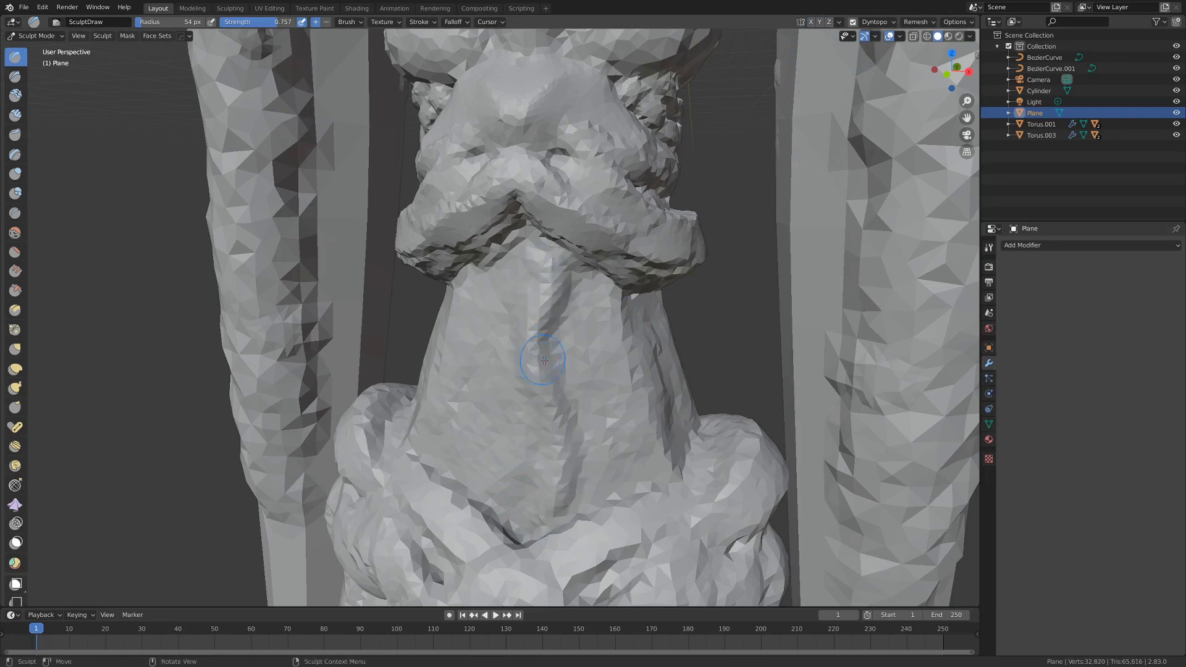
mouse_move(520, 503)
left_mouse_down()
mouse_move(576, 415)
mouse_move(587, 279)
mouse_move(517, 267)
left_mouse_up()
middle_click_drag(525, 442, 556, 427)
left_click_drag(562, 428, 602, 241)
middle_click_drag(525, 383, 572, 395)
left_click_drag(577, 408, 612, 278)
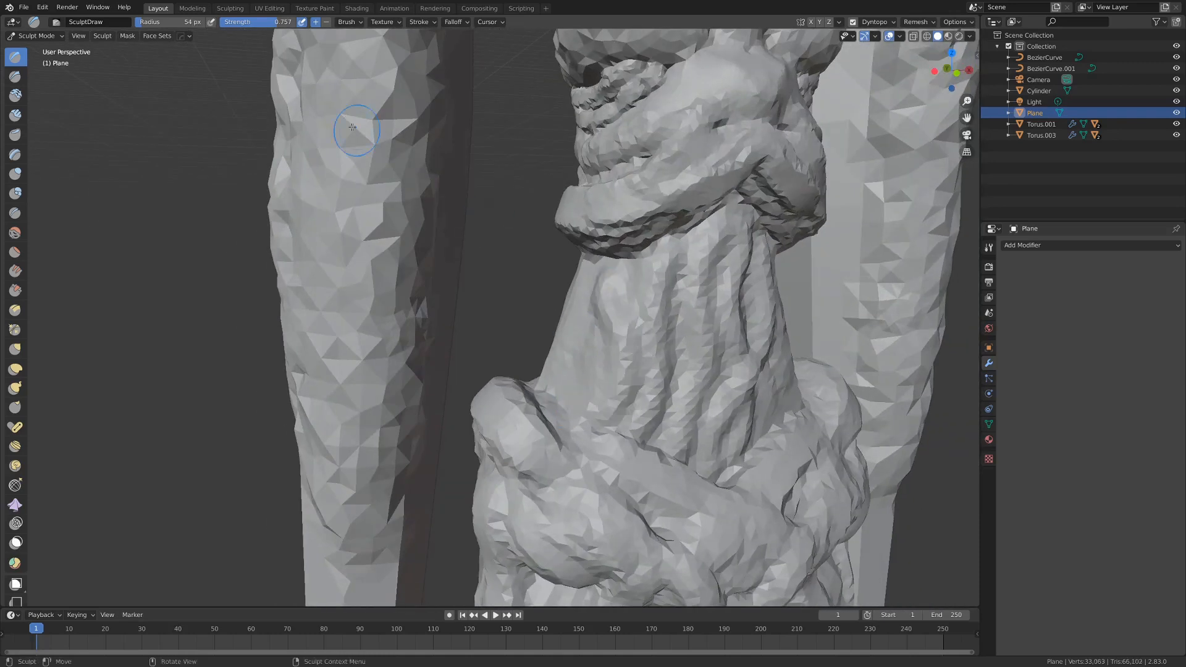
- Raise the Draw brush strength to 0.835 and continue the vertical muscle strands around the side of the abdomen
left_click_drag(277, 22, 283, 23)
middle_click_drag(729, 382, 632, 397)
scroll(617, 370, "down", 4)
mouse_move(593, 308)
middle_mouse_down()
mouse_move(559, 283)
mouse_move(652, 299)
middle_mouse_up()
scroll(636, 321, "up", 3)
scroll(553, 346, "up", 3)
mouse_move(593, 339)
middle_mouse_down()
mouse_move(555, 346)
mouse_move(605, 342)
middle_mouse_up()
left_click_drag(658, 290, 645, 402)
middle_click_drag(759, 322, 605, 309)
left_click_drag(624, 238, 639, 339)
mouse_move(584, 352)
left_mouse_down()
mouse_move(595, 219)
mouse_move(559, 349)
left_mouse_up()
- Add vertical strands to the remaining smooth flank below the ribs and blend them into the front of the abdomen
middle_click_drag(518, 328, 640, 323)
left_click_drag(324, 370, 353, 201)
middle_click_drag(346, 240, 501, 253)
left_click_drag(450, 222, 448, 297)
middle_click_drag(447, 309, 460, 324)
left_click_drag(436, 309, 444, 373)
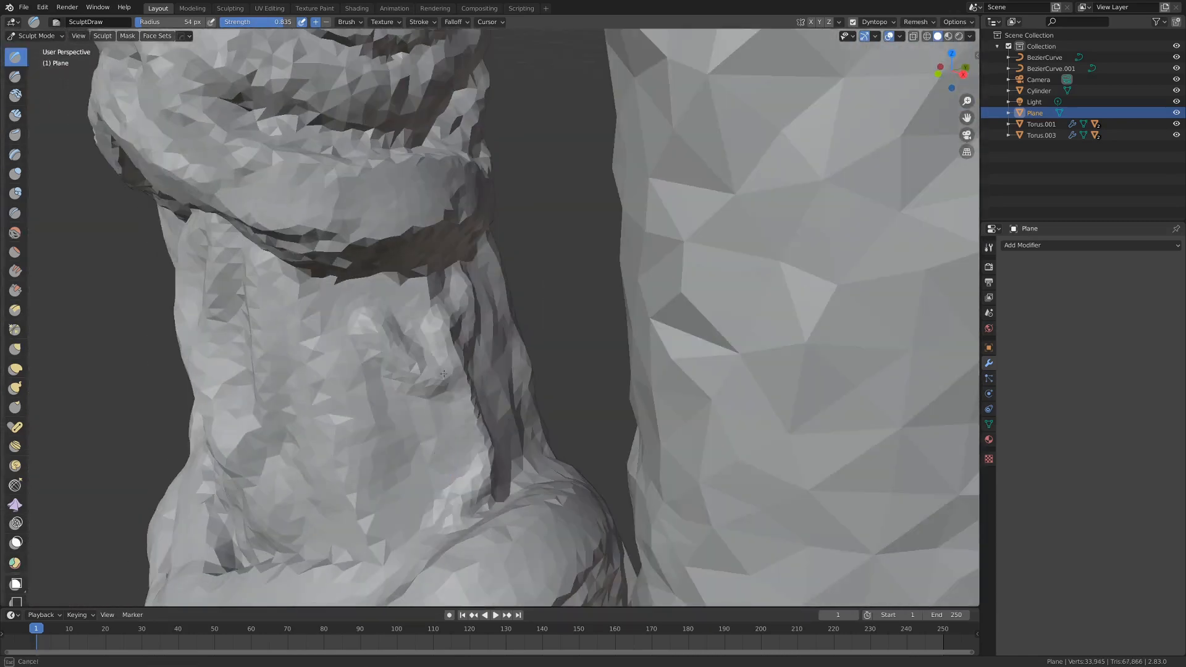
left_click_drag(487, 298, 477, 265)
left_click_drag(384, 536, 395, 297)
mouse_move(395, 309)
middle_mouse_down()
mouse_move(342, 323)
mouse_move(494, 321)
middle_mouse_up()
left_click_drag(504, 346, 519, 253)
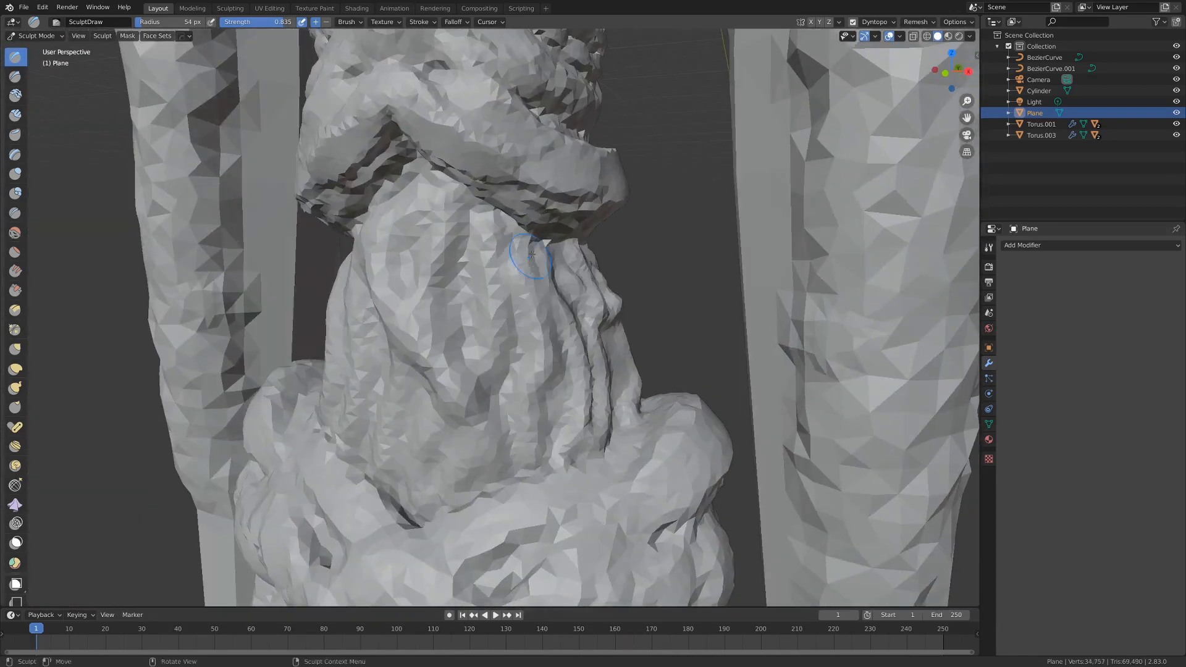
- Examine the sculpted body from several distances, checking the abdomen, chest and neck against the overall figure
scroll(543, 262, "down", 6)
mouse_move(571, 265)
middle_mouse_down()
mouse_move(608, 269)
mouse_move(550, 267)
mouse_move(549, 318)
mouse_move(496, 308)
mouse_move(571, 312)
mouse_move(395, 333)
mouse_move(535, 333)
middle_mouse_up()
scroll(556, 312, "up", 3)
scroll(497, 308, "down", 3)
scroll(494, 321, "down", 4)
scroll(481, 322, "up", 2)
scroll(627, 332, "down", 3)
mouse_move(575, 253)
middle_mouse_down("shift")
mouse_move(609, 333)
mouse_move(701, 333)
mouse_move(612, 365)
mouse_move(553, 411)
mouse_move(568, 384)
mouse_move(692, 382)
mouse_move(634, 381)
mouse_move(612, 317)
mouse_move(588, 323)
mouse_move(596, 347)
mouse_move(546, 355)
middle_mouse_up("shift")
scroll(654, 333, "up", 2)
scroll(664, 334, "down", 2)
scroll(550, 399, "up", 2)
scroll(587, 323, "up", 2)
scroll(525, 346, "up", 6)
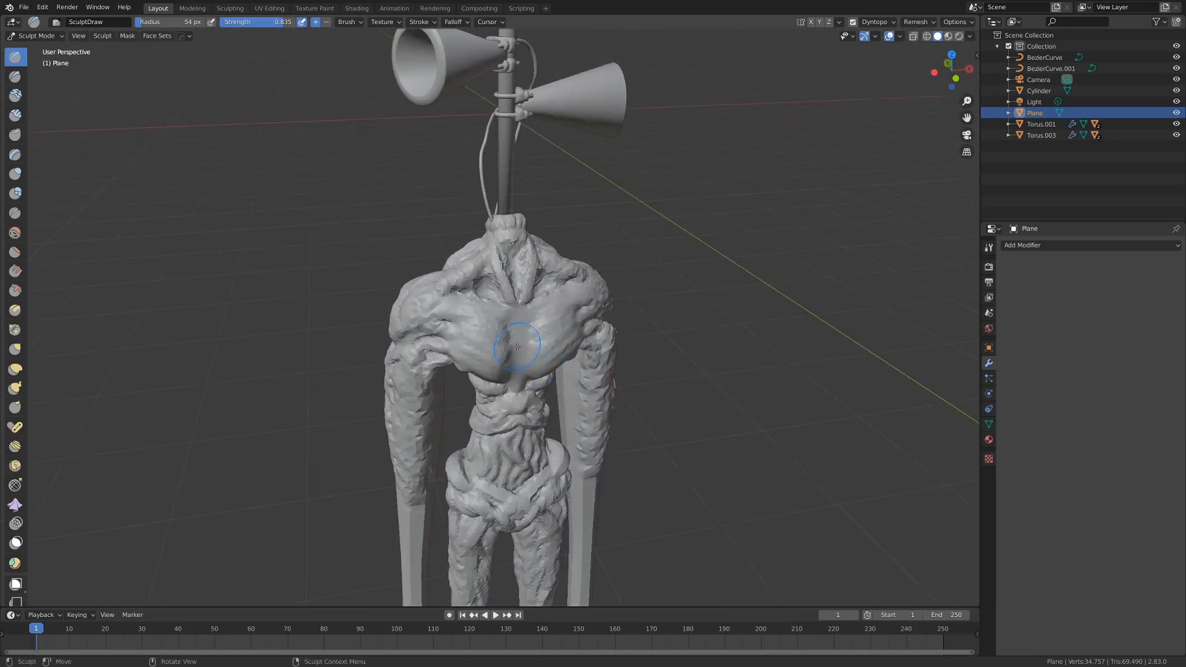
scroll(494, 326, "up", 3)
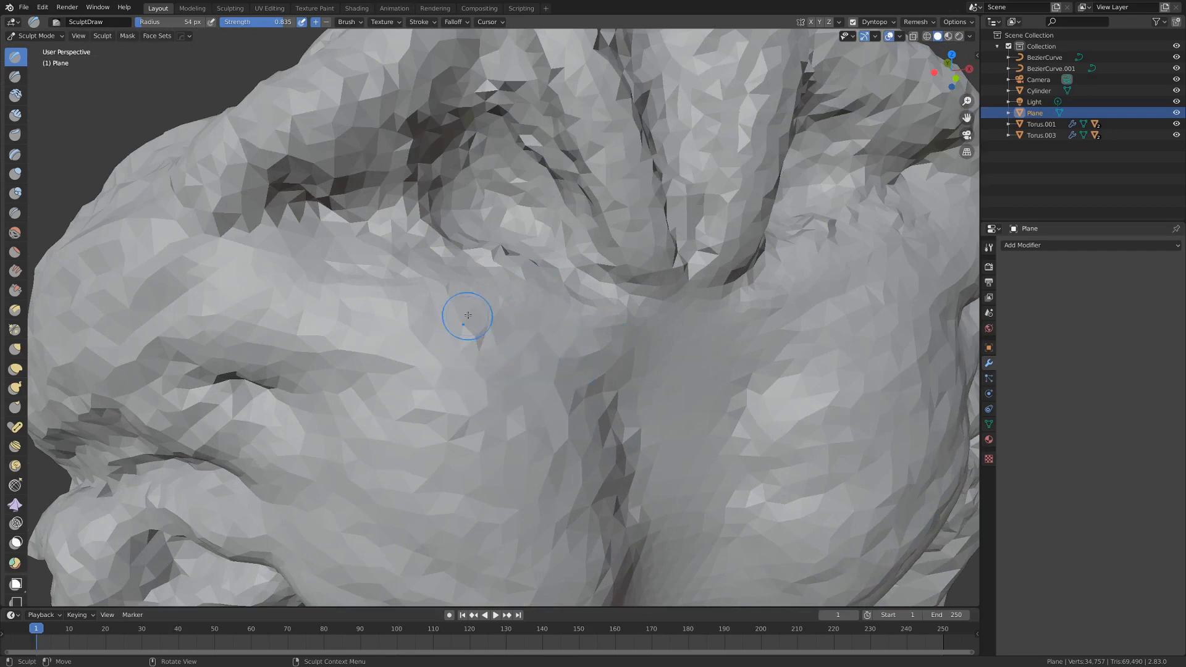
scroll(467, 315, "down", 8)
scroll(646, 325, "down", 4)
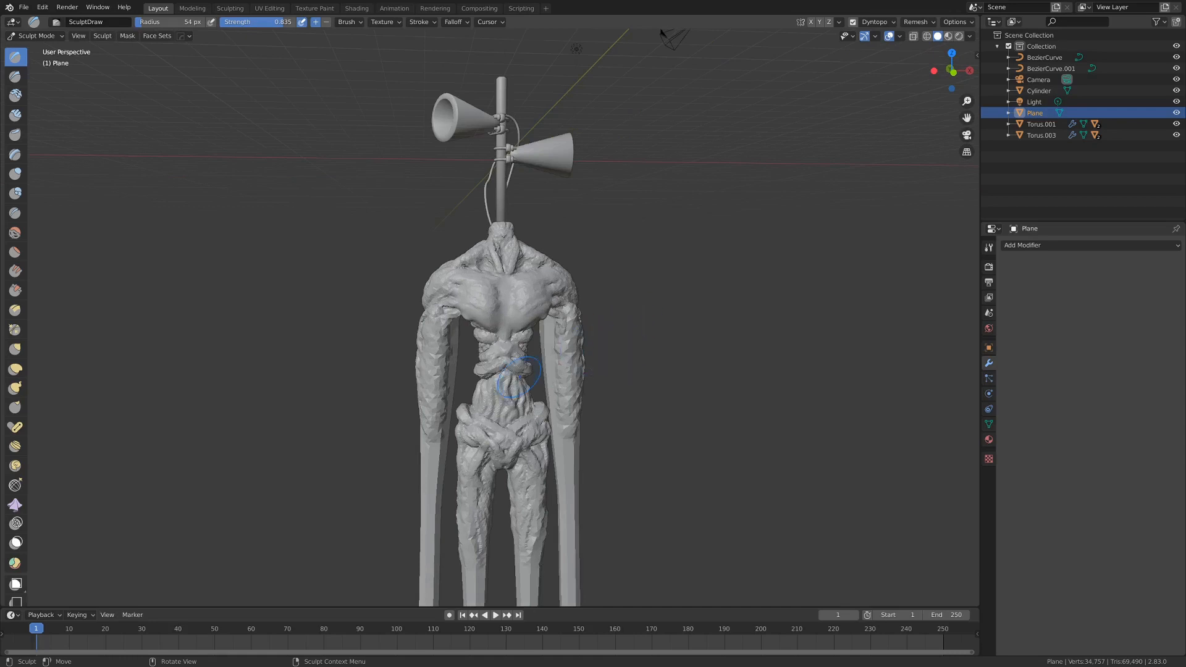
- Turn off dynamic topology for the body mesh
left_click(853, 22)
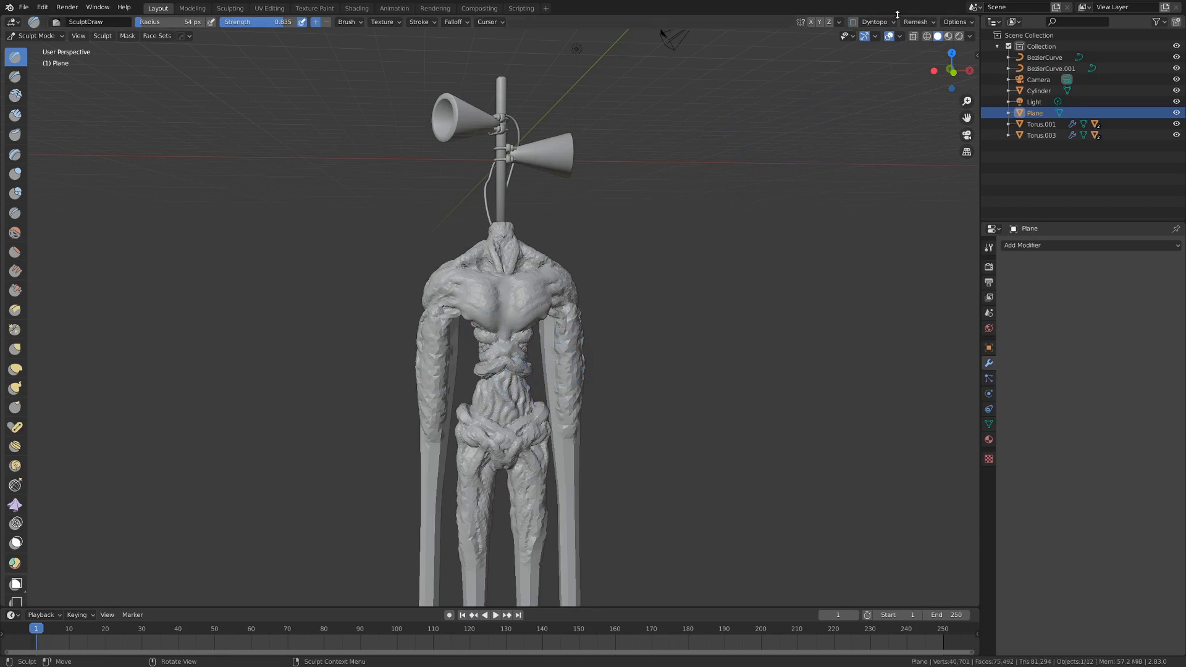
scroll(738, 151, "down", 2)
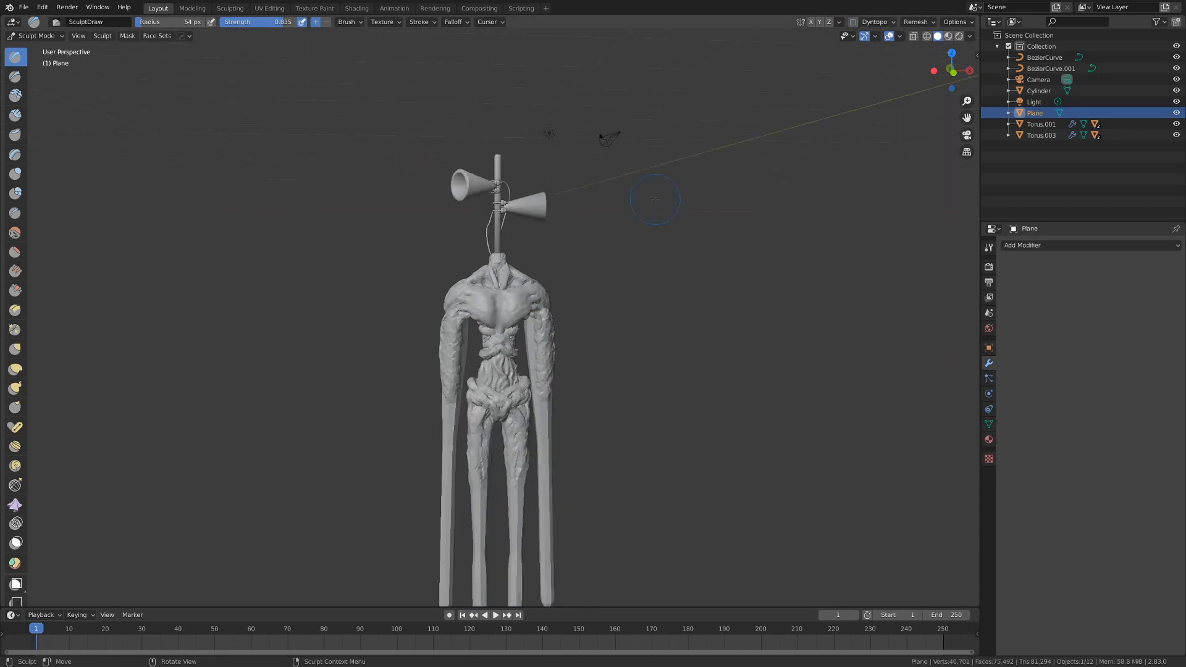
- Try a voxel remesh of the body with a fine voxel size and check the shoulders, arms and torso
key("r")
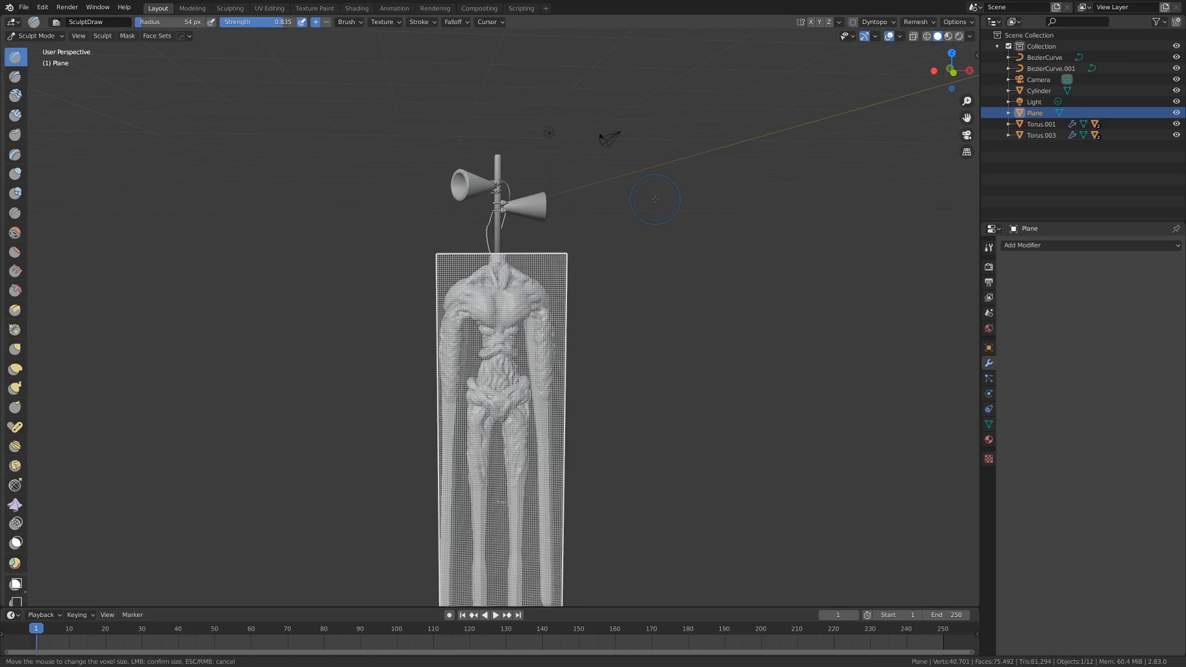
left_click(655, 199)
scroll(642, 204, "up", 6)
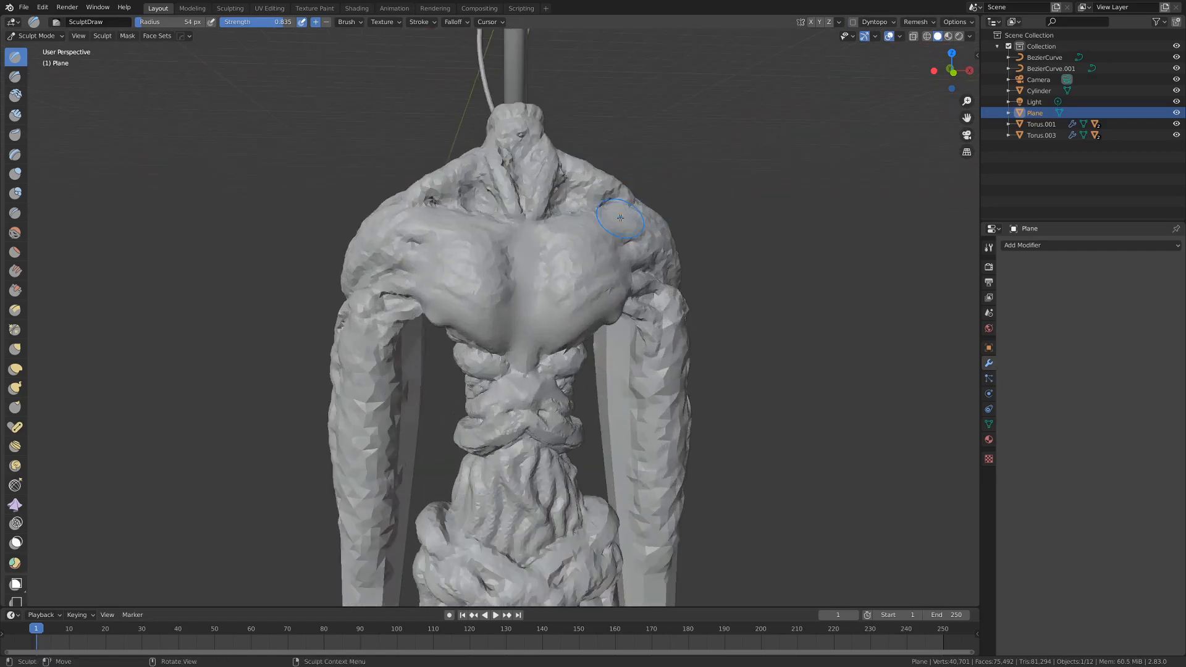
key("r")
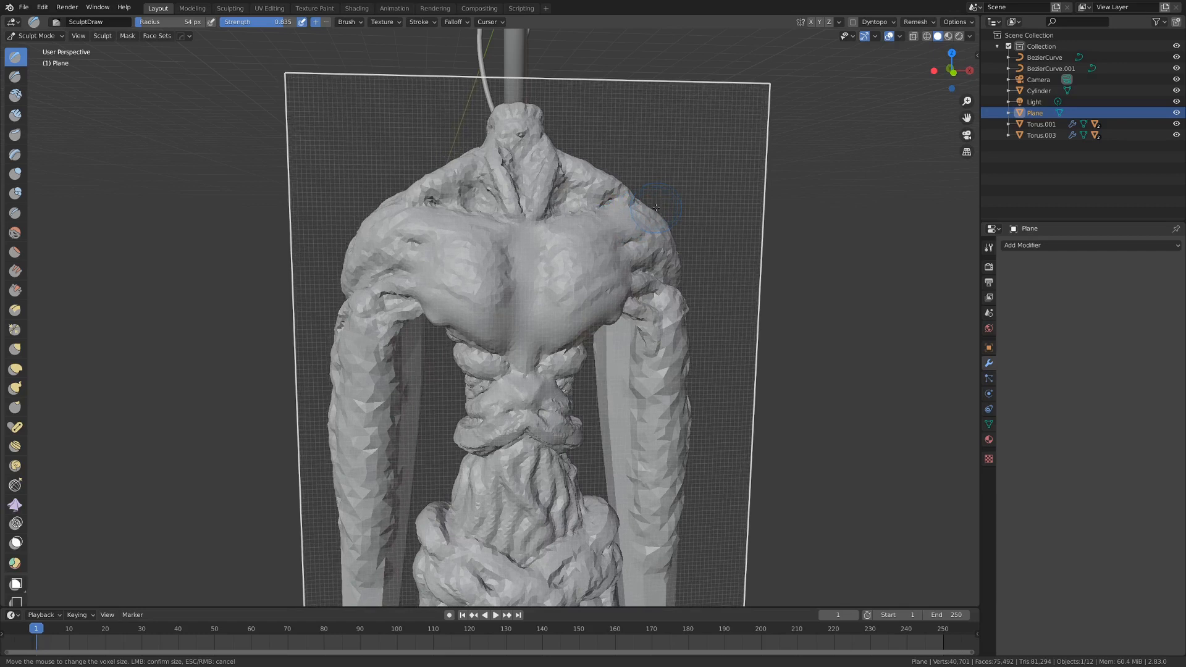
left_click(656, 207)
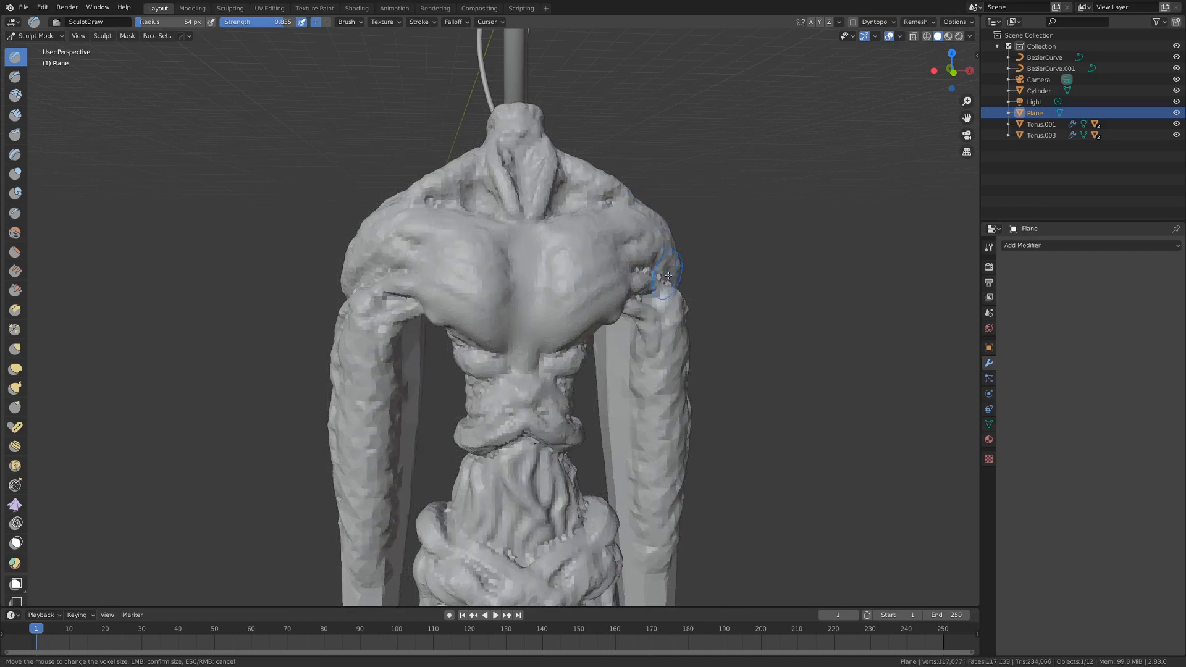
scroll(667, 293, "up", 4)
middle_click_drag(624, 292, 851, 281)
scroll(582, 292, "up", 4)
scroll(602, 300, "down", 5)
middle_click_drag(626, 312, 465, 328)
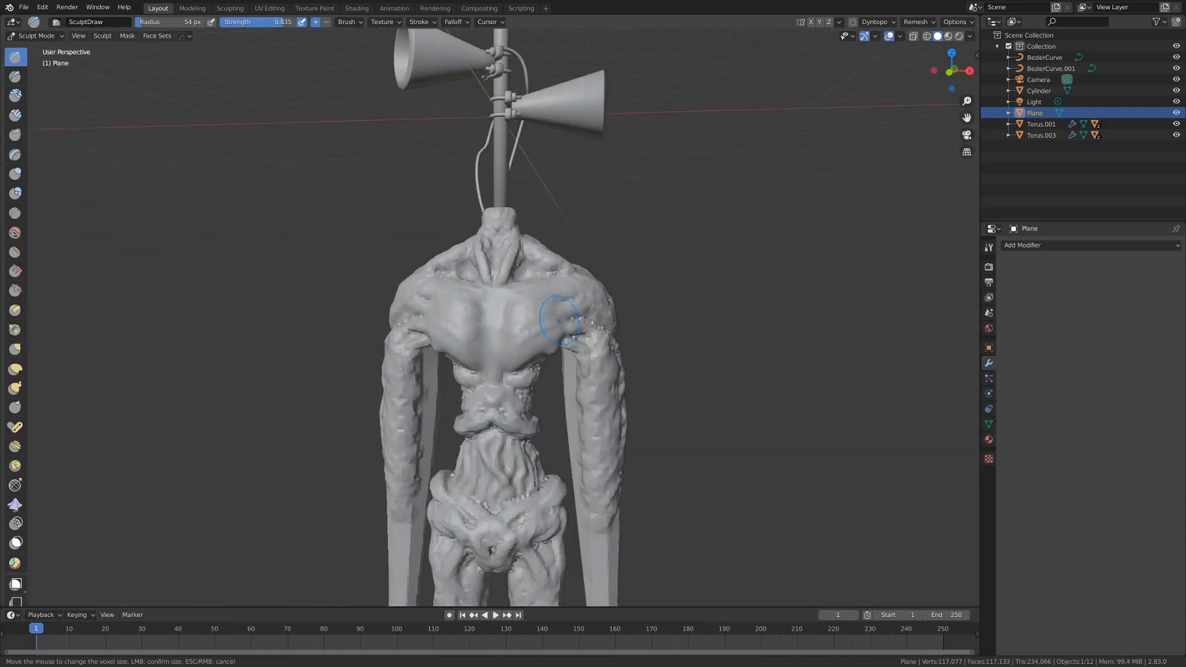
- Try a much coarser voxel remesh of the body in place of the fine one, and undo it
key("ctrl+r")
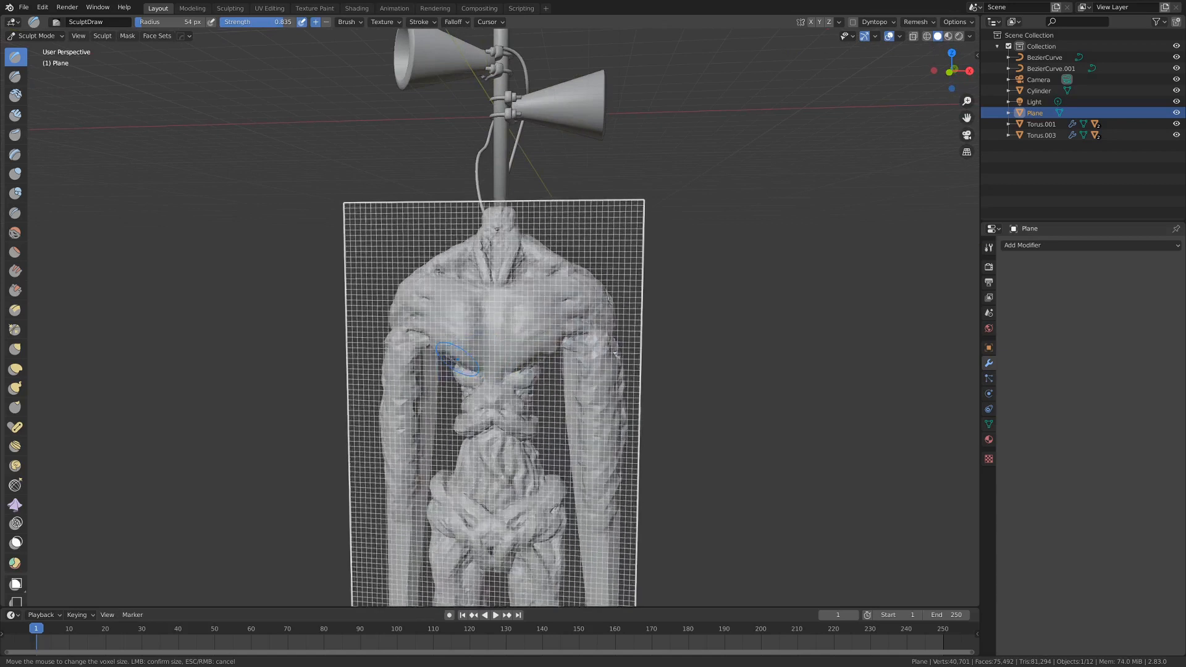
left_click(328, 363)
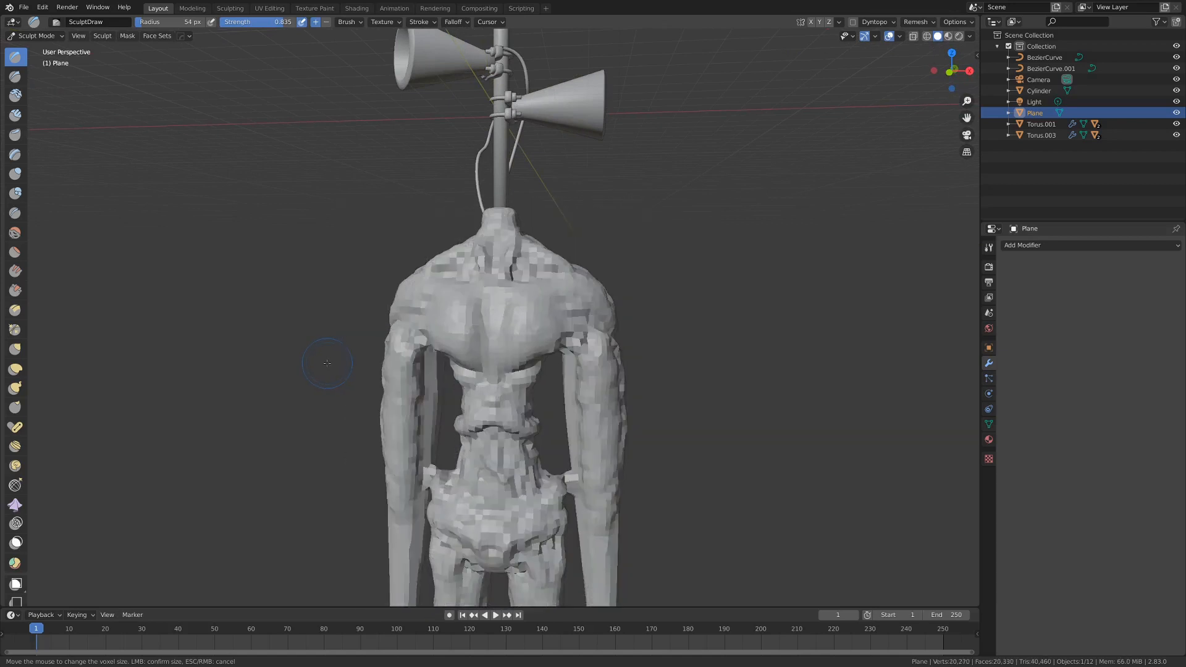
scroll(387, 330, "down", 3)
mouse_move(525, 402)
middle_mouse_down()
mouse_move(636, 405)
mouse_move(457, 411)
mouse_move(510, 411)
middle_mouse_up()
scroll(510, 411, "up", 5)
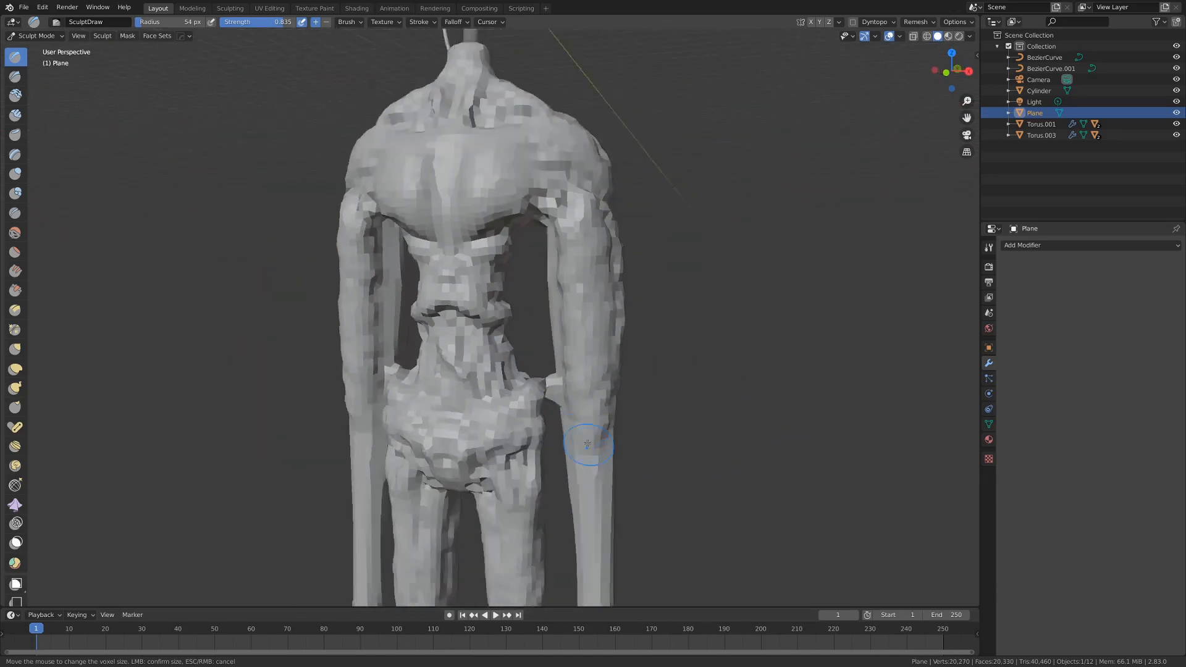
scroll(588, 444, "down", 3)
mouse_move(588, 443)
middle_mouse_down()
mouse_move(383, 445)
mouse_move(623, 456)
mouse_move(609, 448)
mouse_move(614, 436)
mouse_move(657, 449)
middle_mouse_up()
scroll(466, 444, "down", 3)
scroll(556, 451, "up", 3)
scroll(615, 459, "up", 3)
scroll(620, 443, "down", 5)
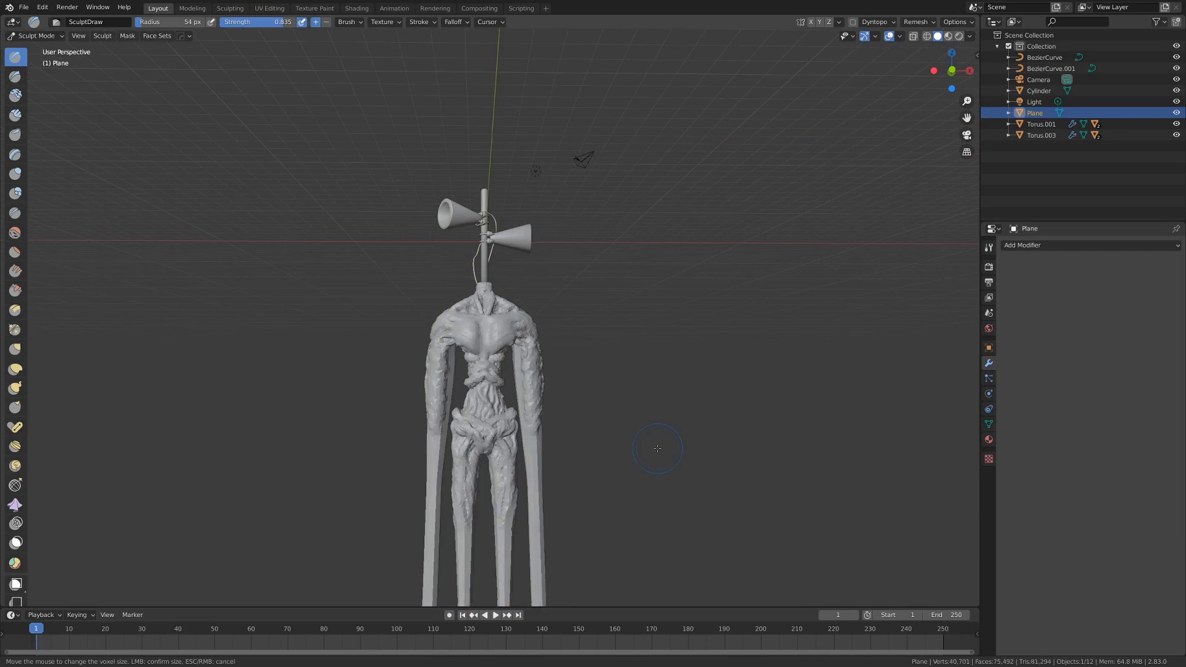
- Examine the whole Siren Head figure from the front and the side
scroll(614, 413, "up", 3)
scroll(614, 410, "down", 5)
middle_click_drag(614, 410, 507, 416)
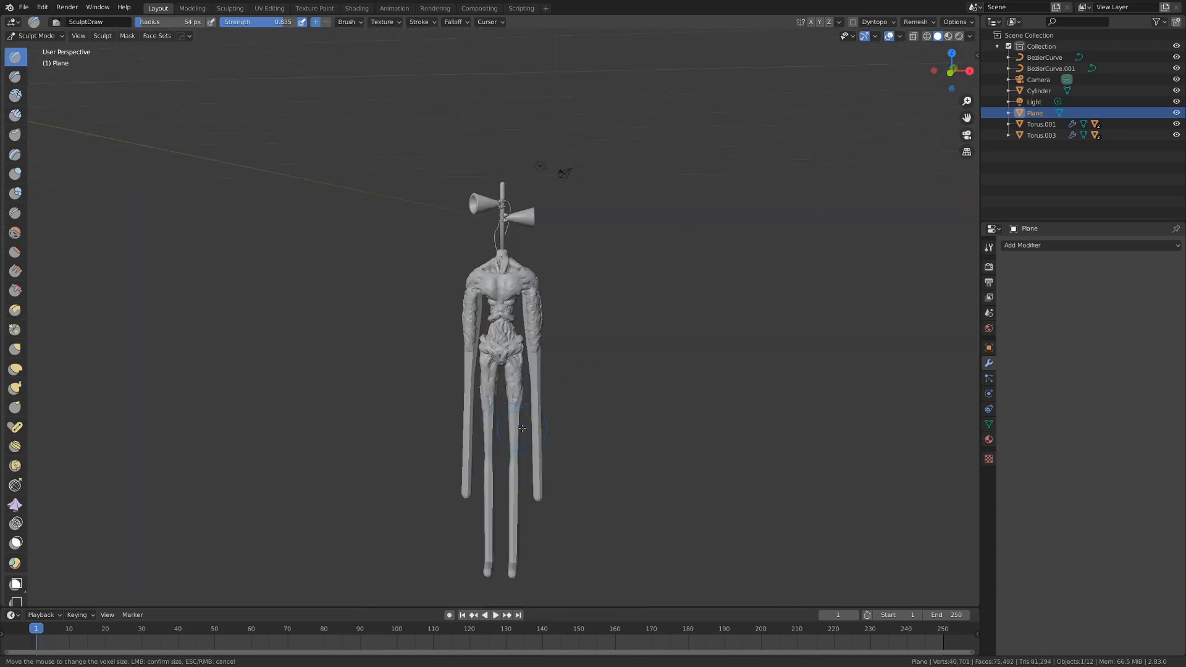
scroll(643, 403, "up", 3)
middle_click_drag(525, 427, 706, 349)
scroll(723, 324, "up", 3)
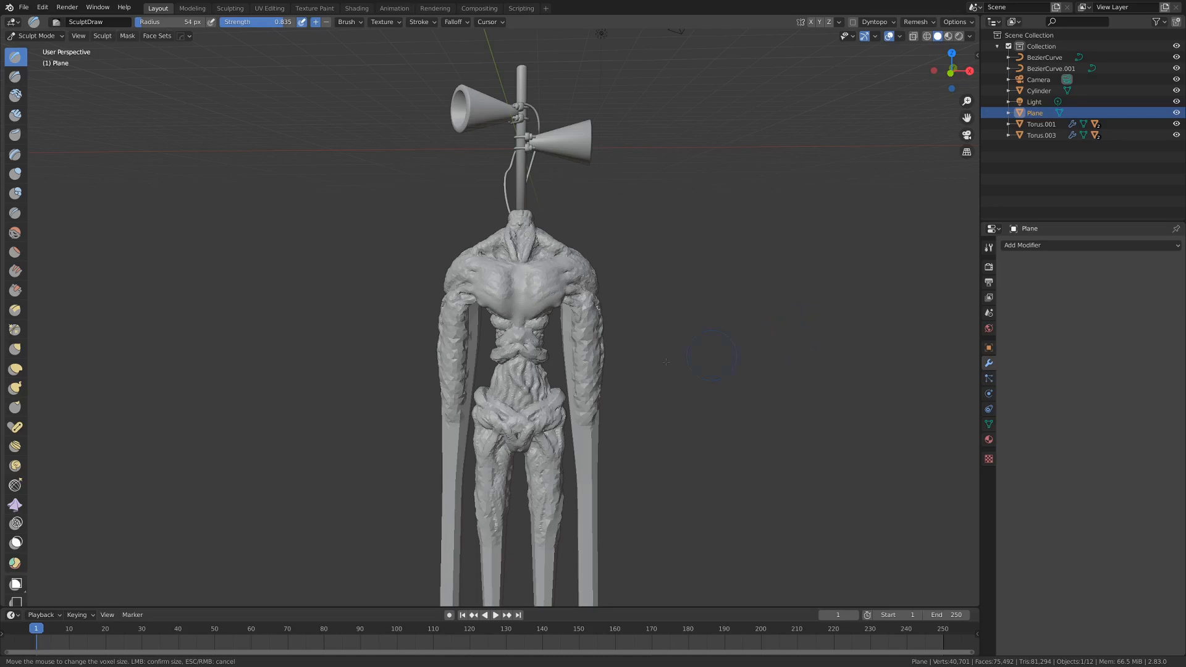
middle_click_drag(665, 362, 632, 341)
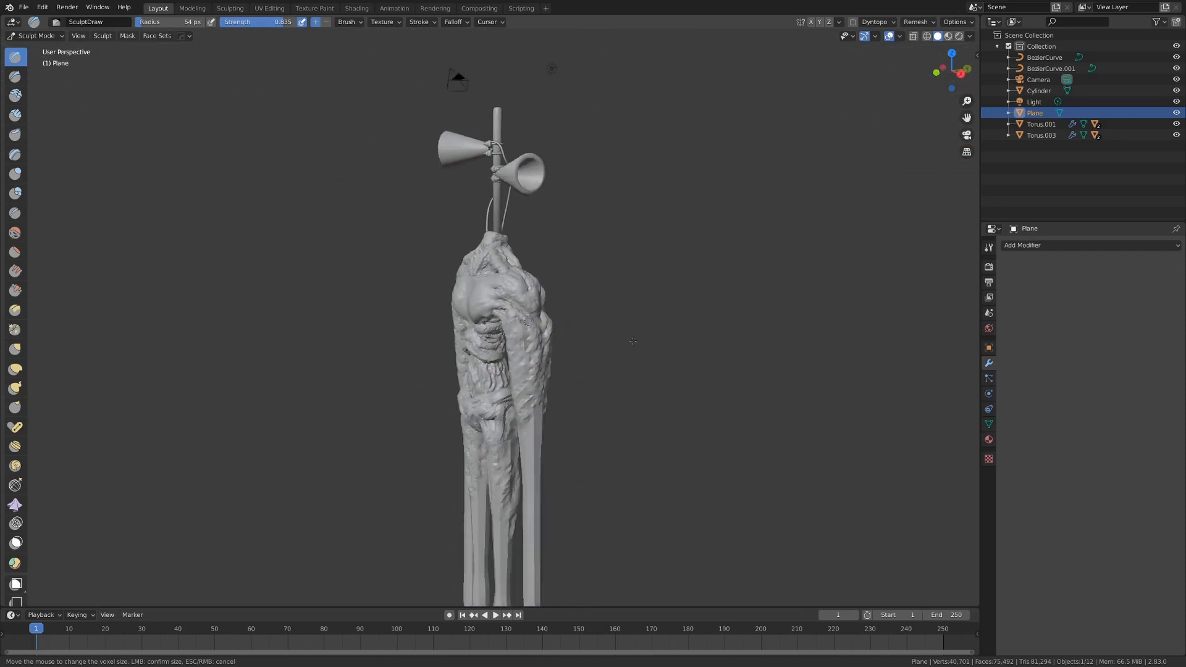